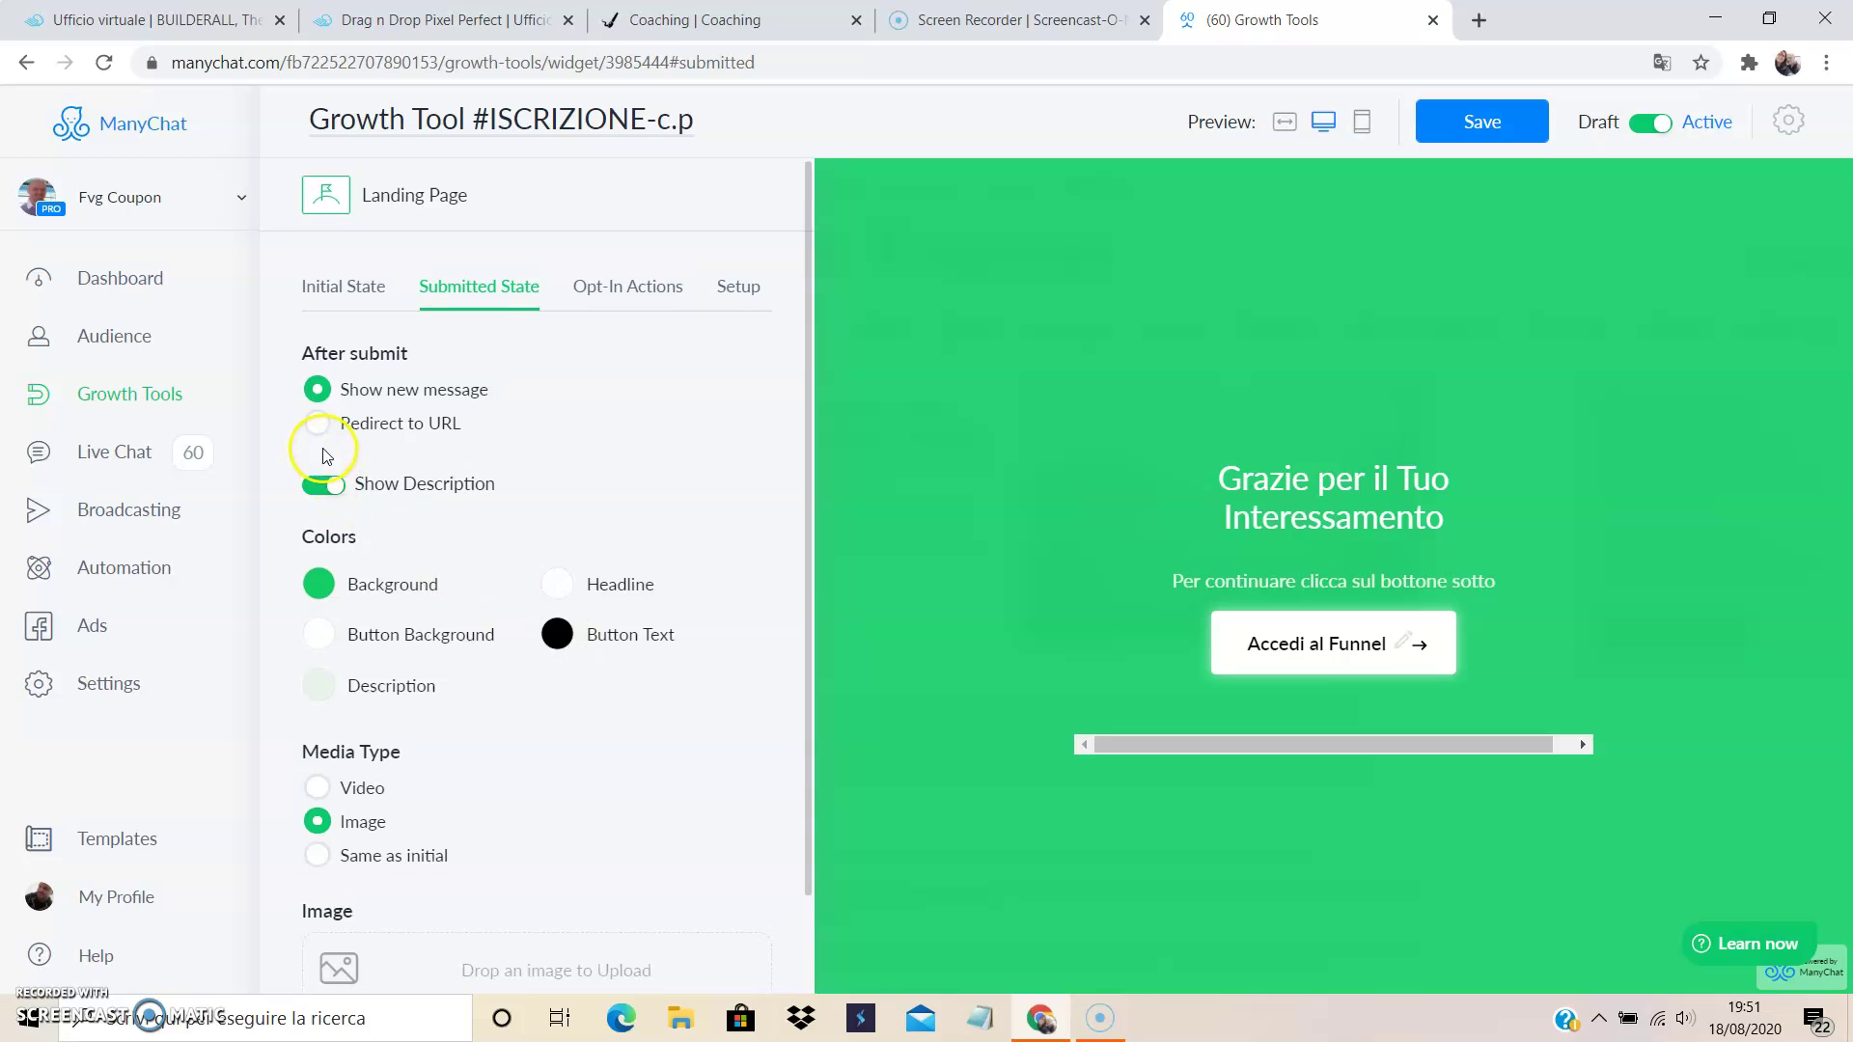
Review the redirect-to-URL setting after submission and the opt-in actions, and open the attached opt-in flow, discarding unsaved changes
left_click(317, 421)
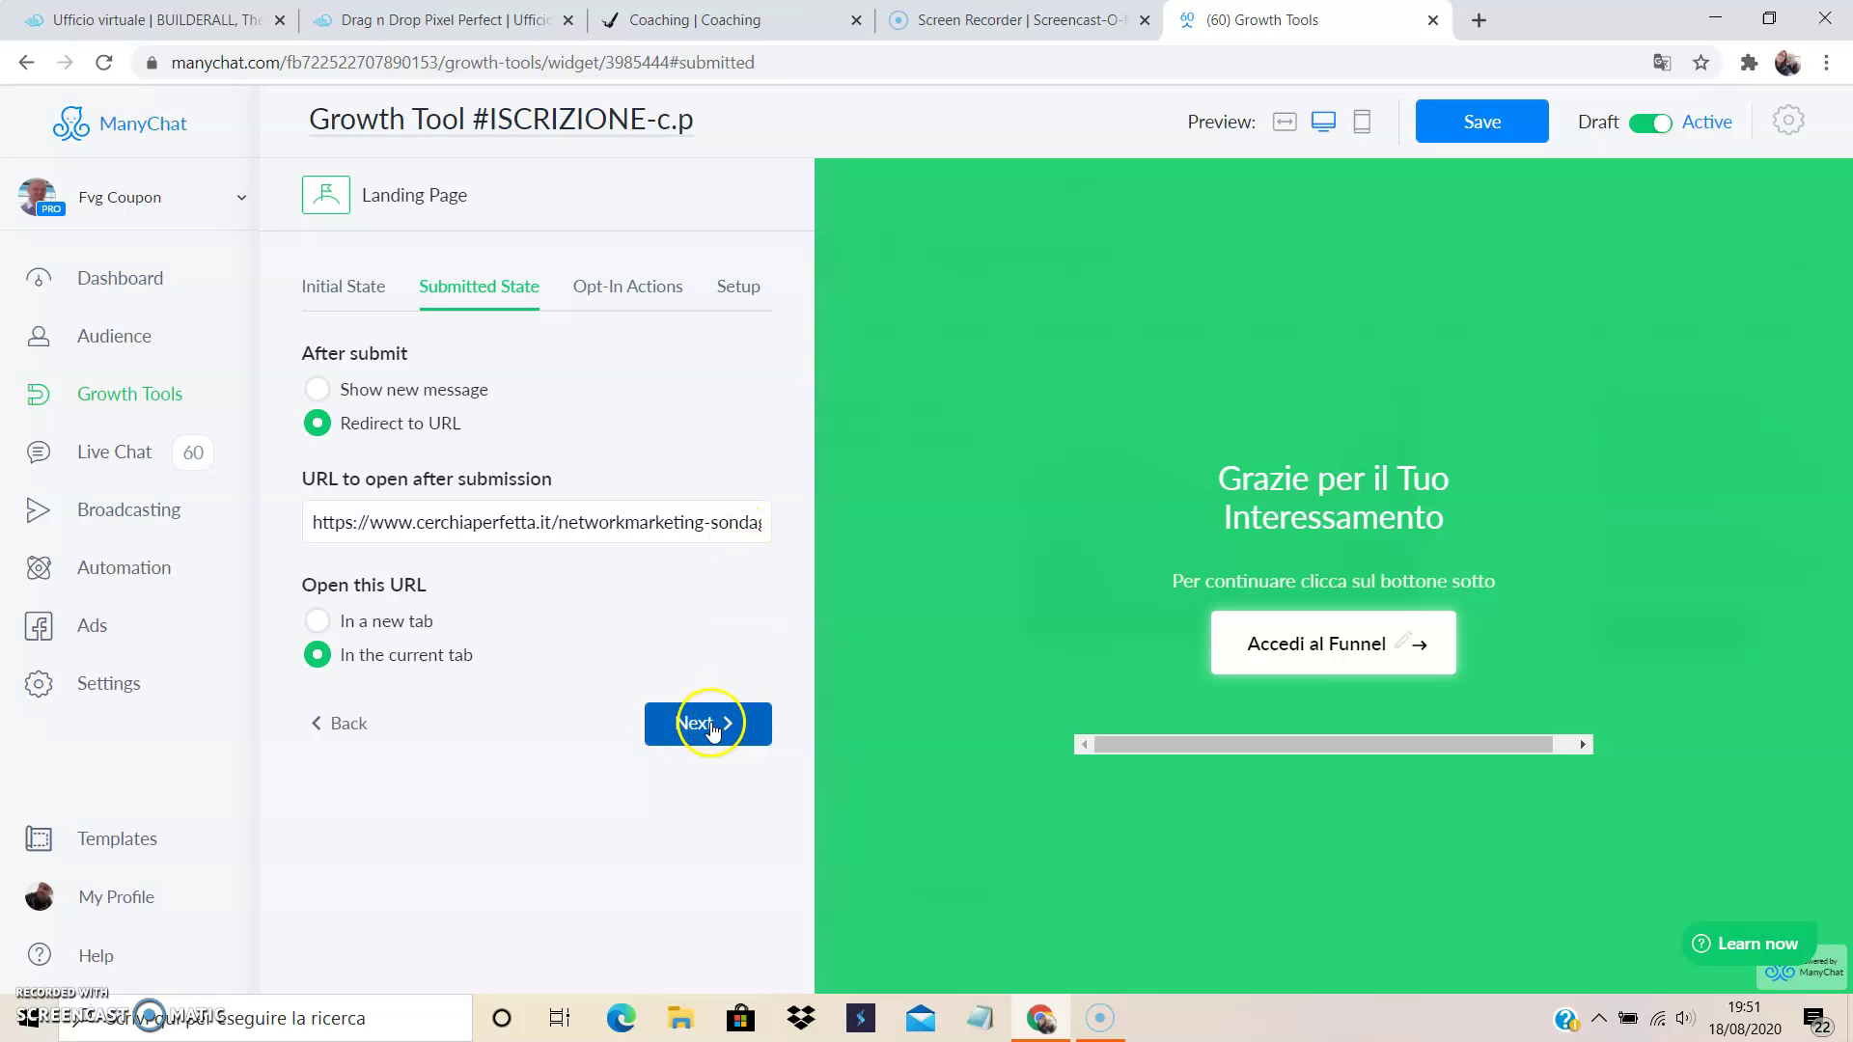
left_click(620, 289)
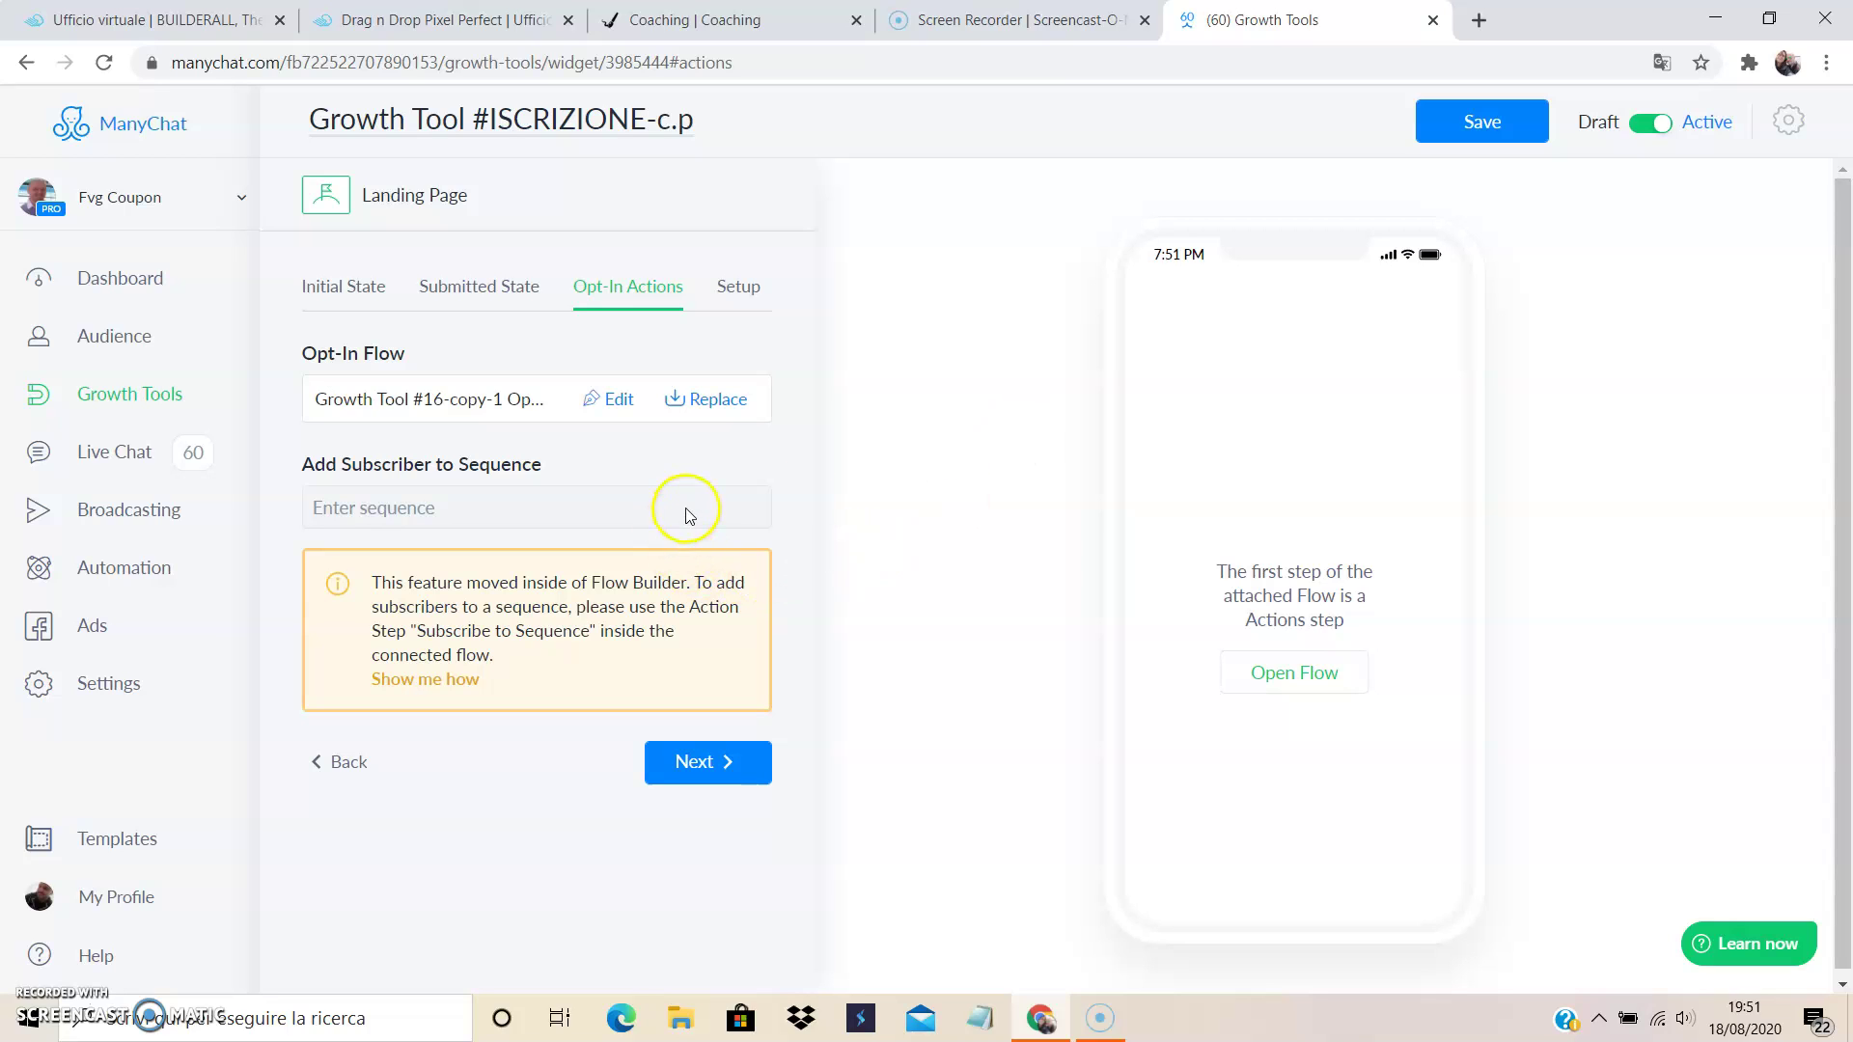
left_click(728, 505)
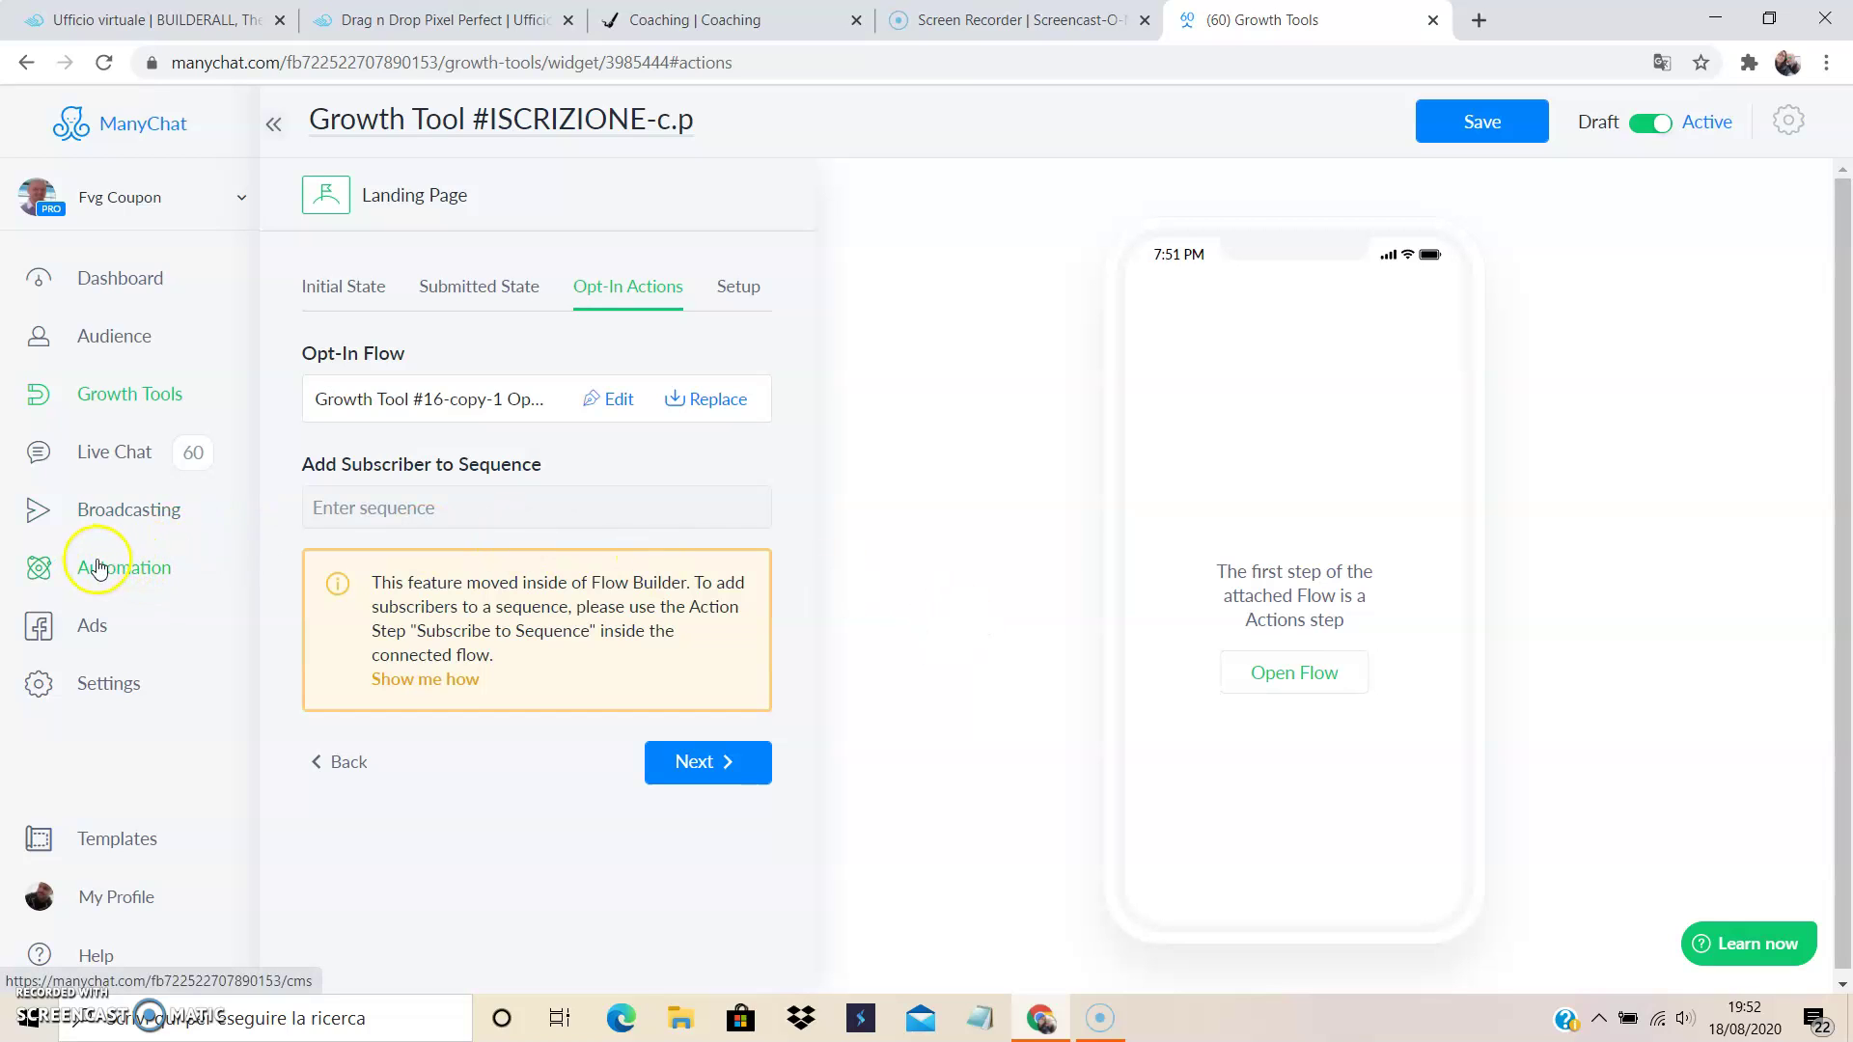
left_click(1280, 672)
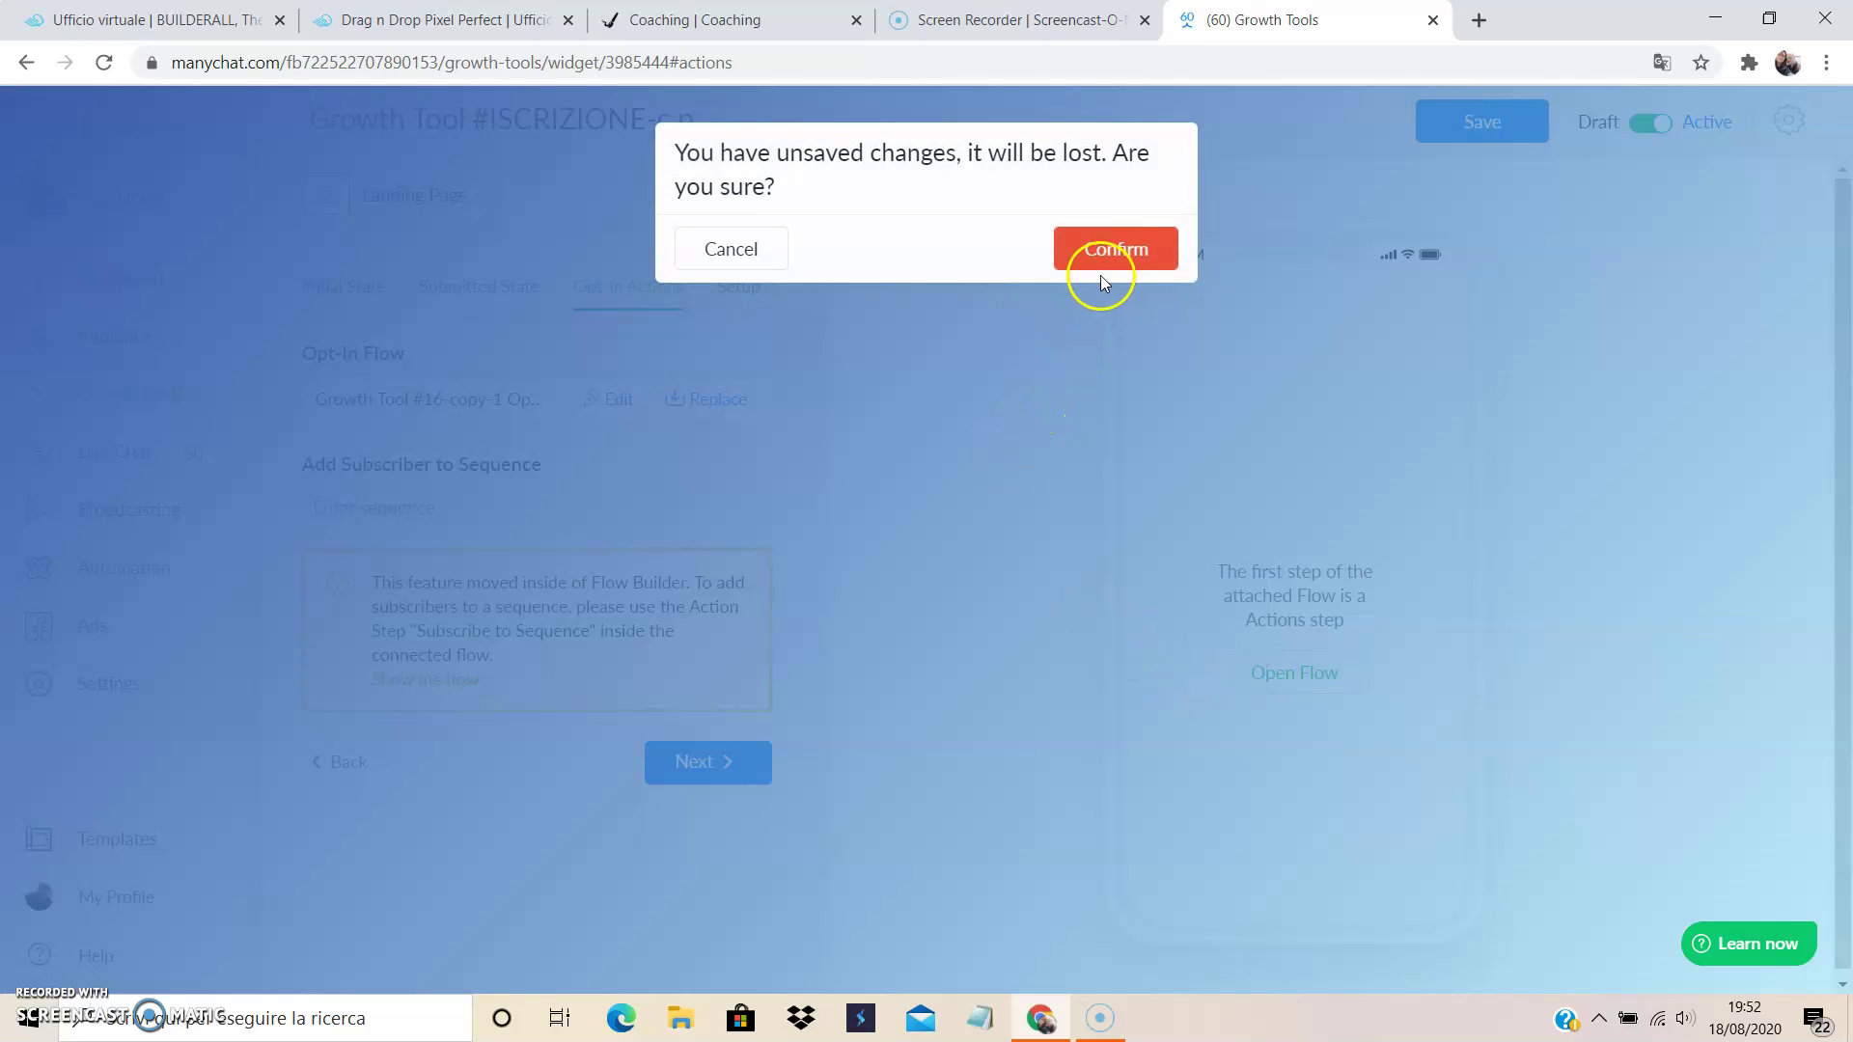
left_click(1109, 249)
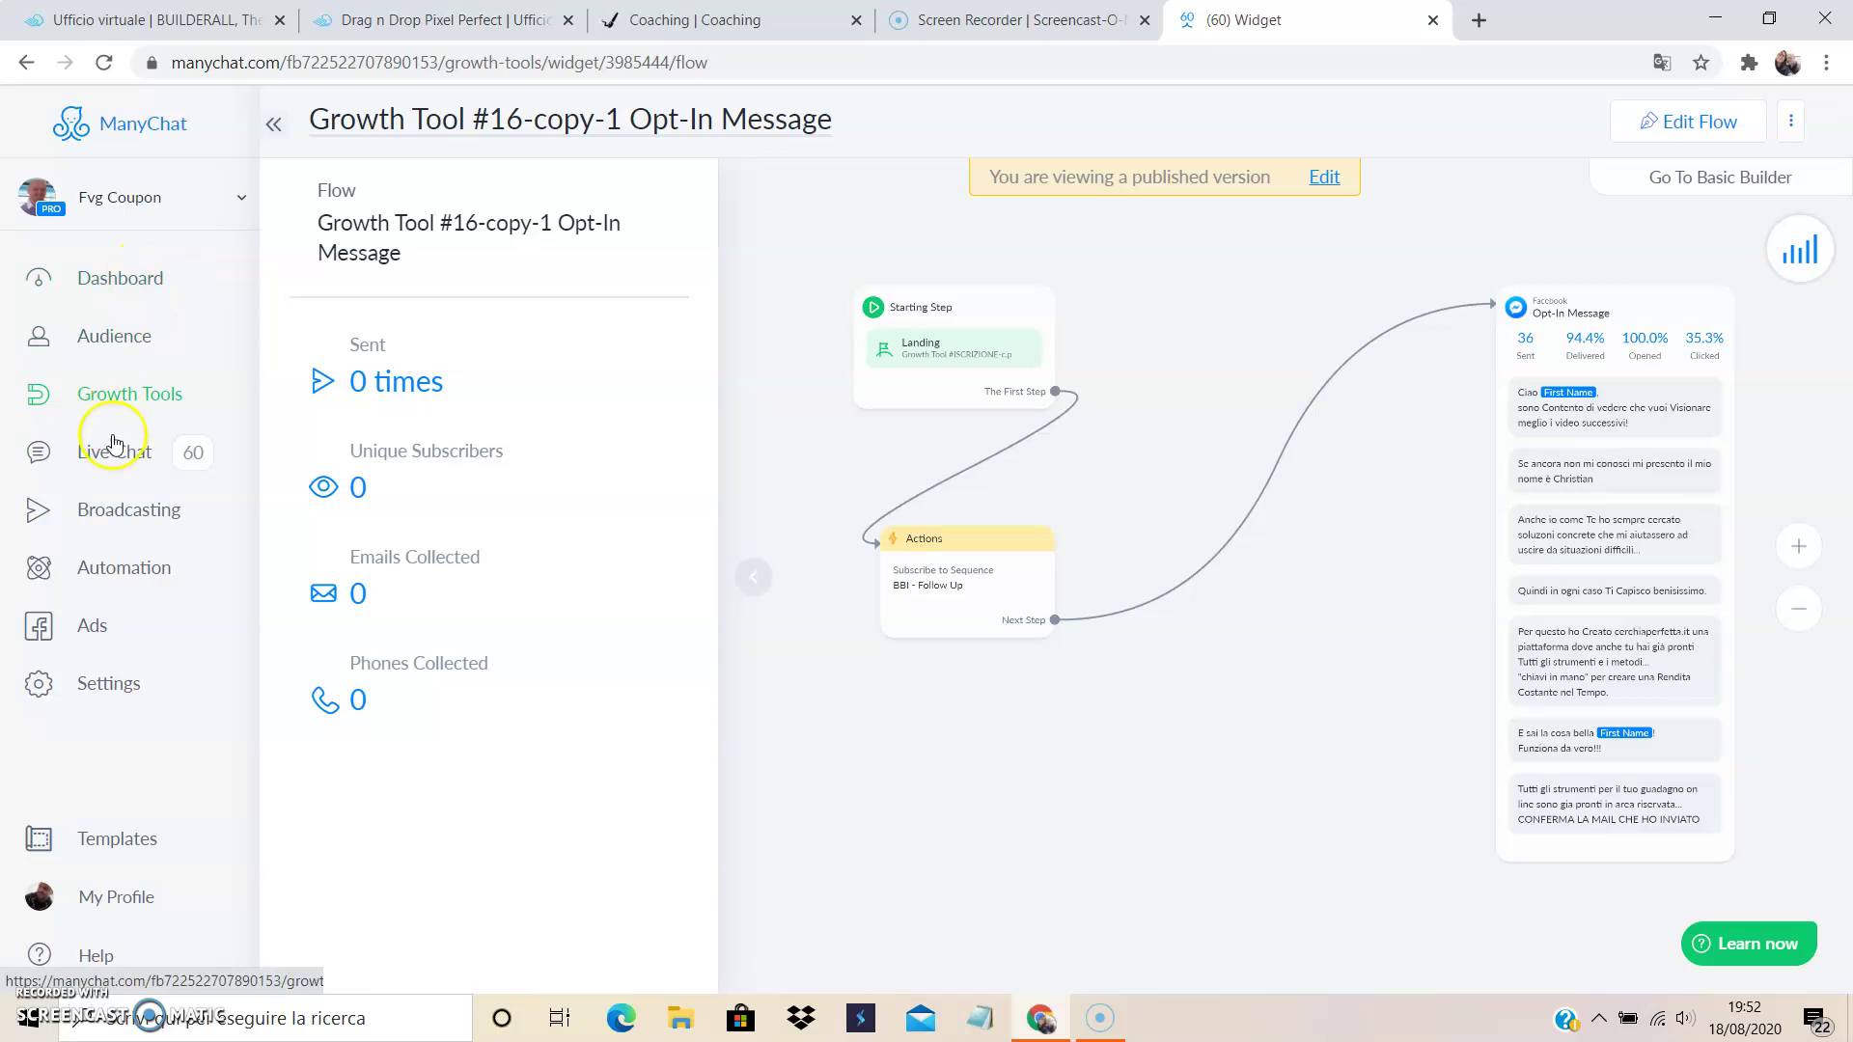
Create a new landing page growth tool and open its opt-in flow for editing
left_click(132, 401)
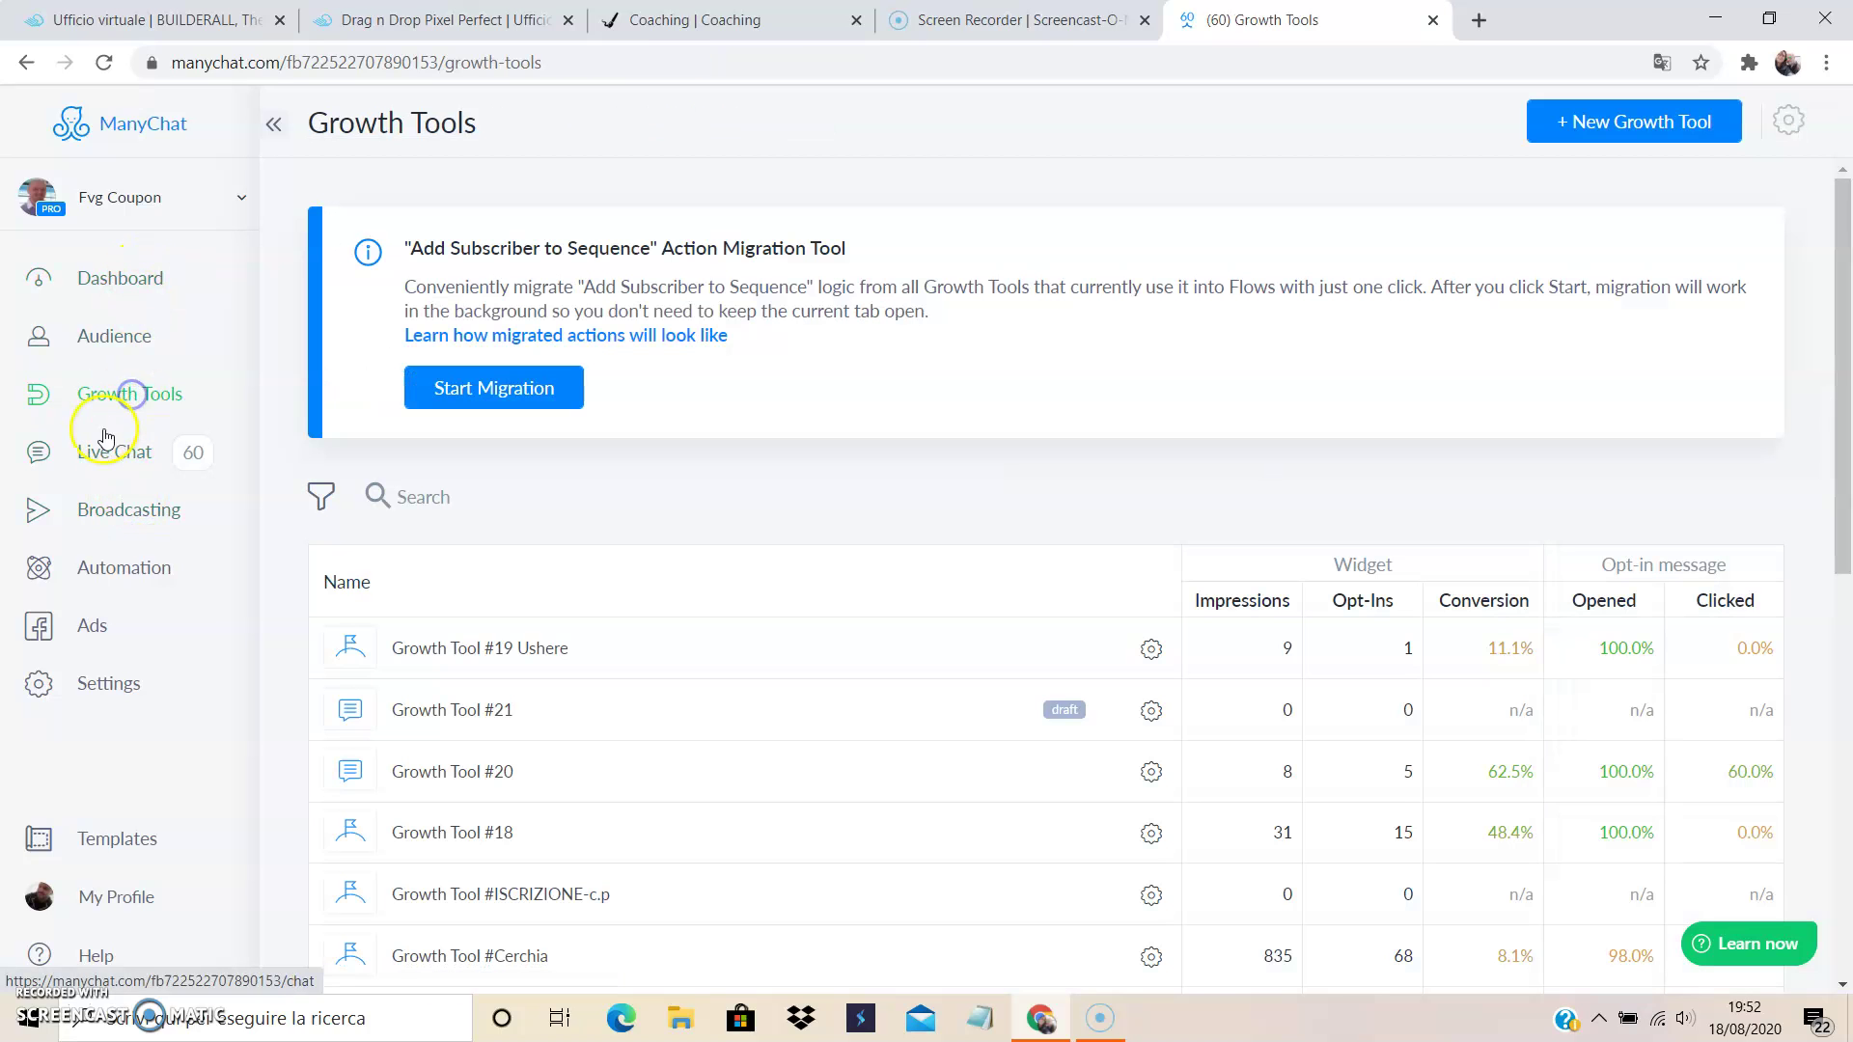
left_click(1596, 116)
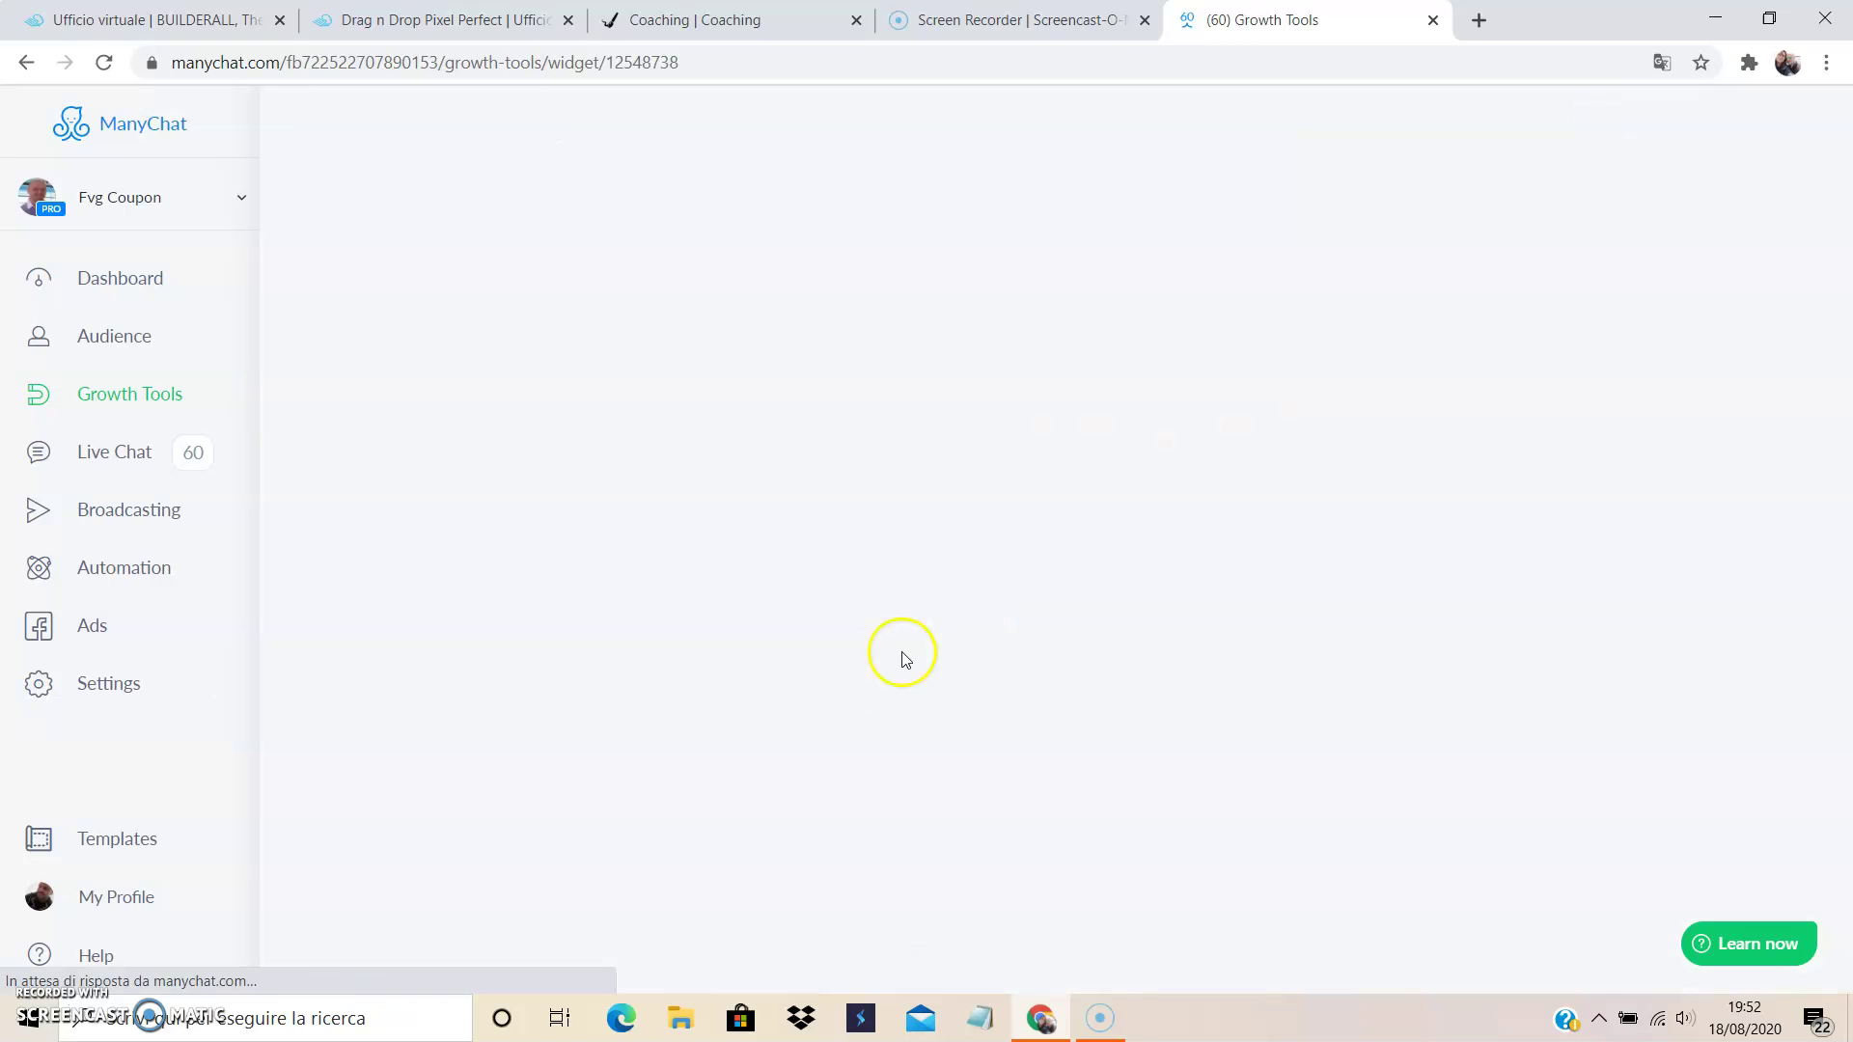
left_click(636, 286)
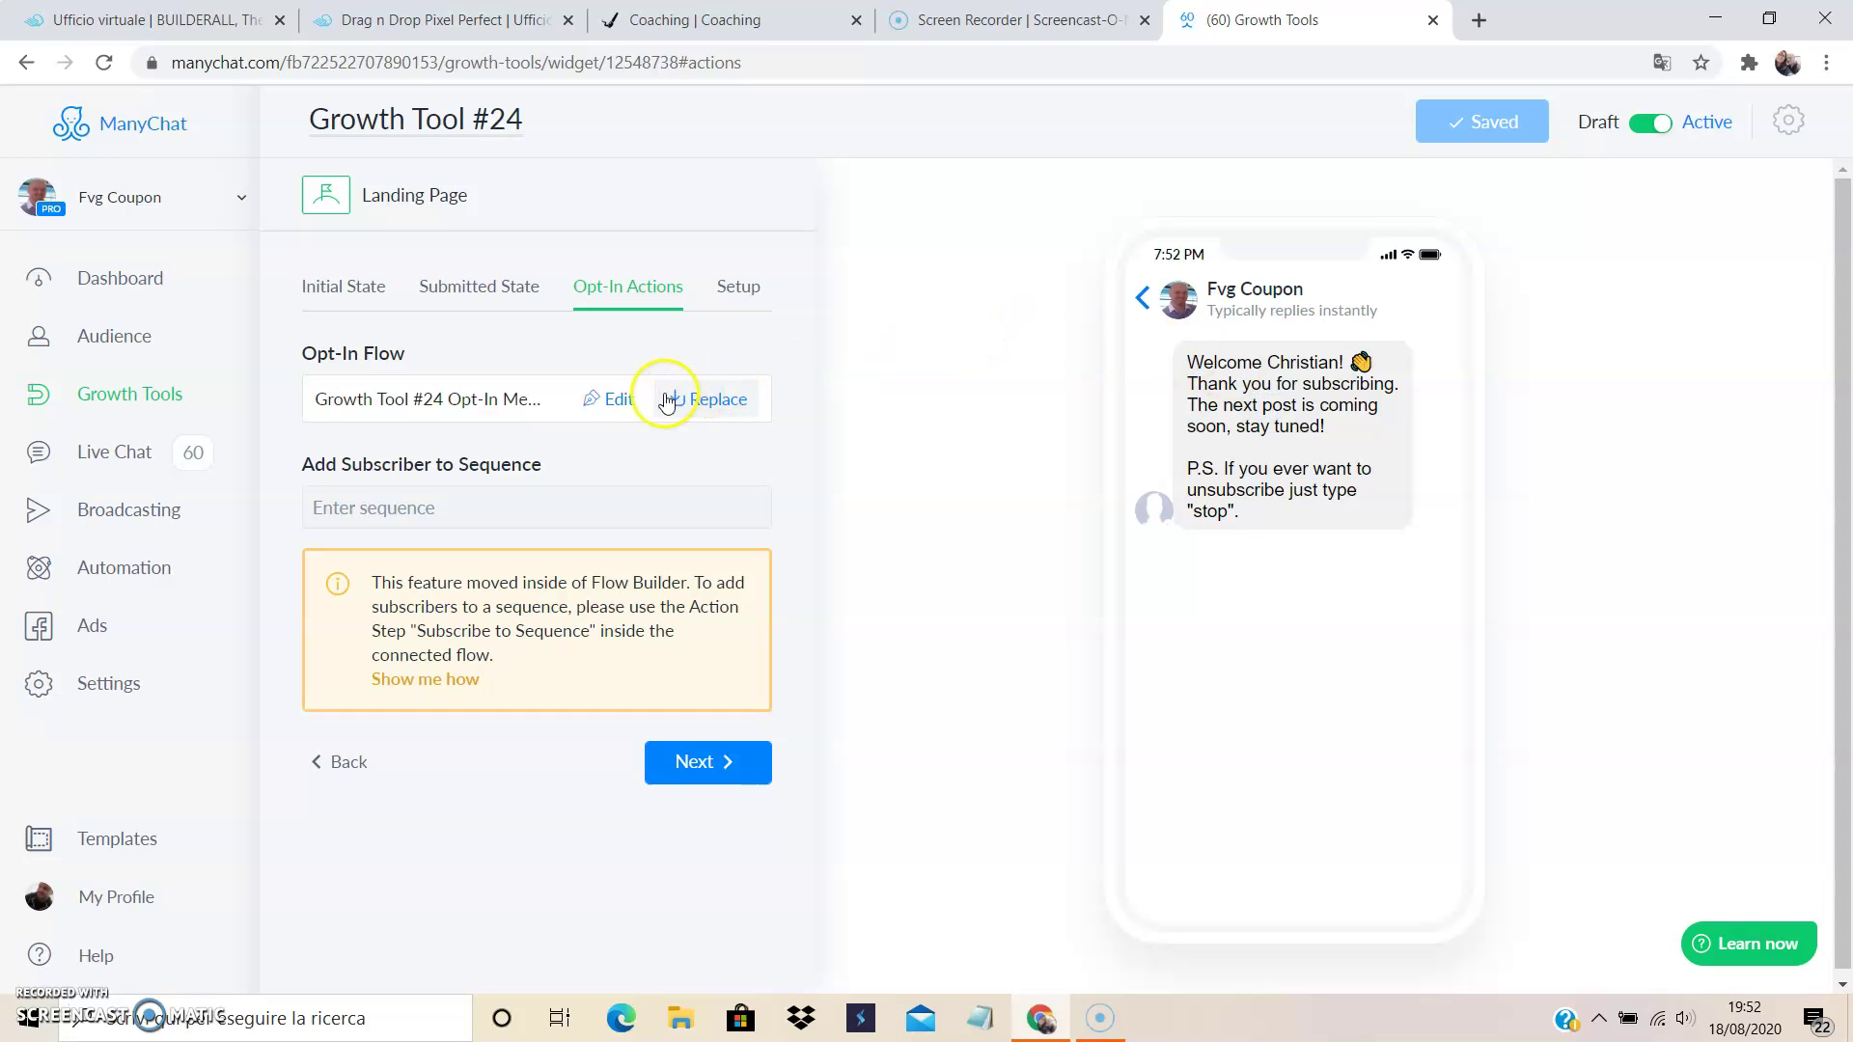
left_click(617, 401)
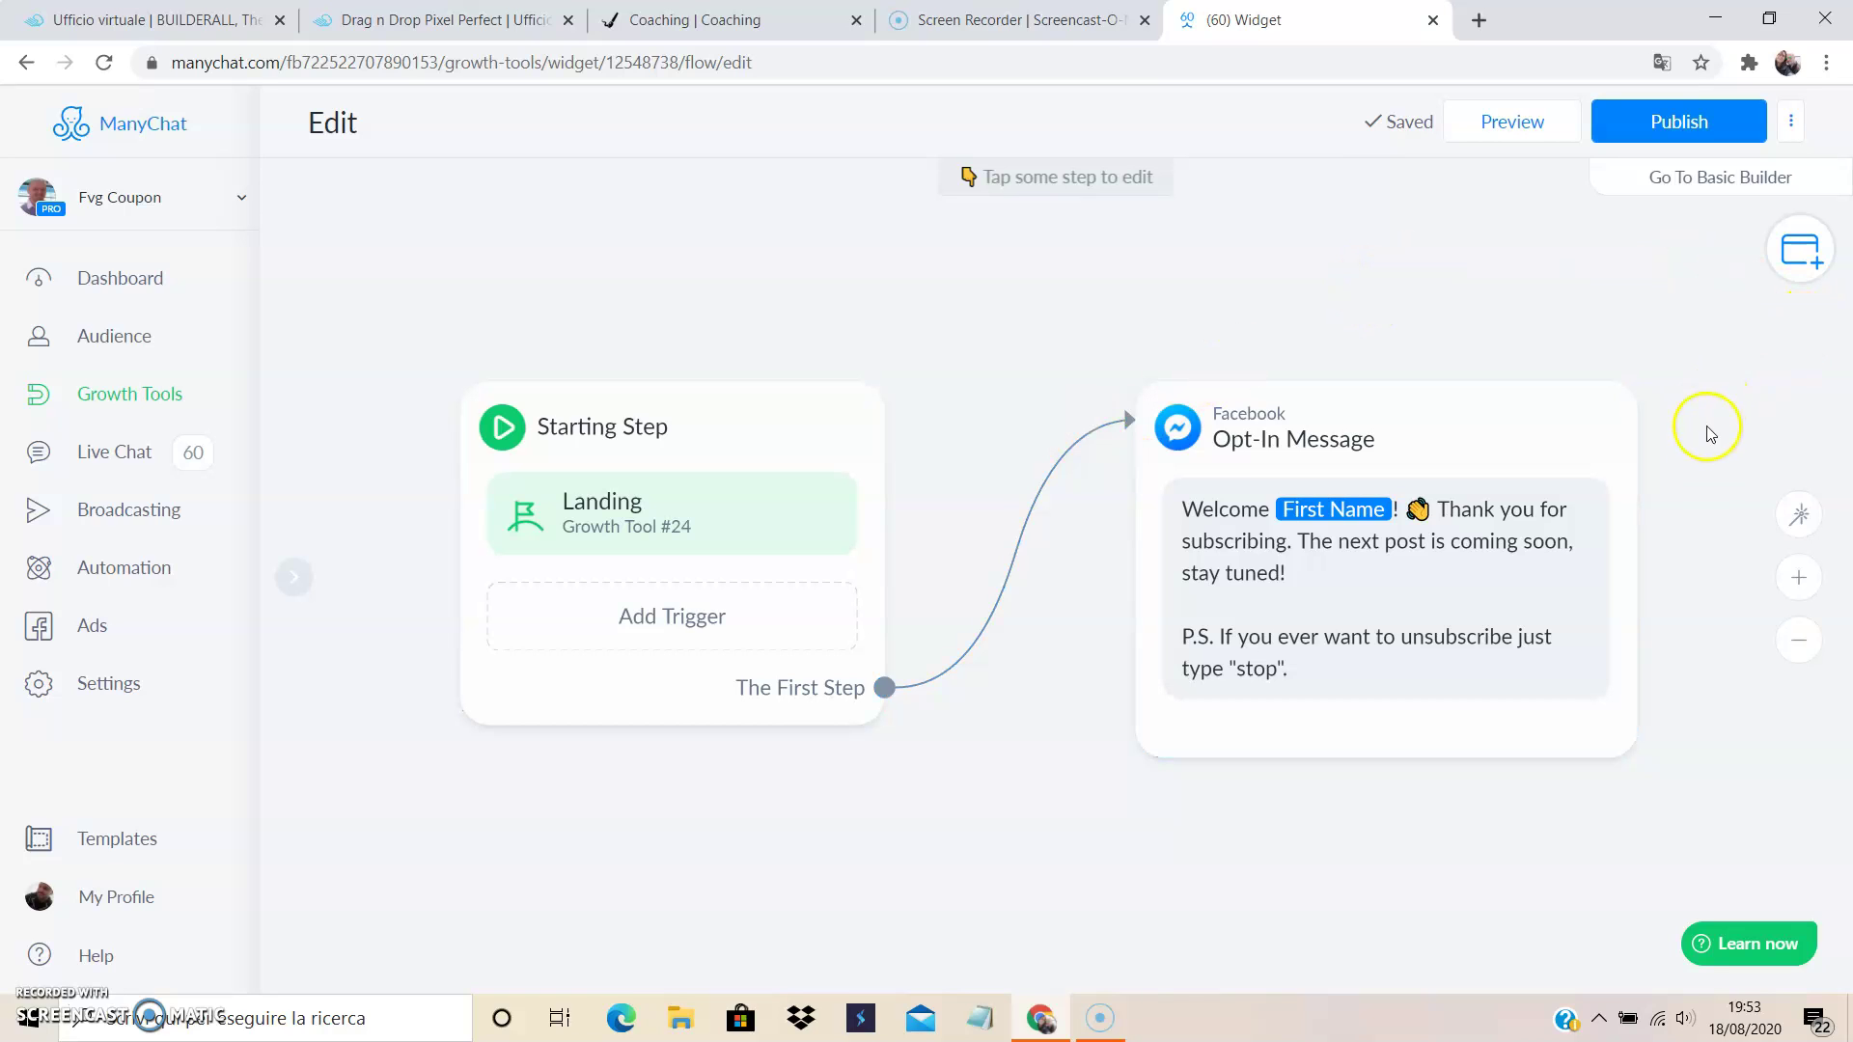
Add a button titled "scarica l'ebook" to the welcome text of the Opt-In Message
left_click_drag(1126, 418, 1129, 376)
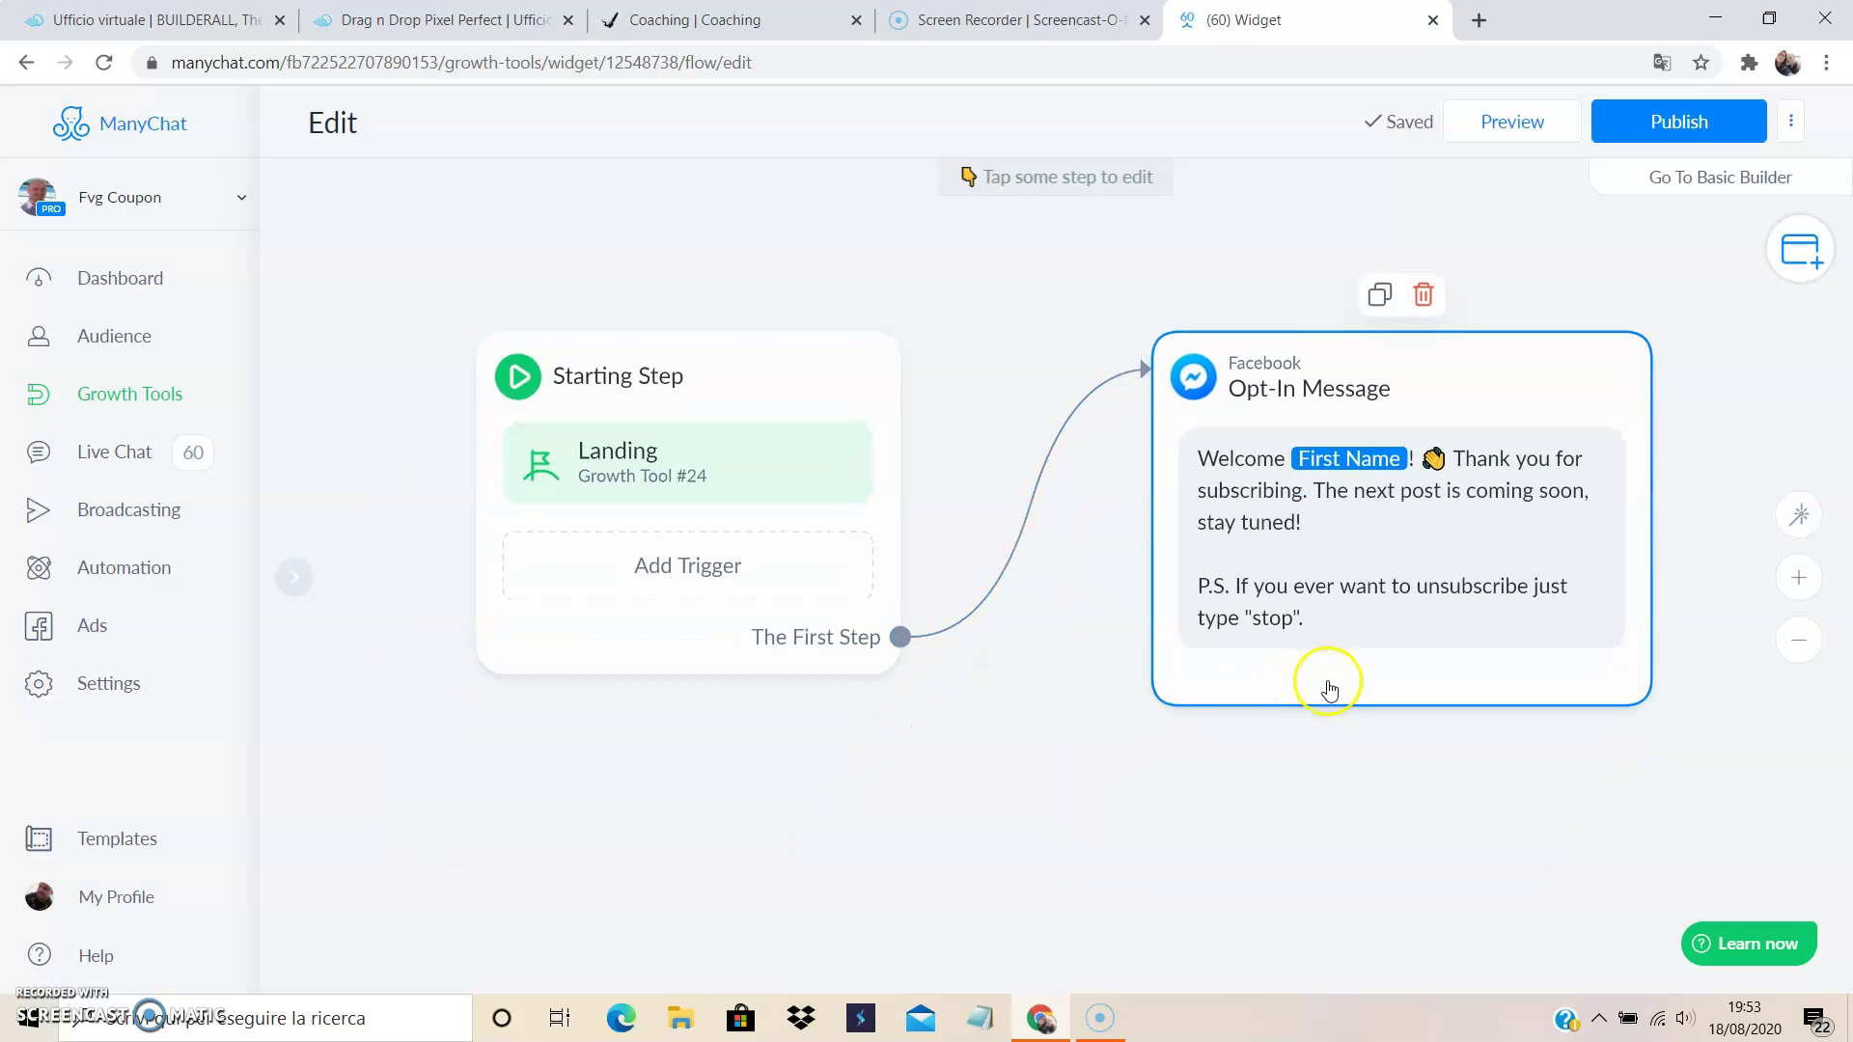
left_click(1264, 473)
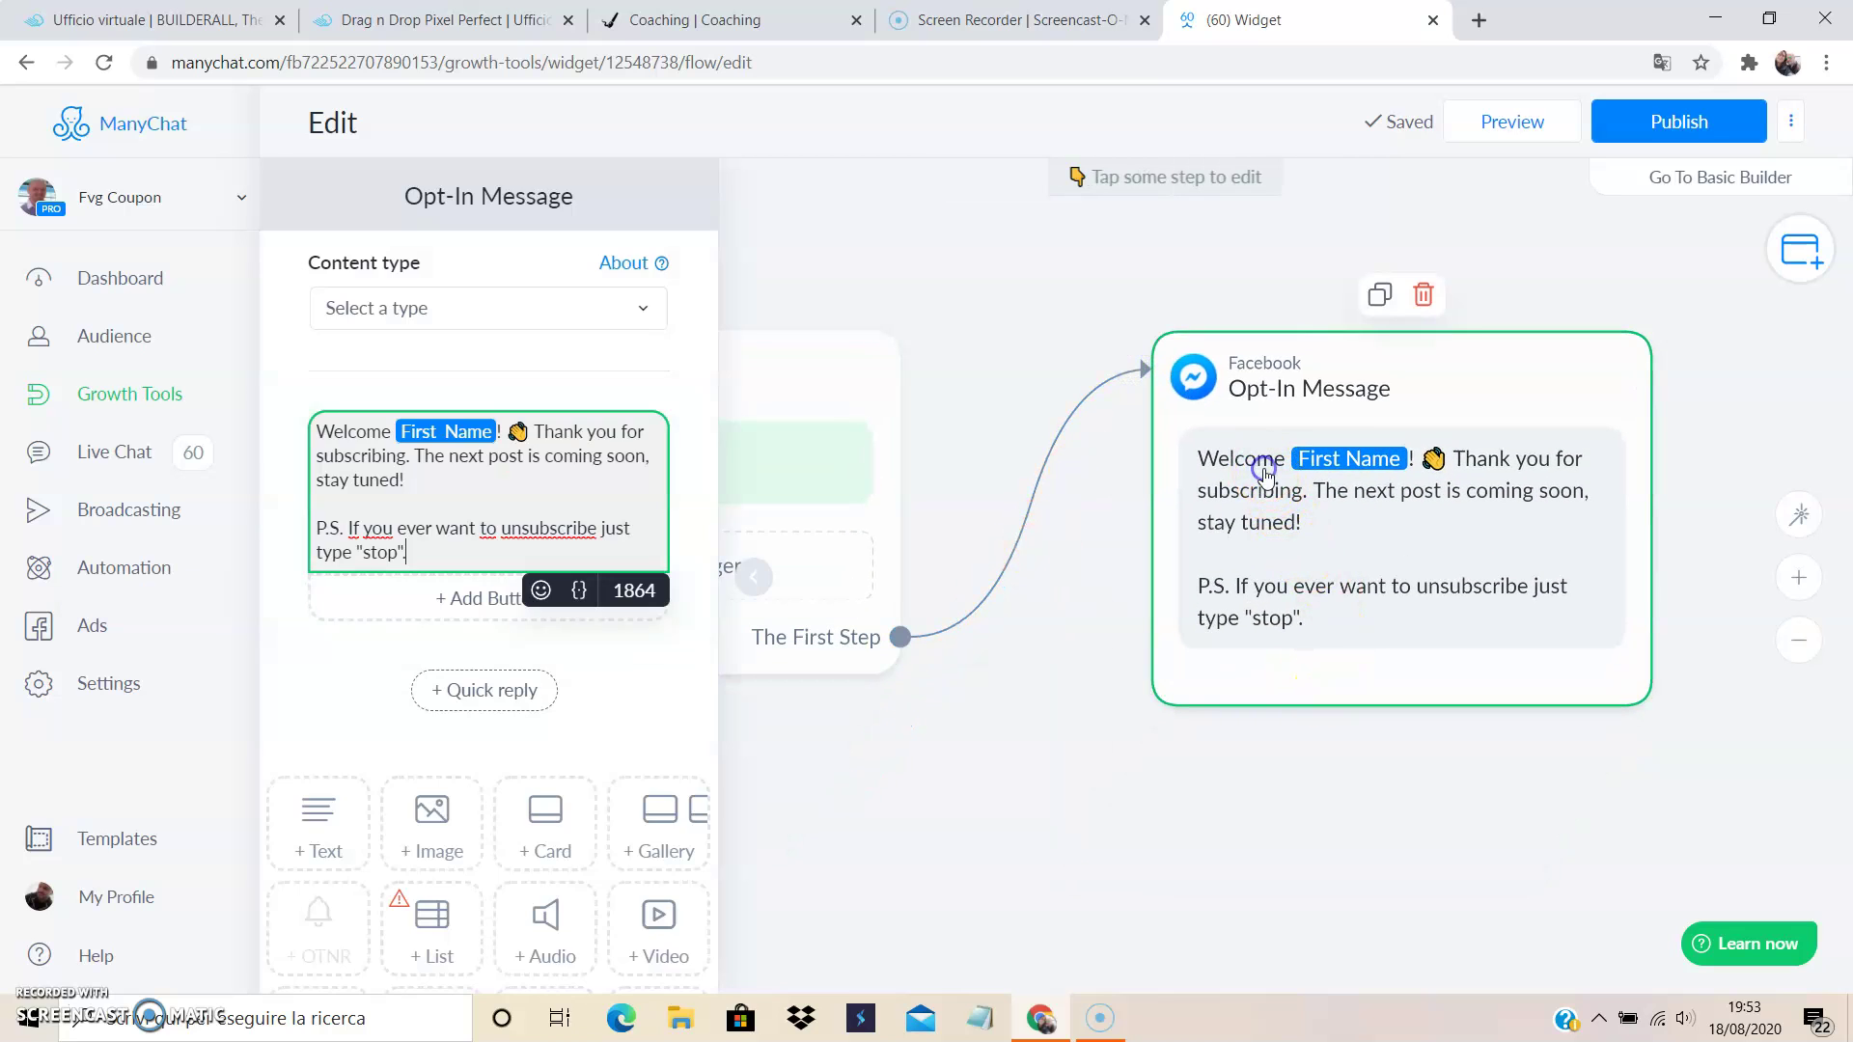
left_click(341, 426)
left_click(432, 500)
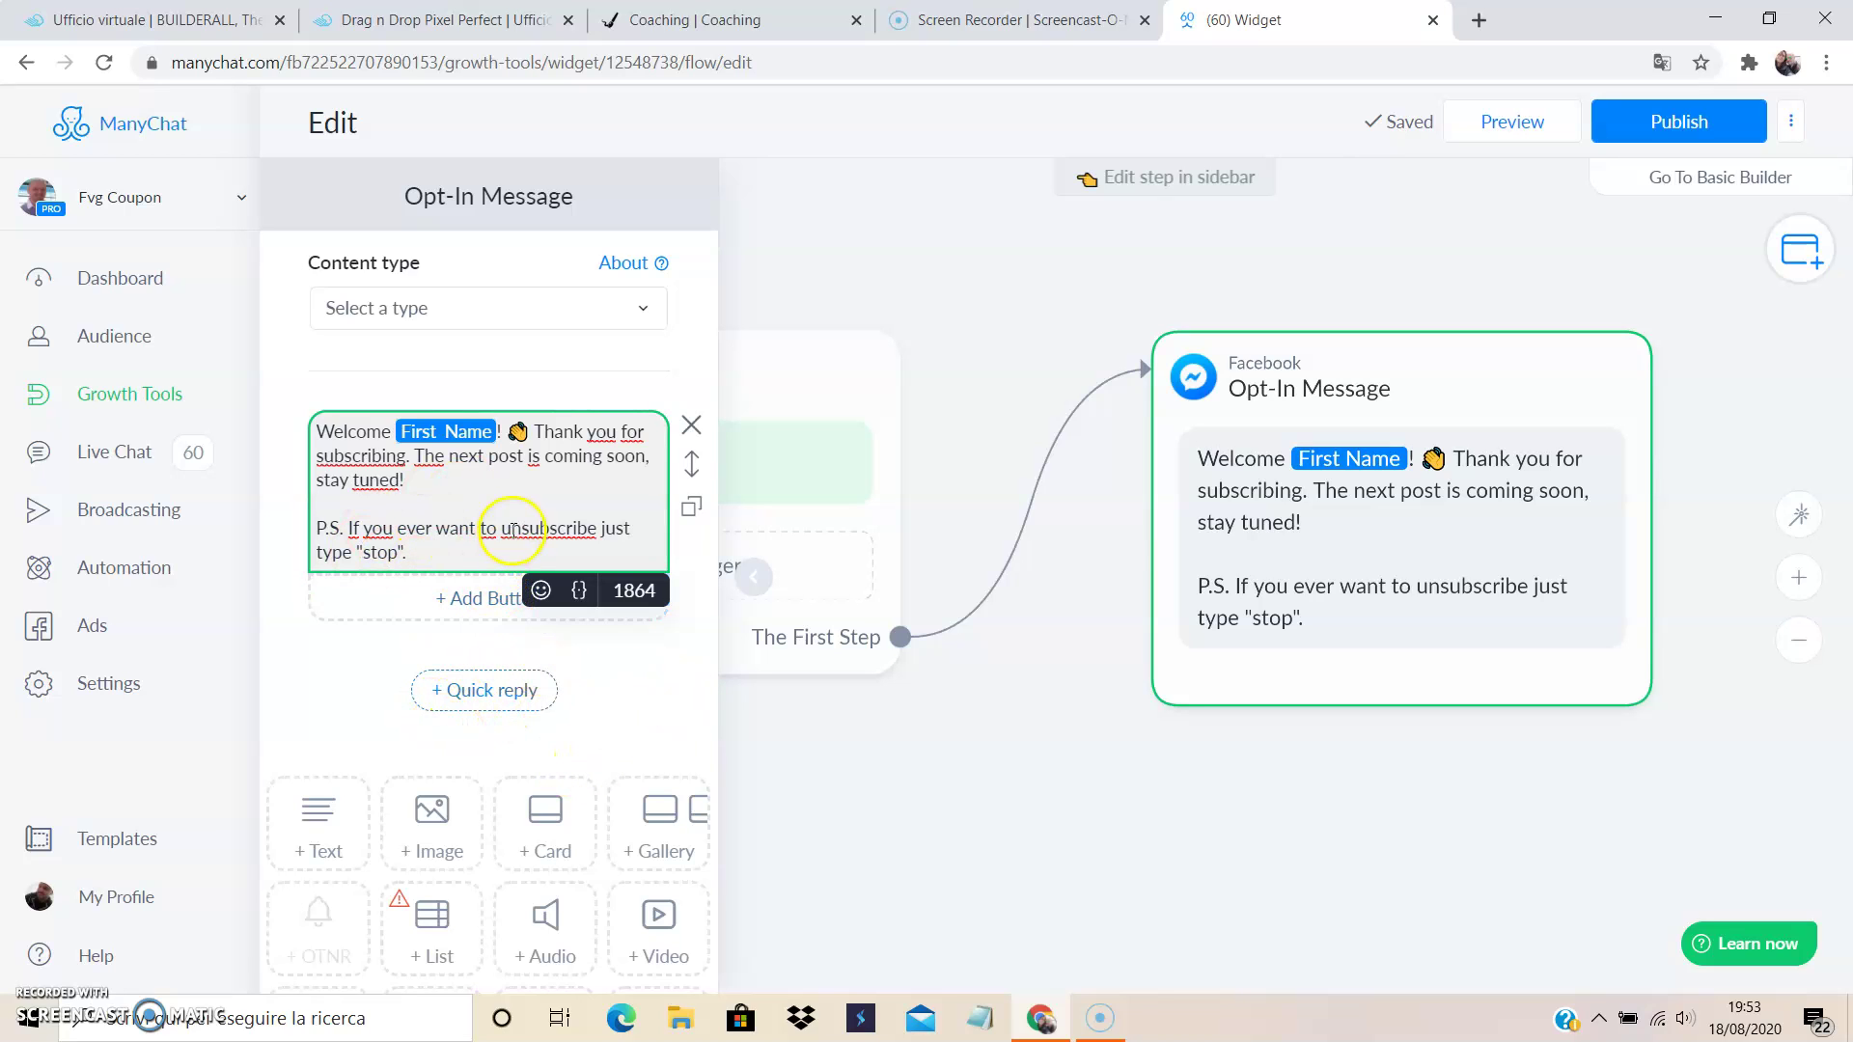
left_click(474, 608)
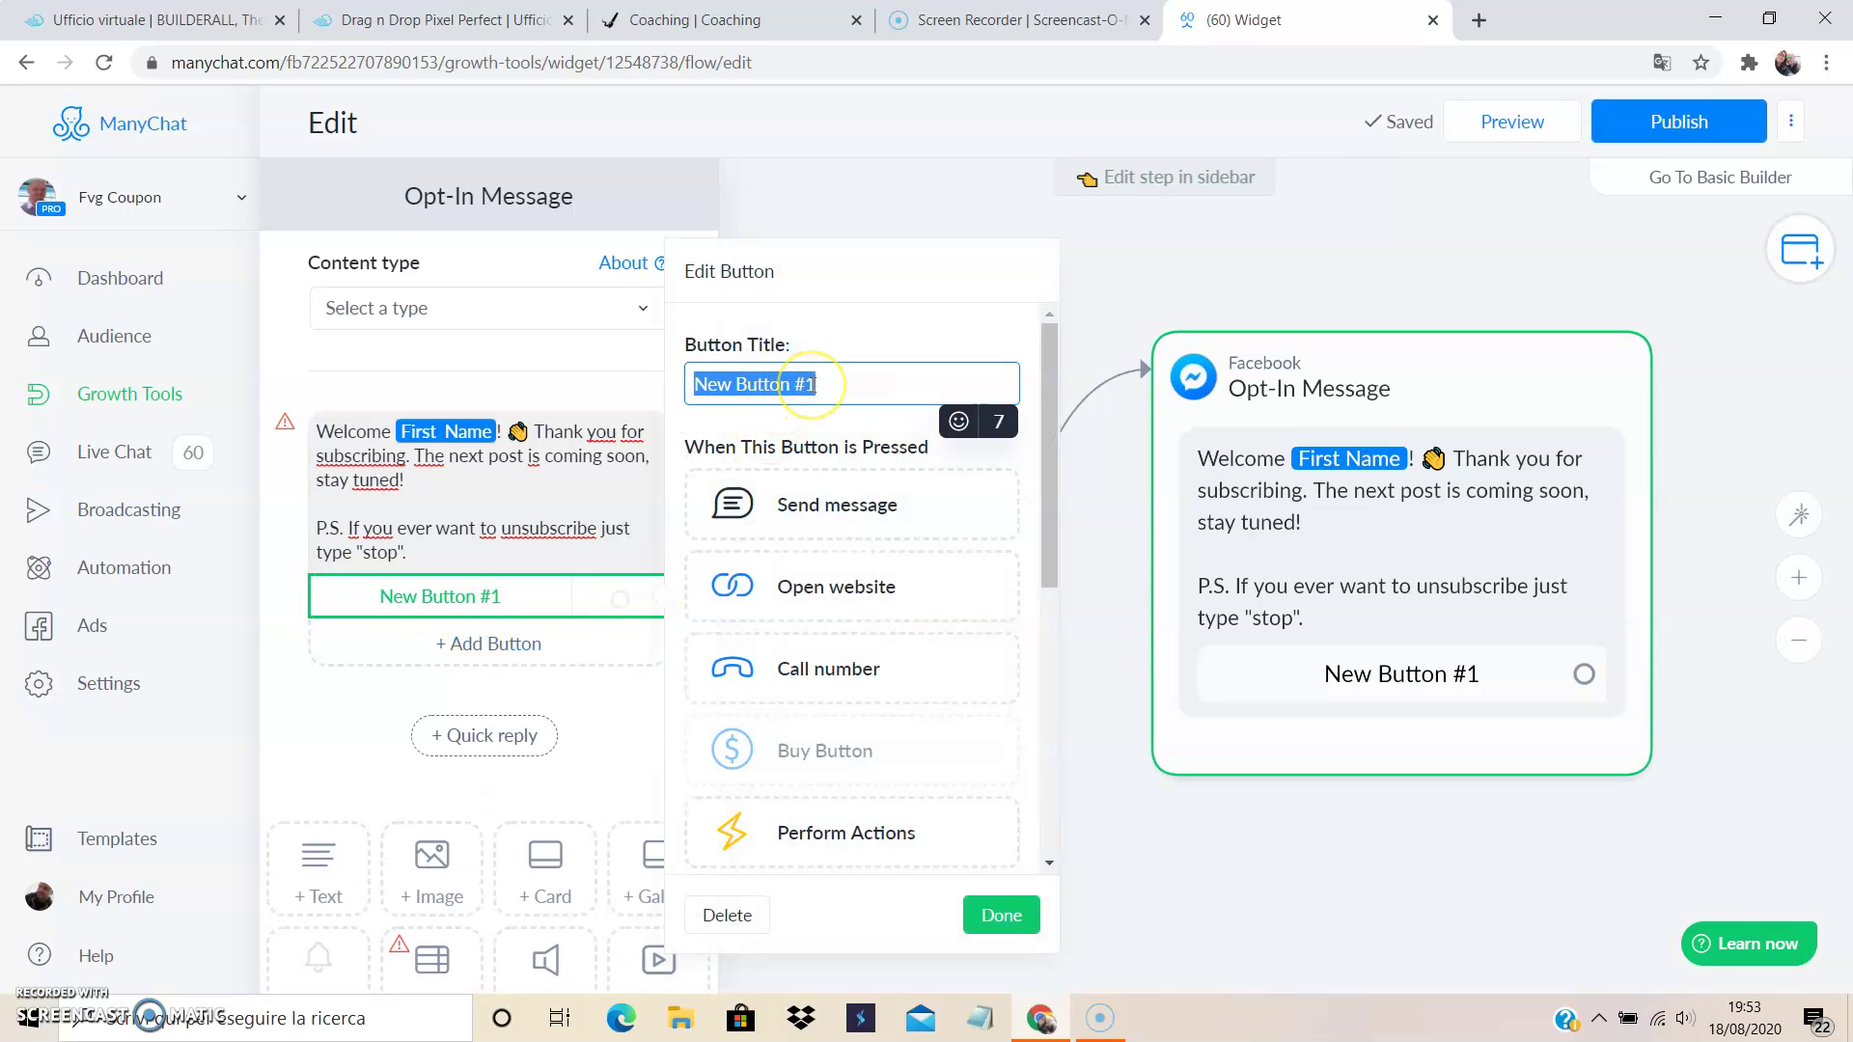
type("scari")
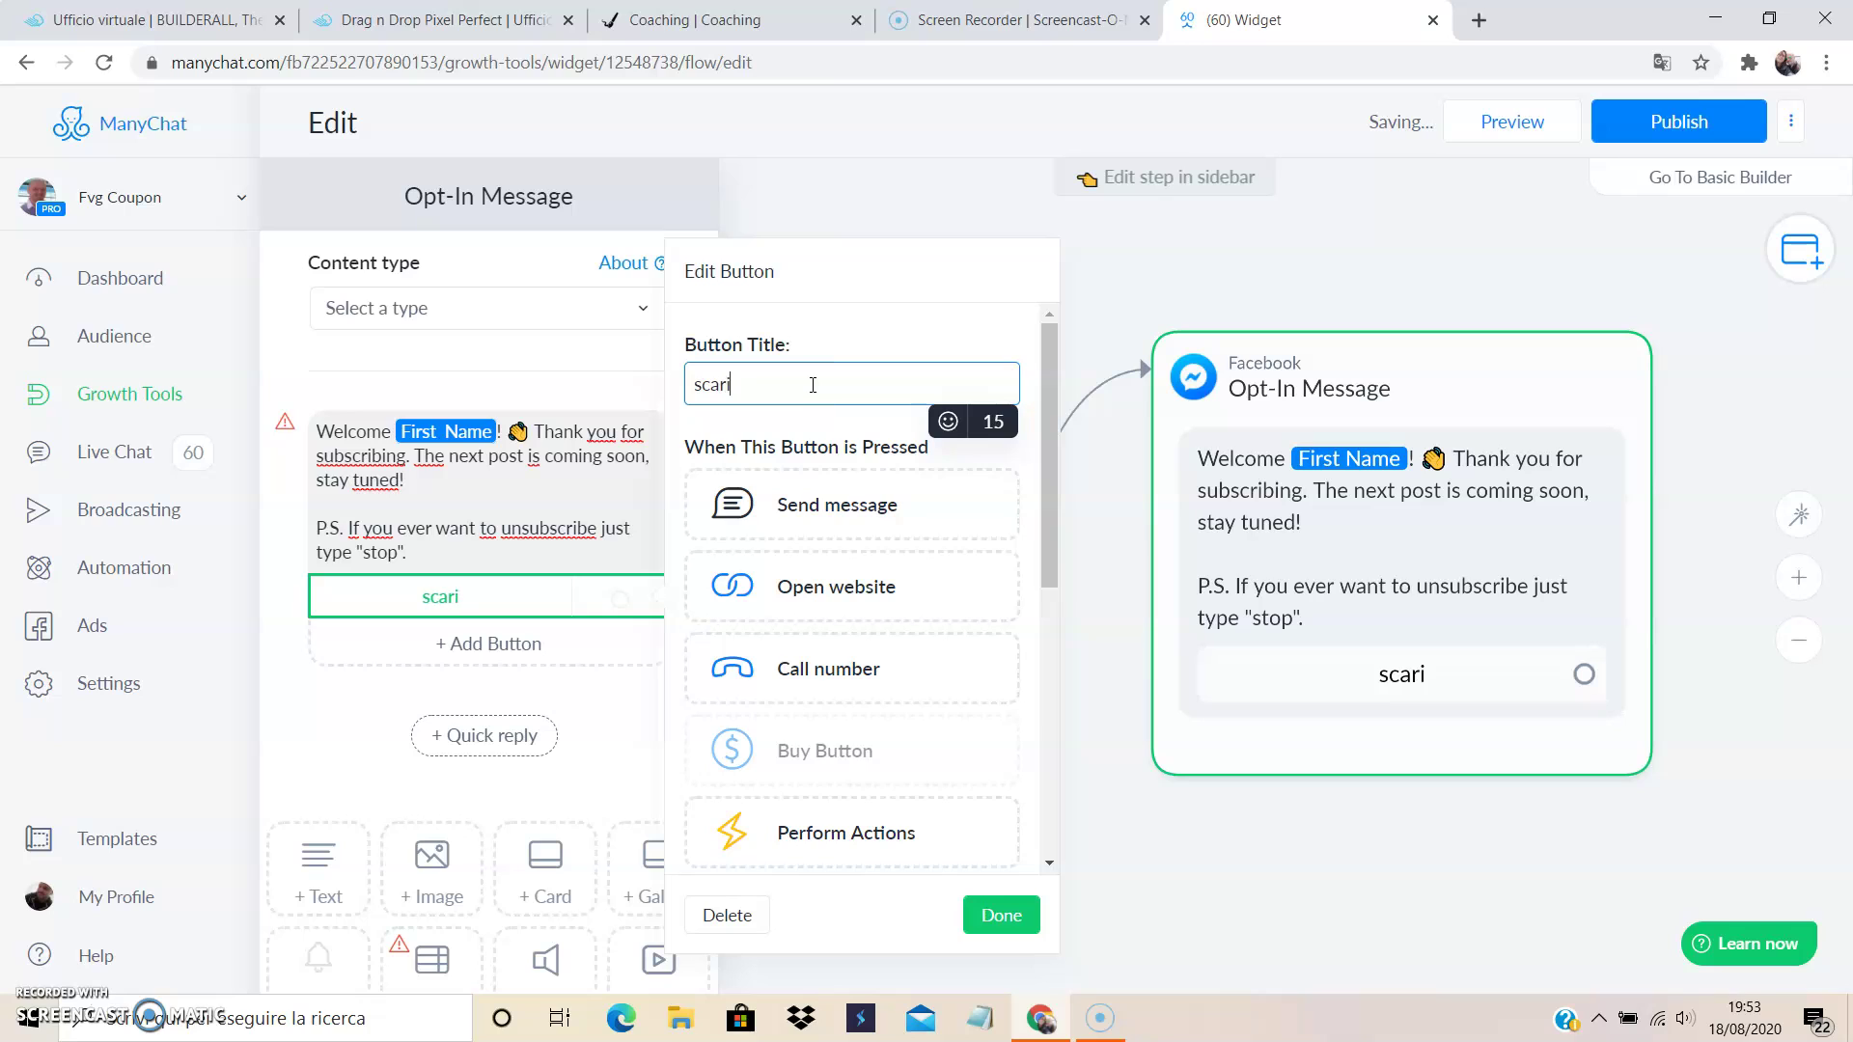
type("ca l")
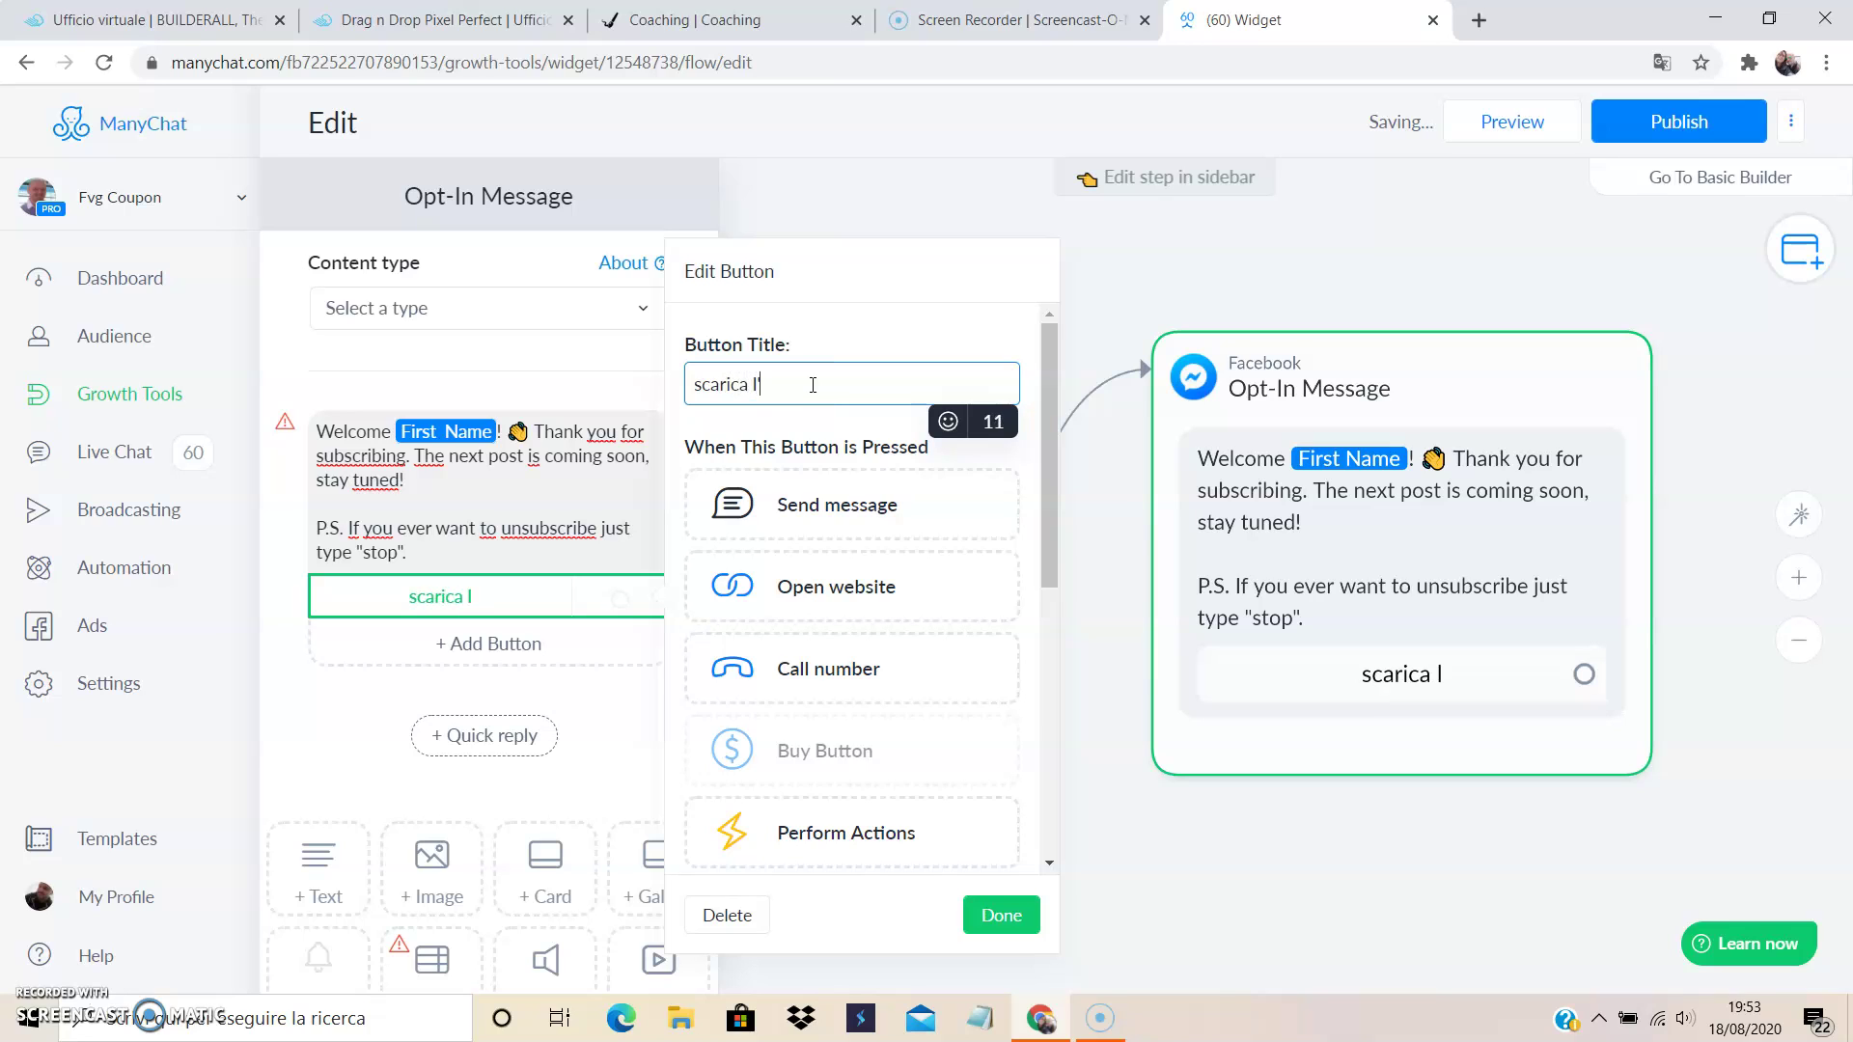
type("'ebook gratis")
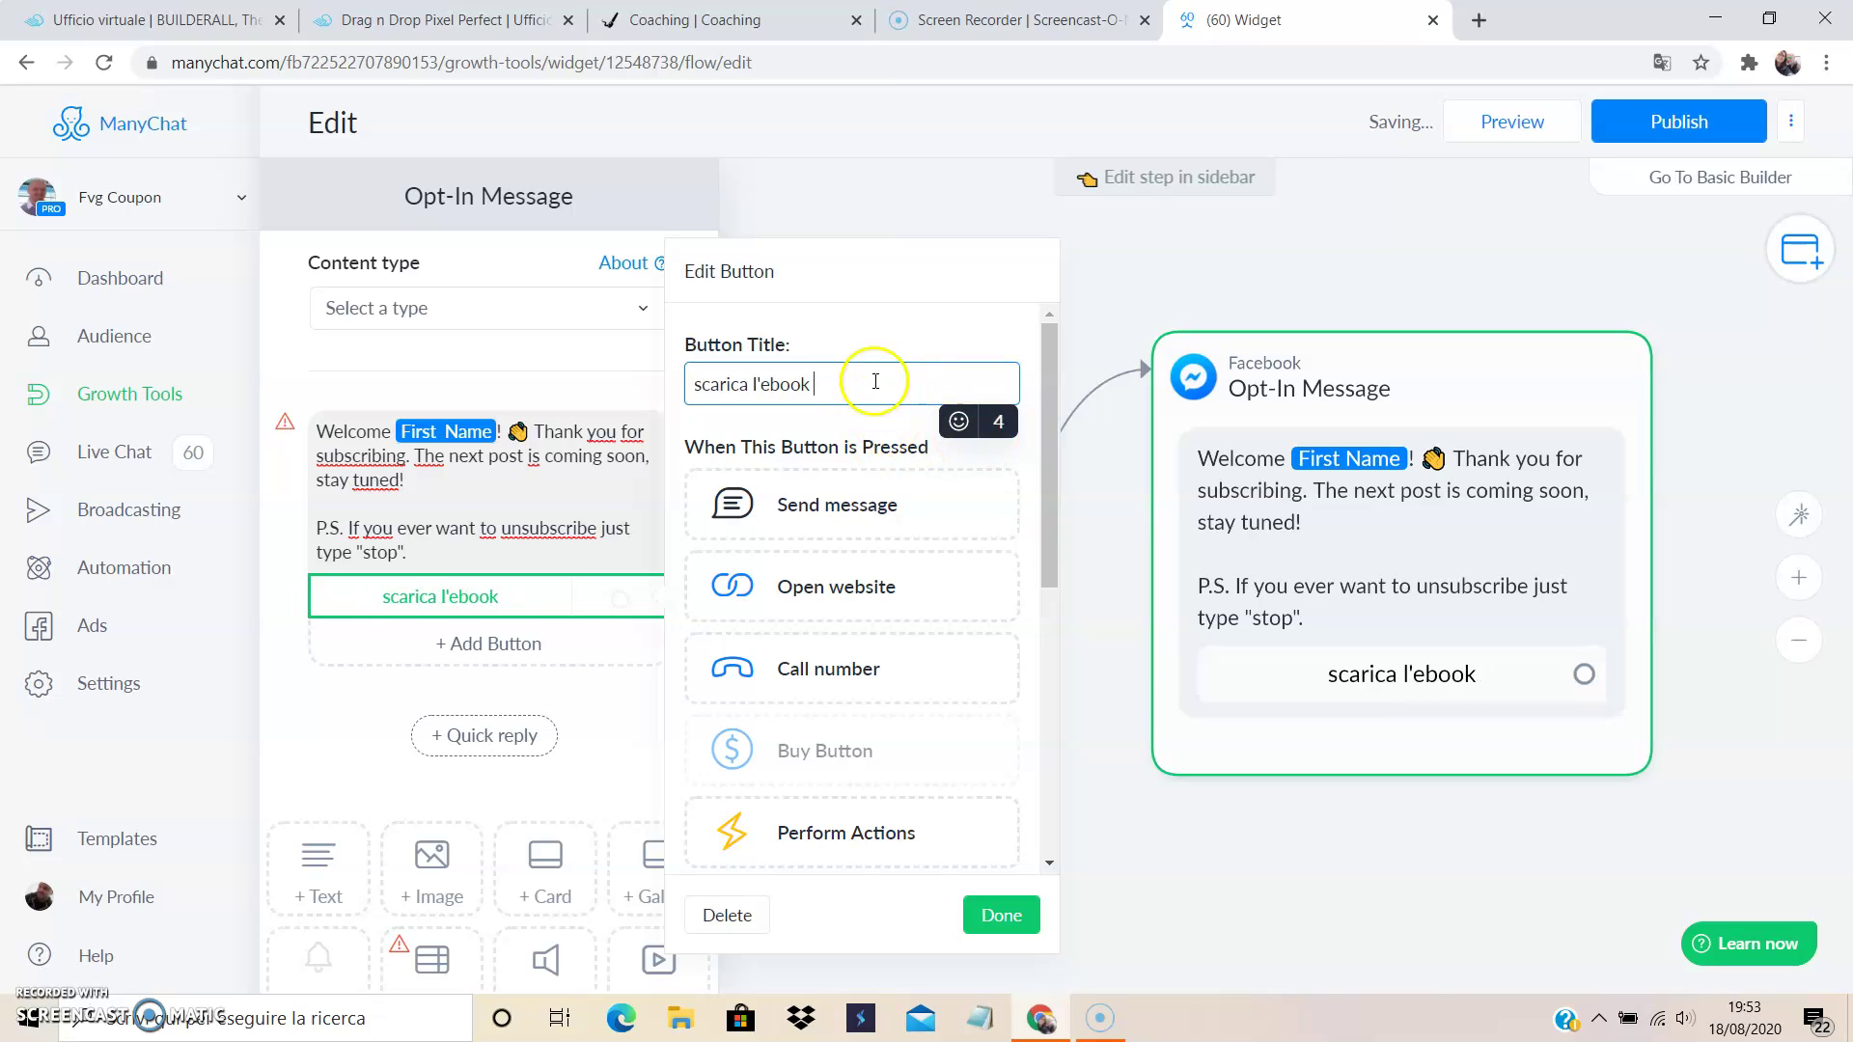
Make the "scarica l'ebook" button open a website, leaving the website address empty
left_click(834, 588)
left_click(763, 652)
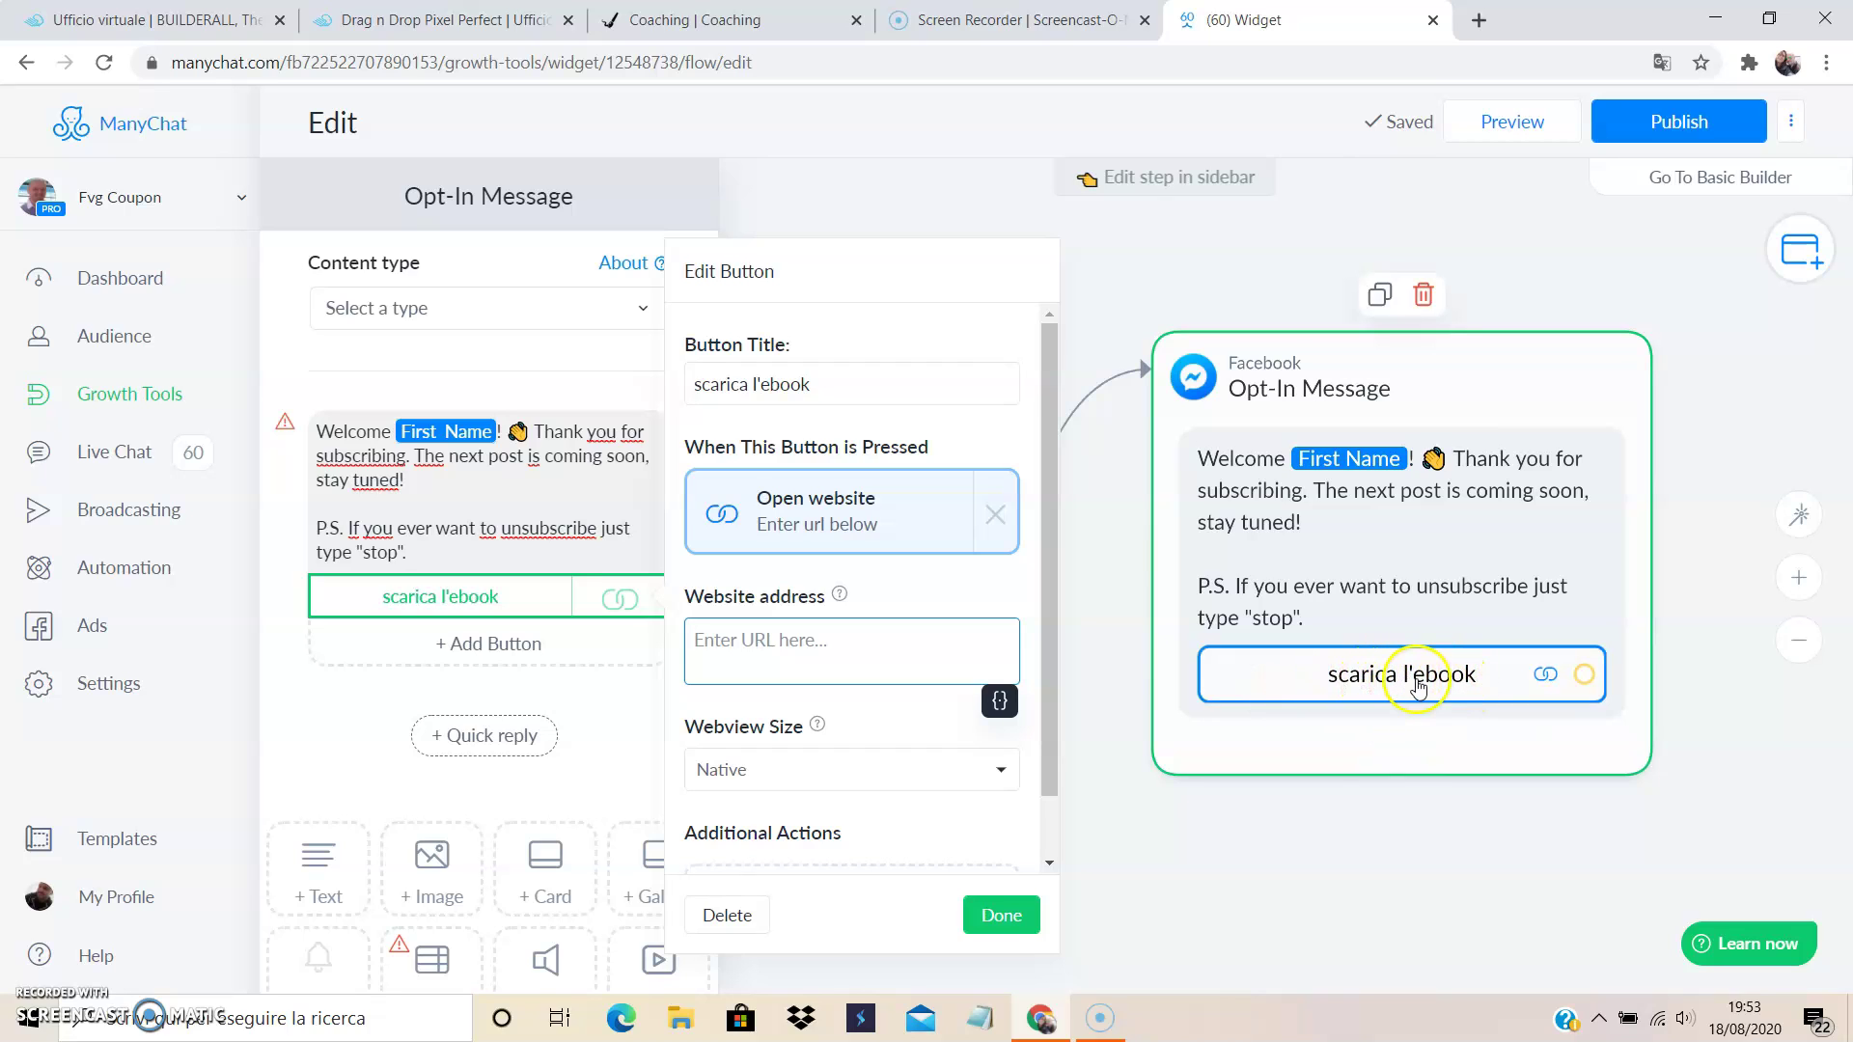
left_click(1003, 917)
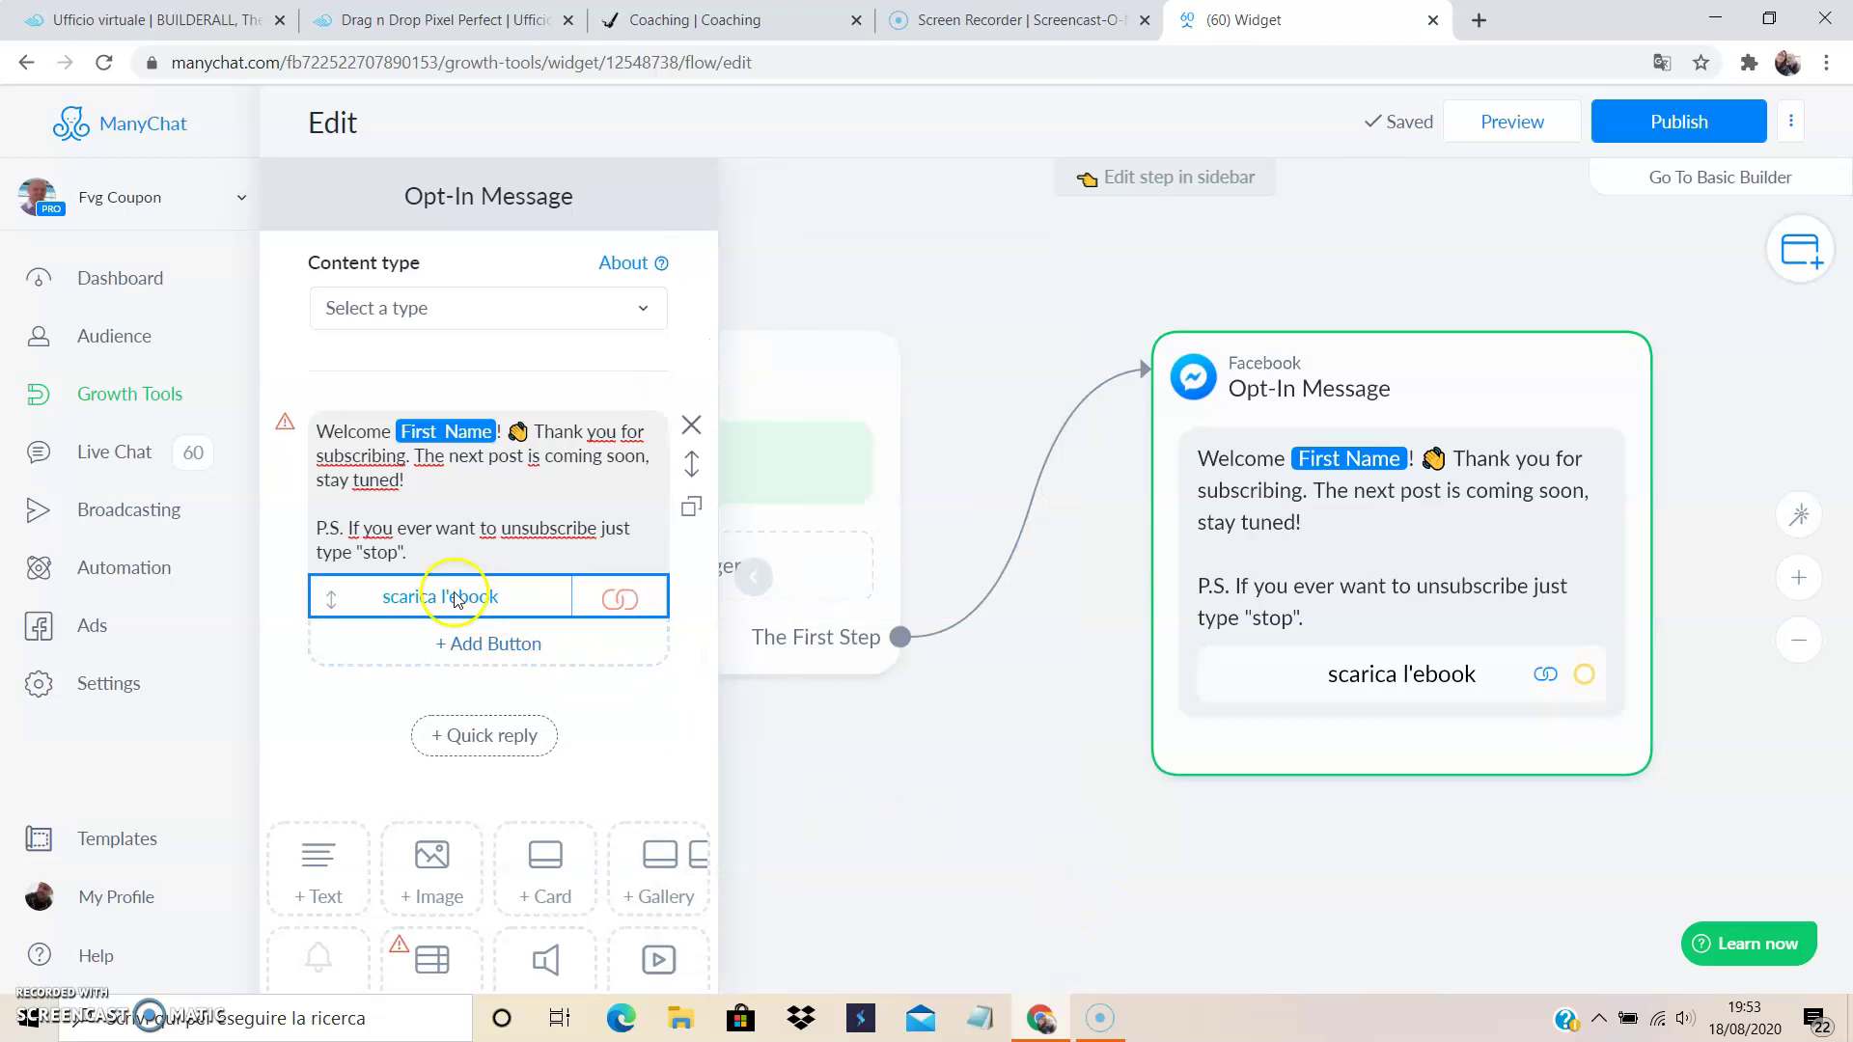
Add an empty text block and an empty image block below the welcome text, without uploading an image
scroll(662, 785, "down", 2)
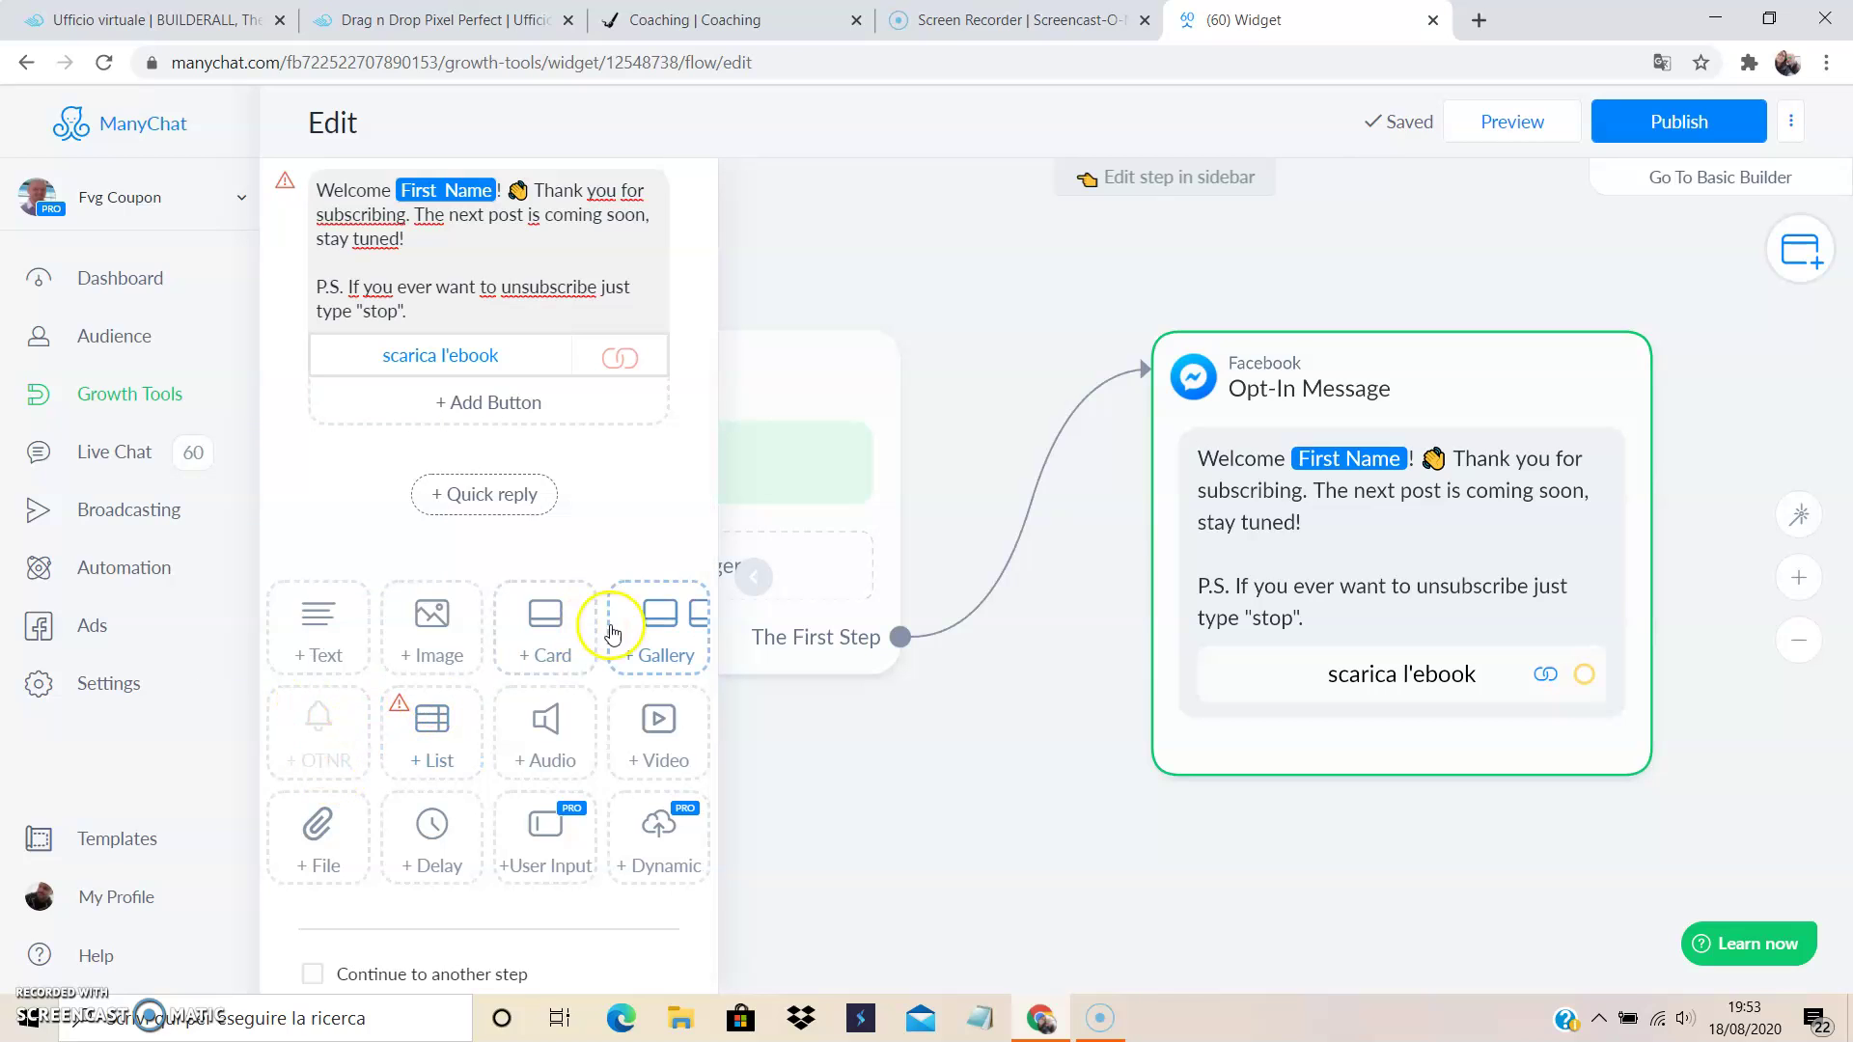
left_click(331, 628)
left_click(544, 481)
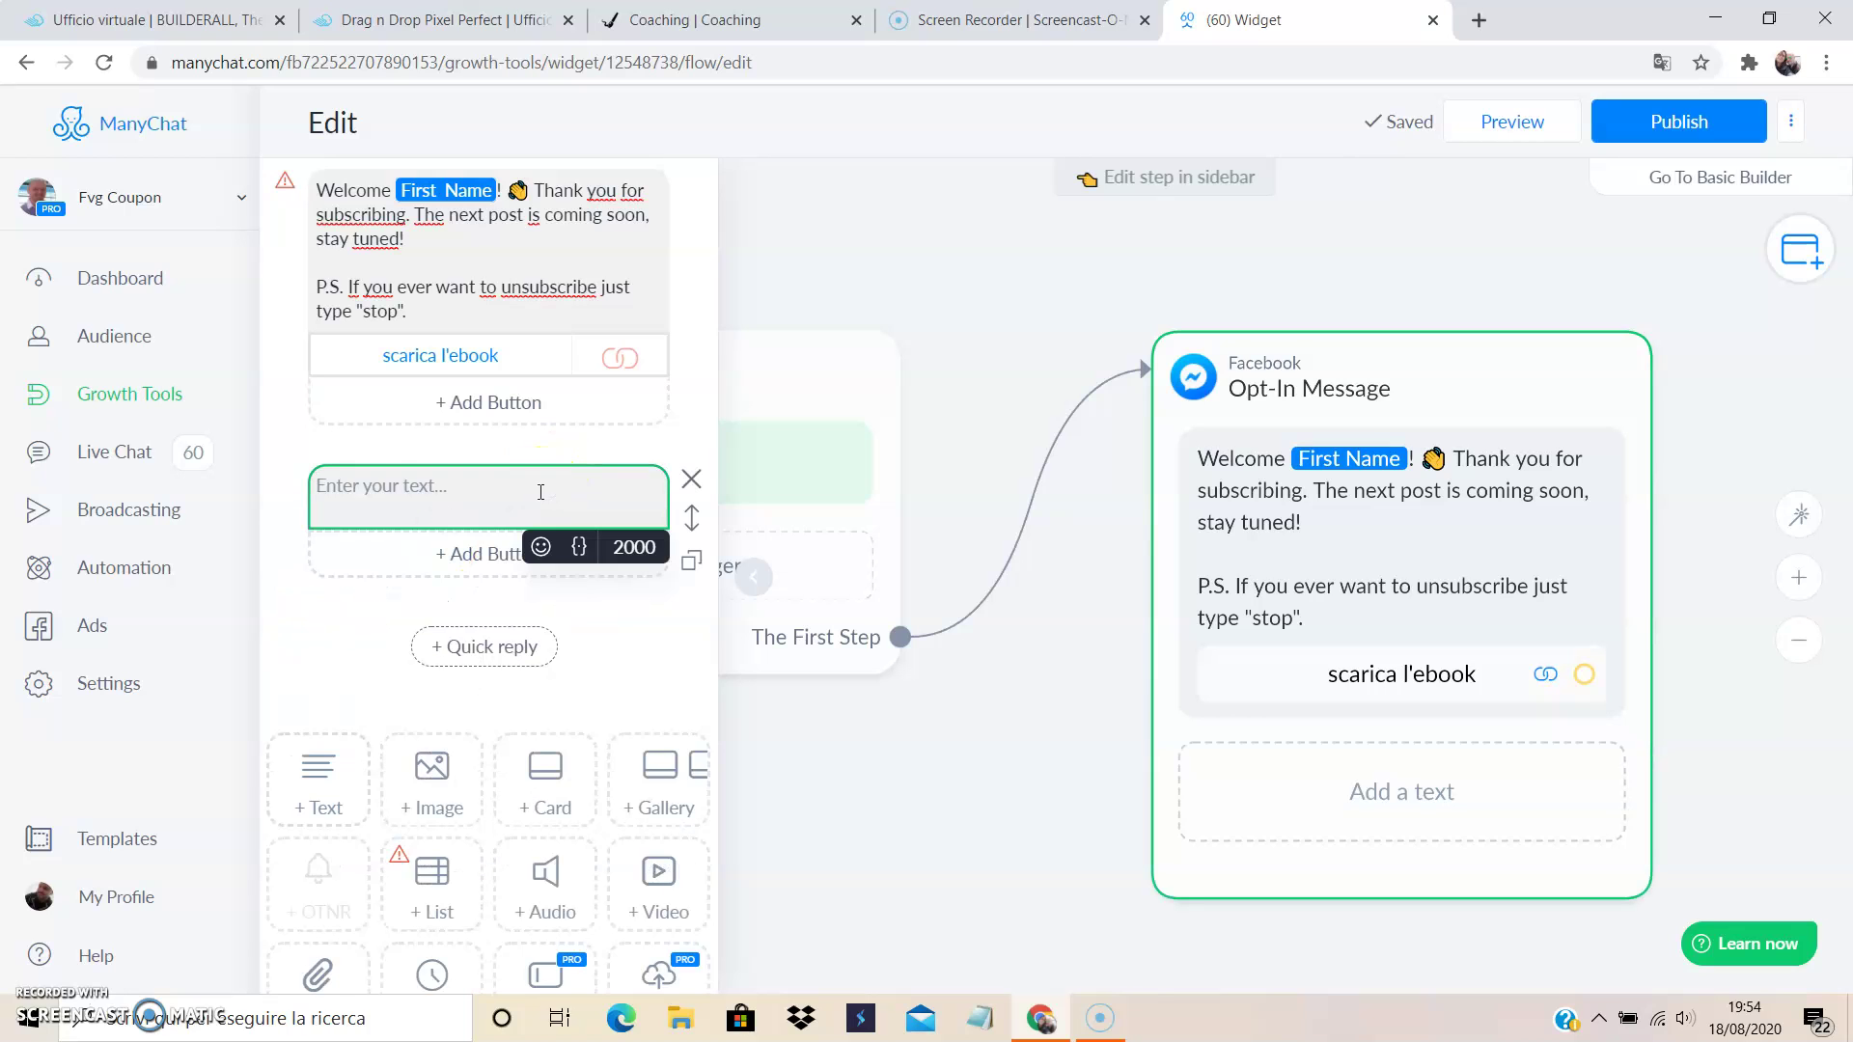
left_click(429, 764)
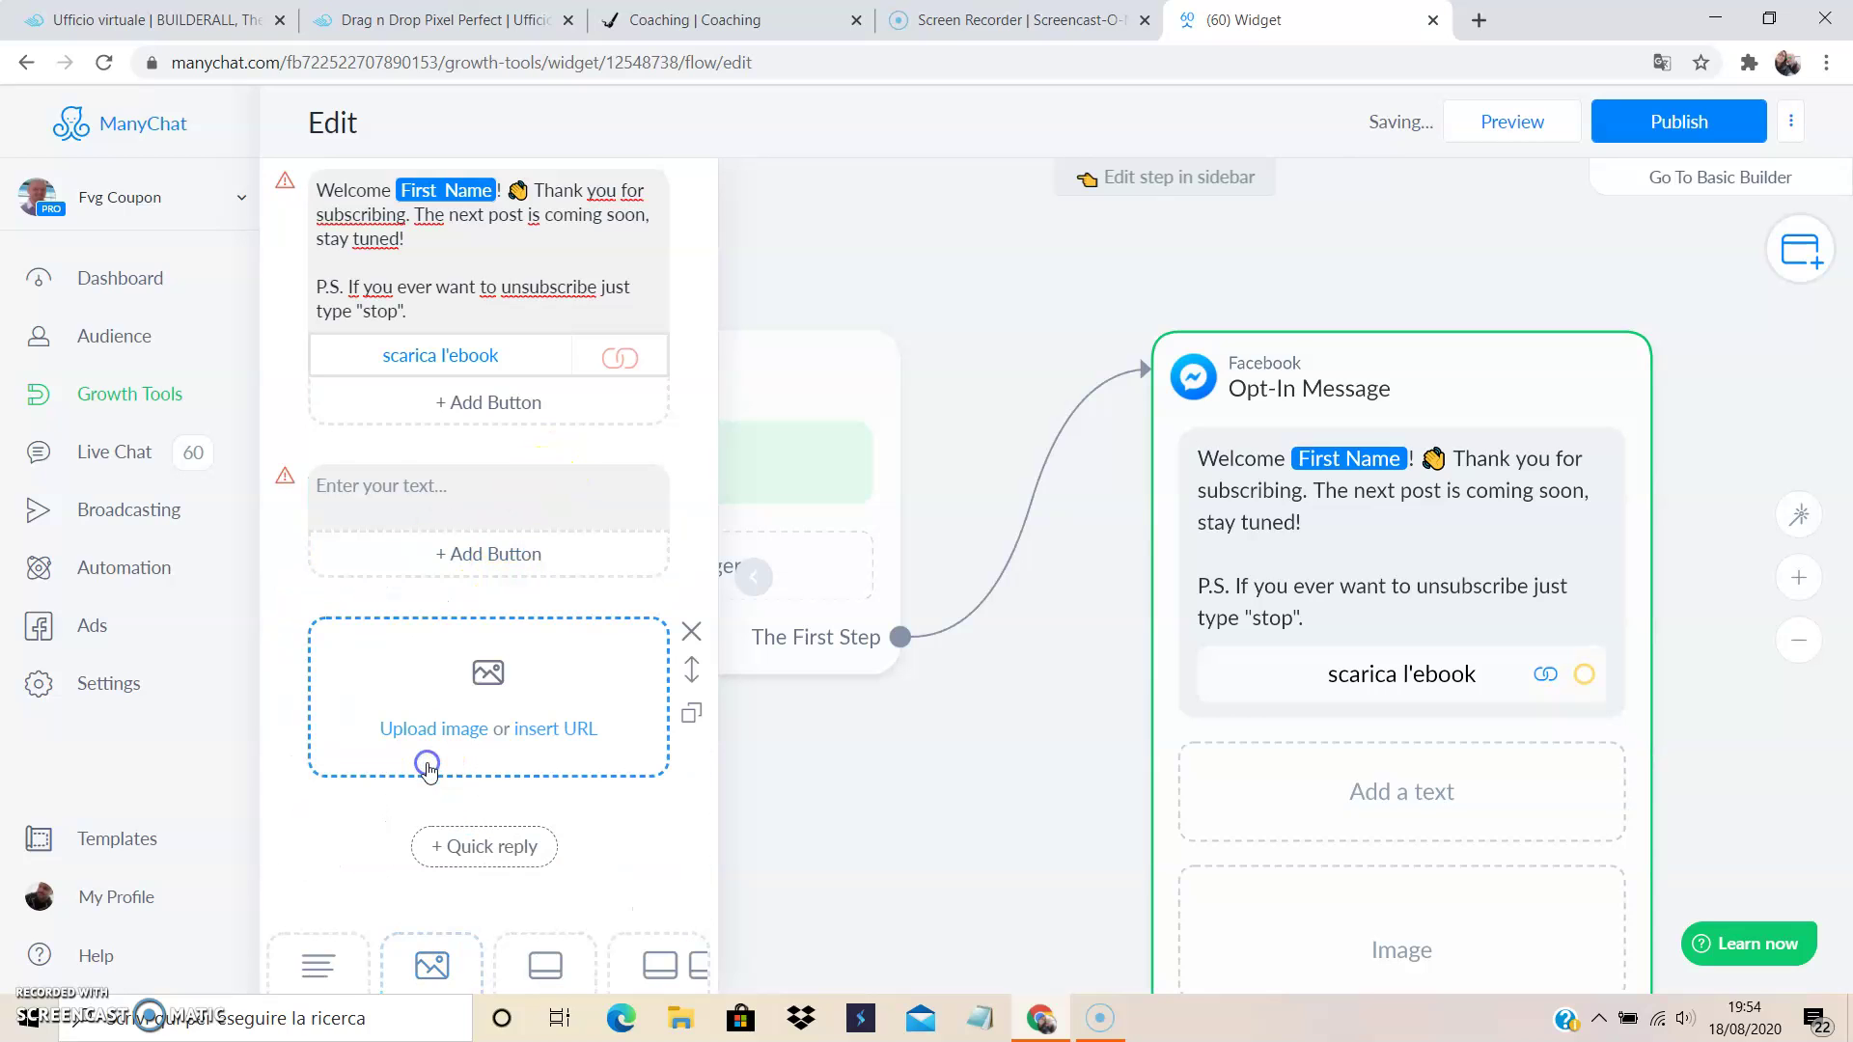
left_click(484, 679)
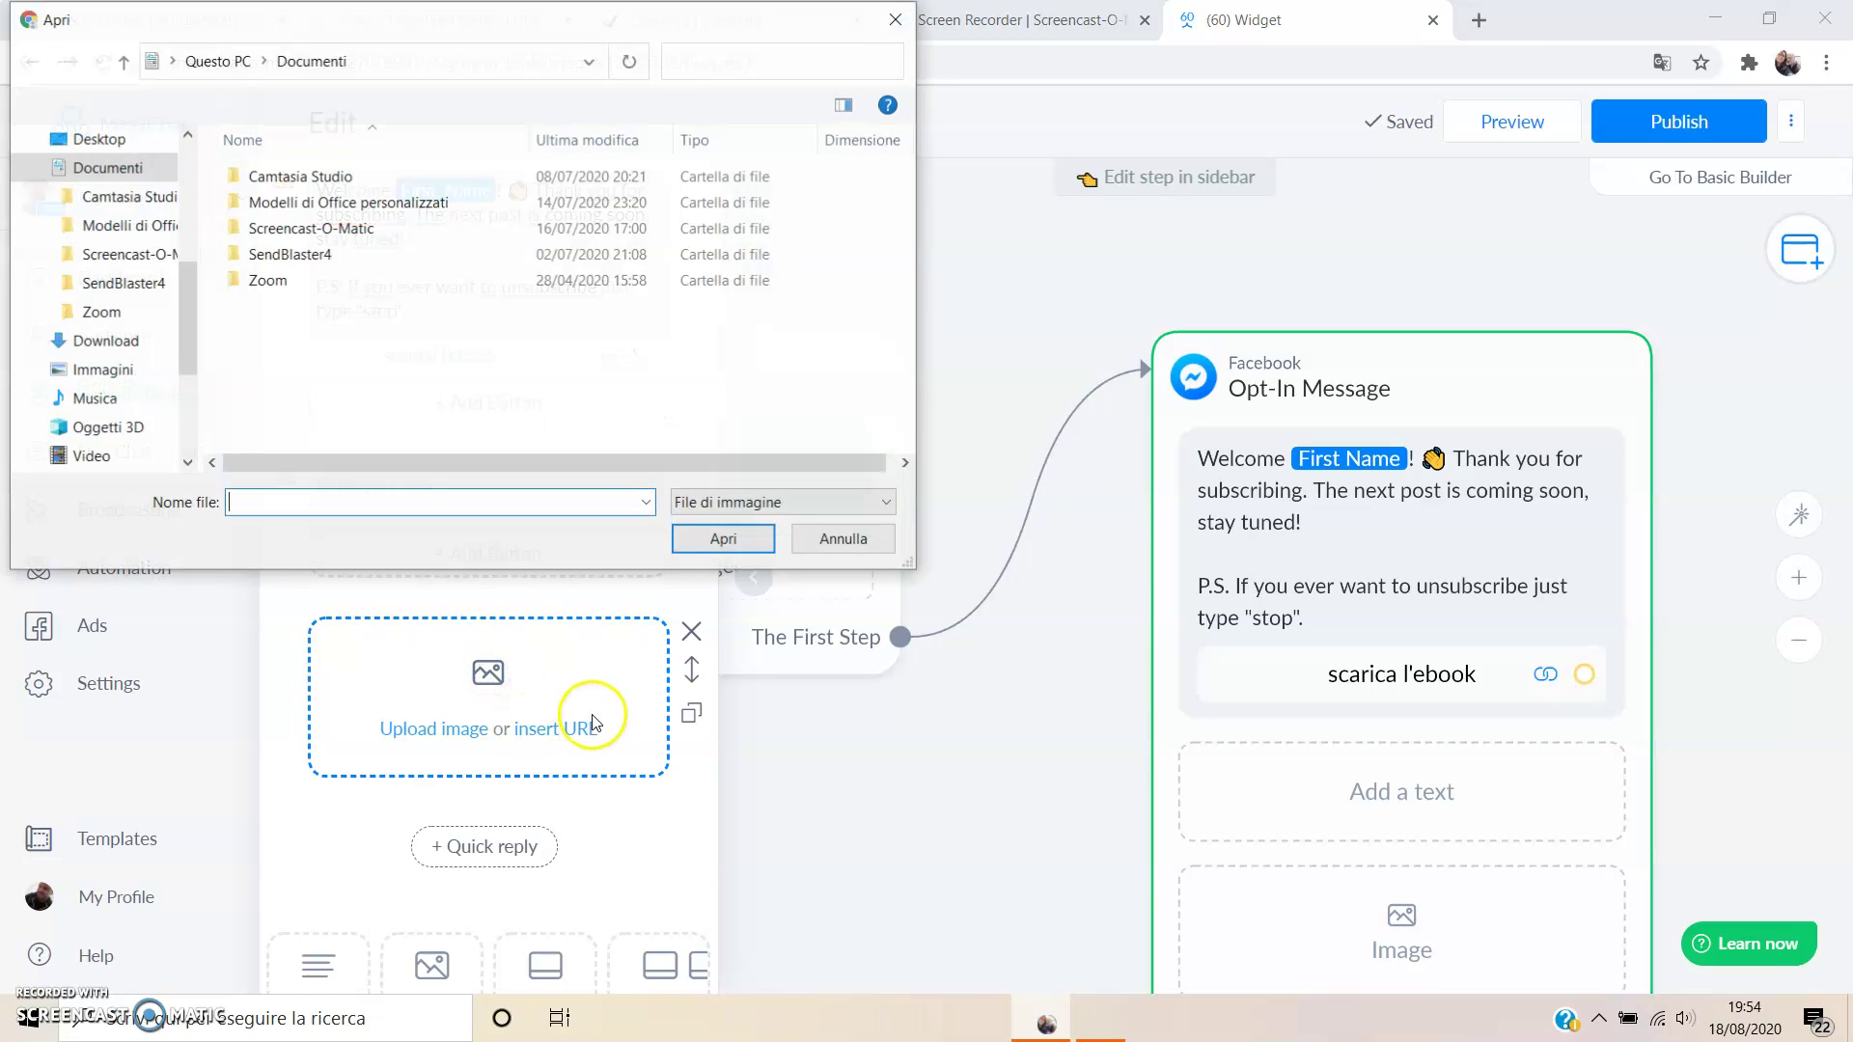
left_click(844, 539)
scroll(639, 719, "down", 4)
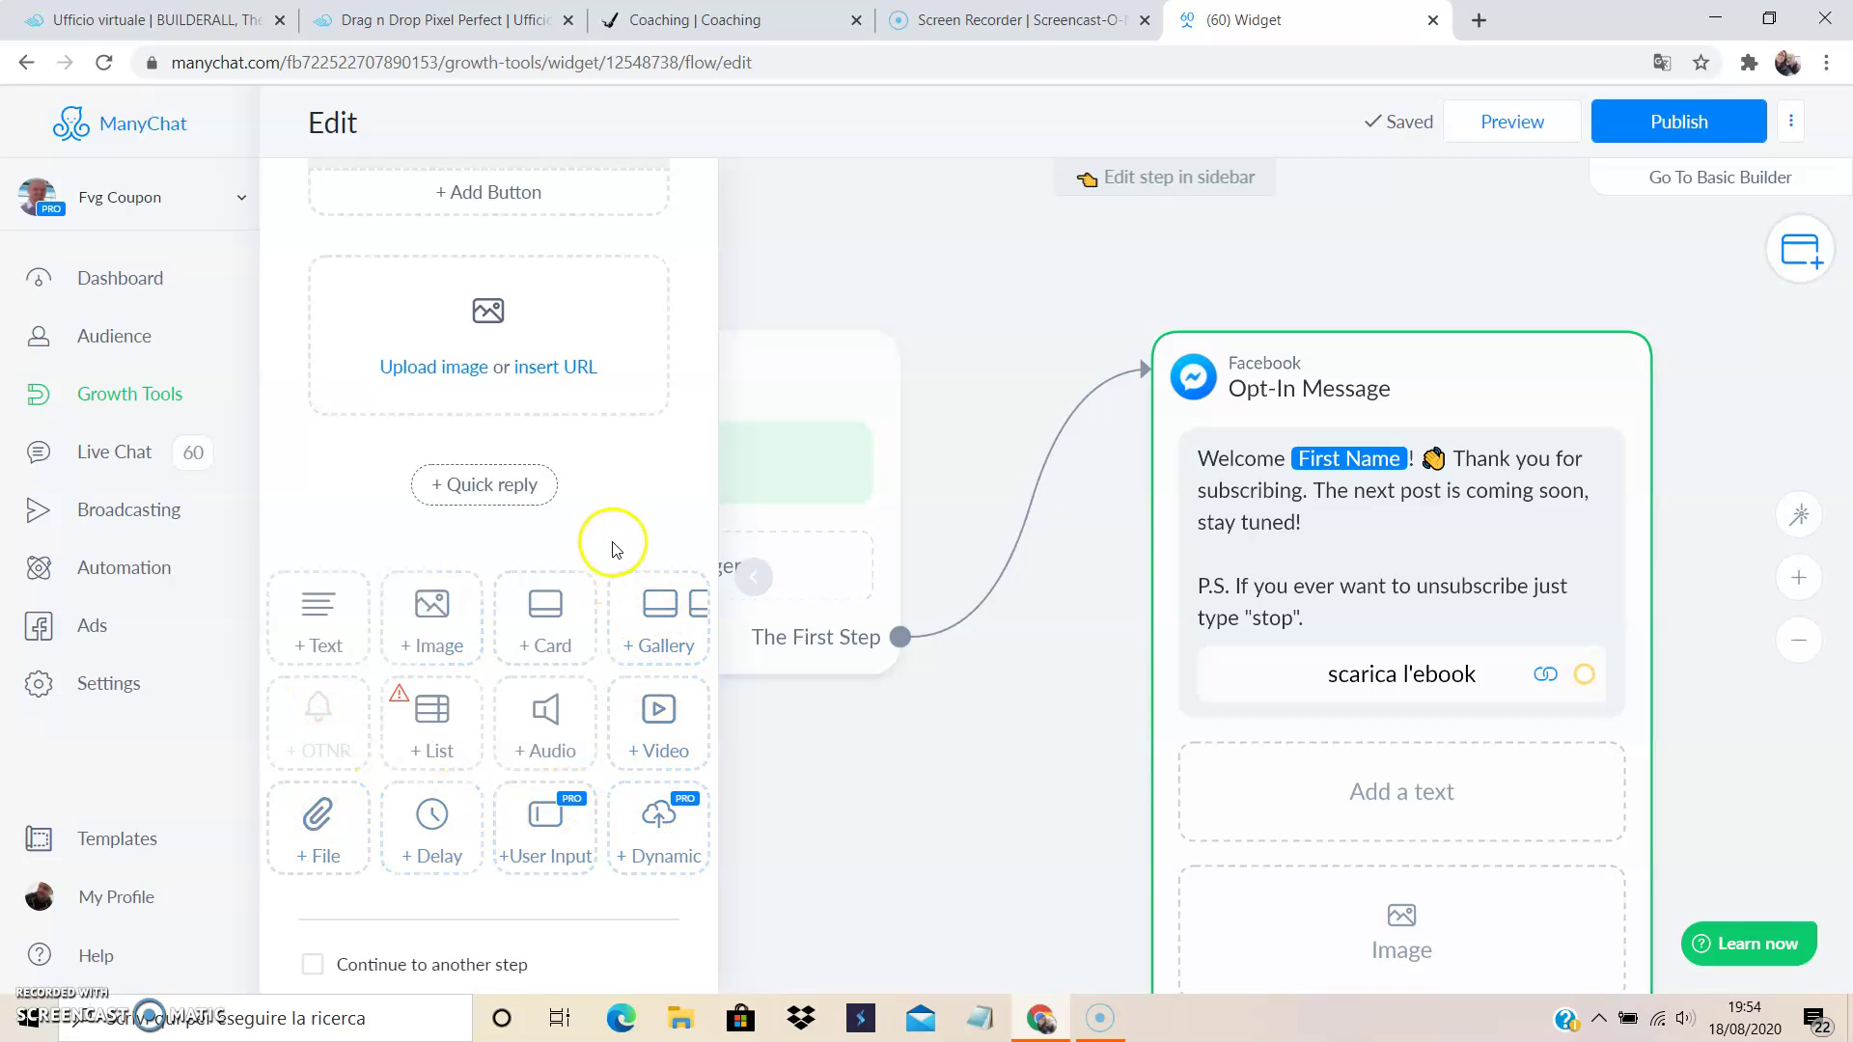
scroll(615, 550, "up", 6)
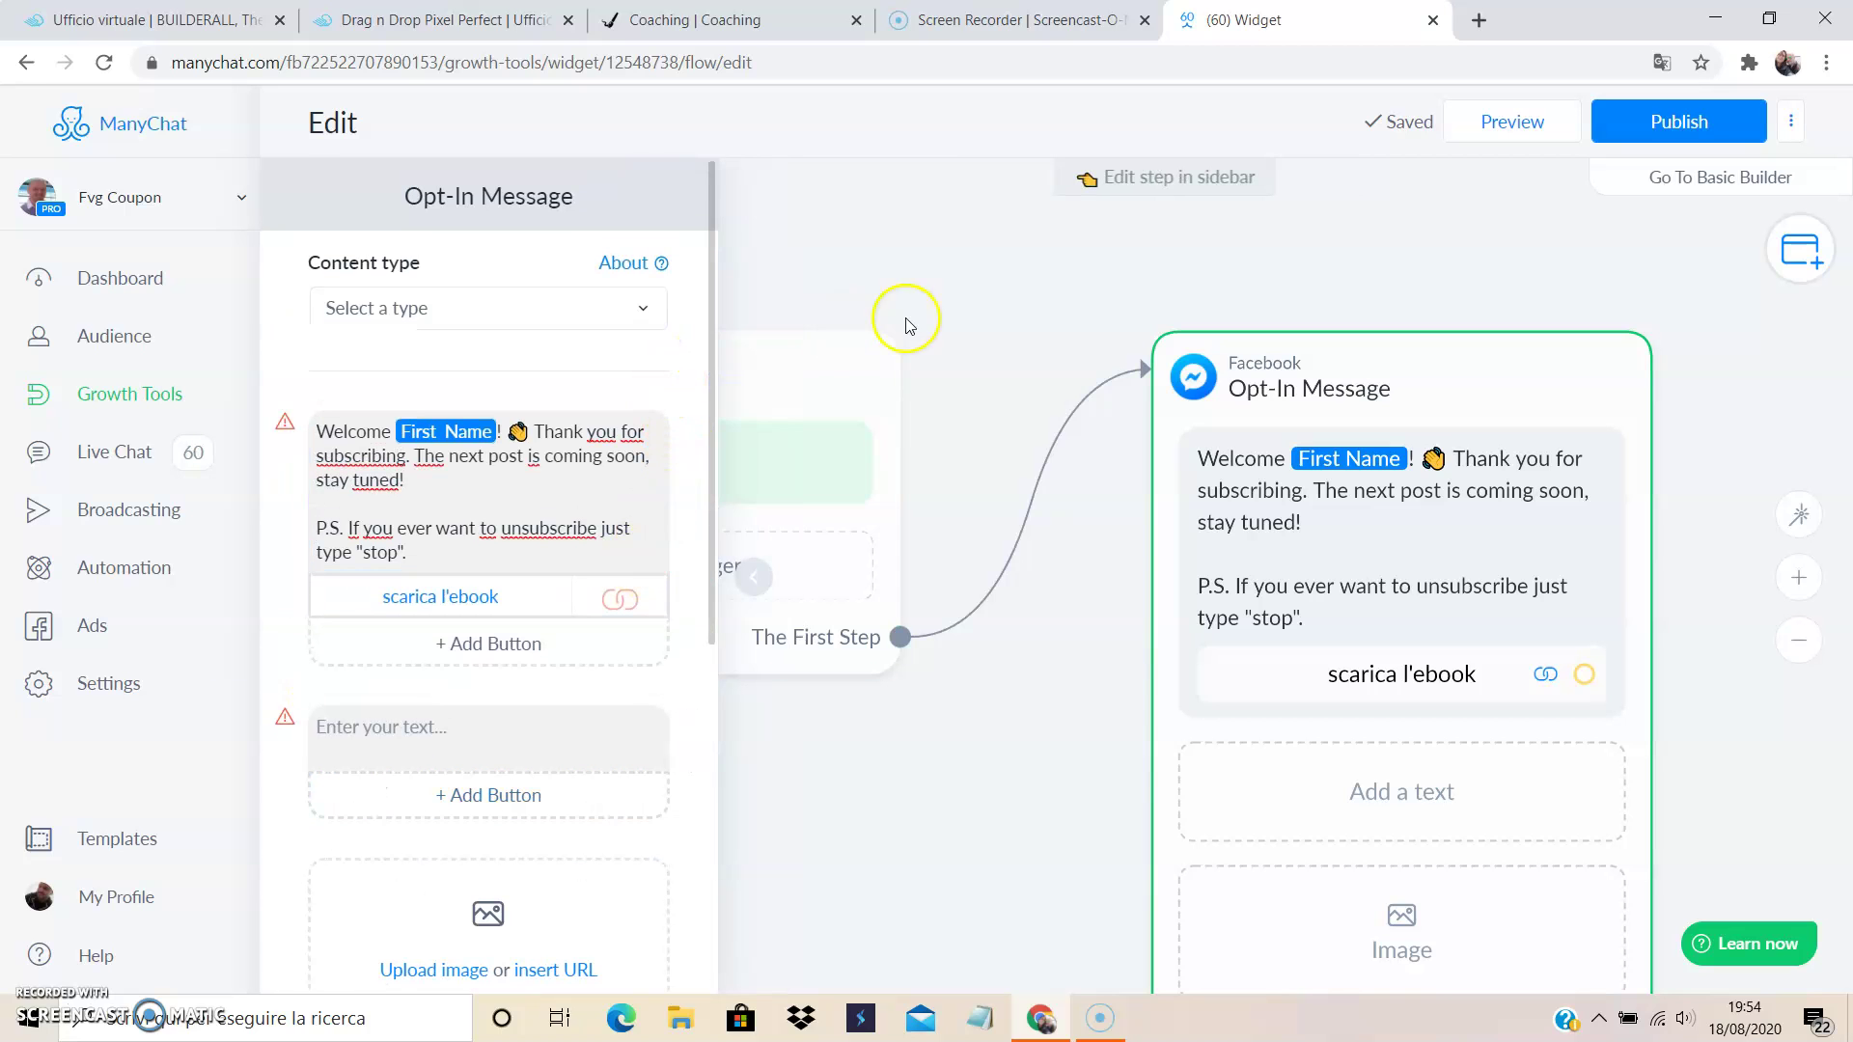
left_click(975, 311)
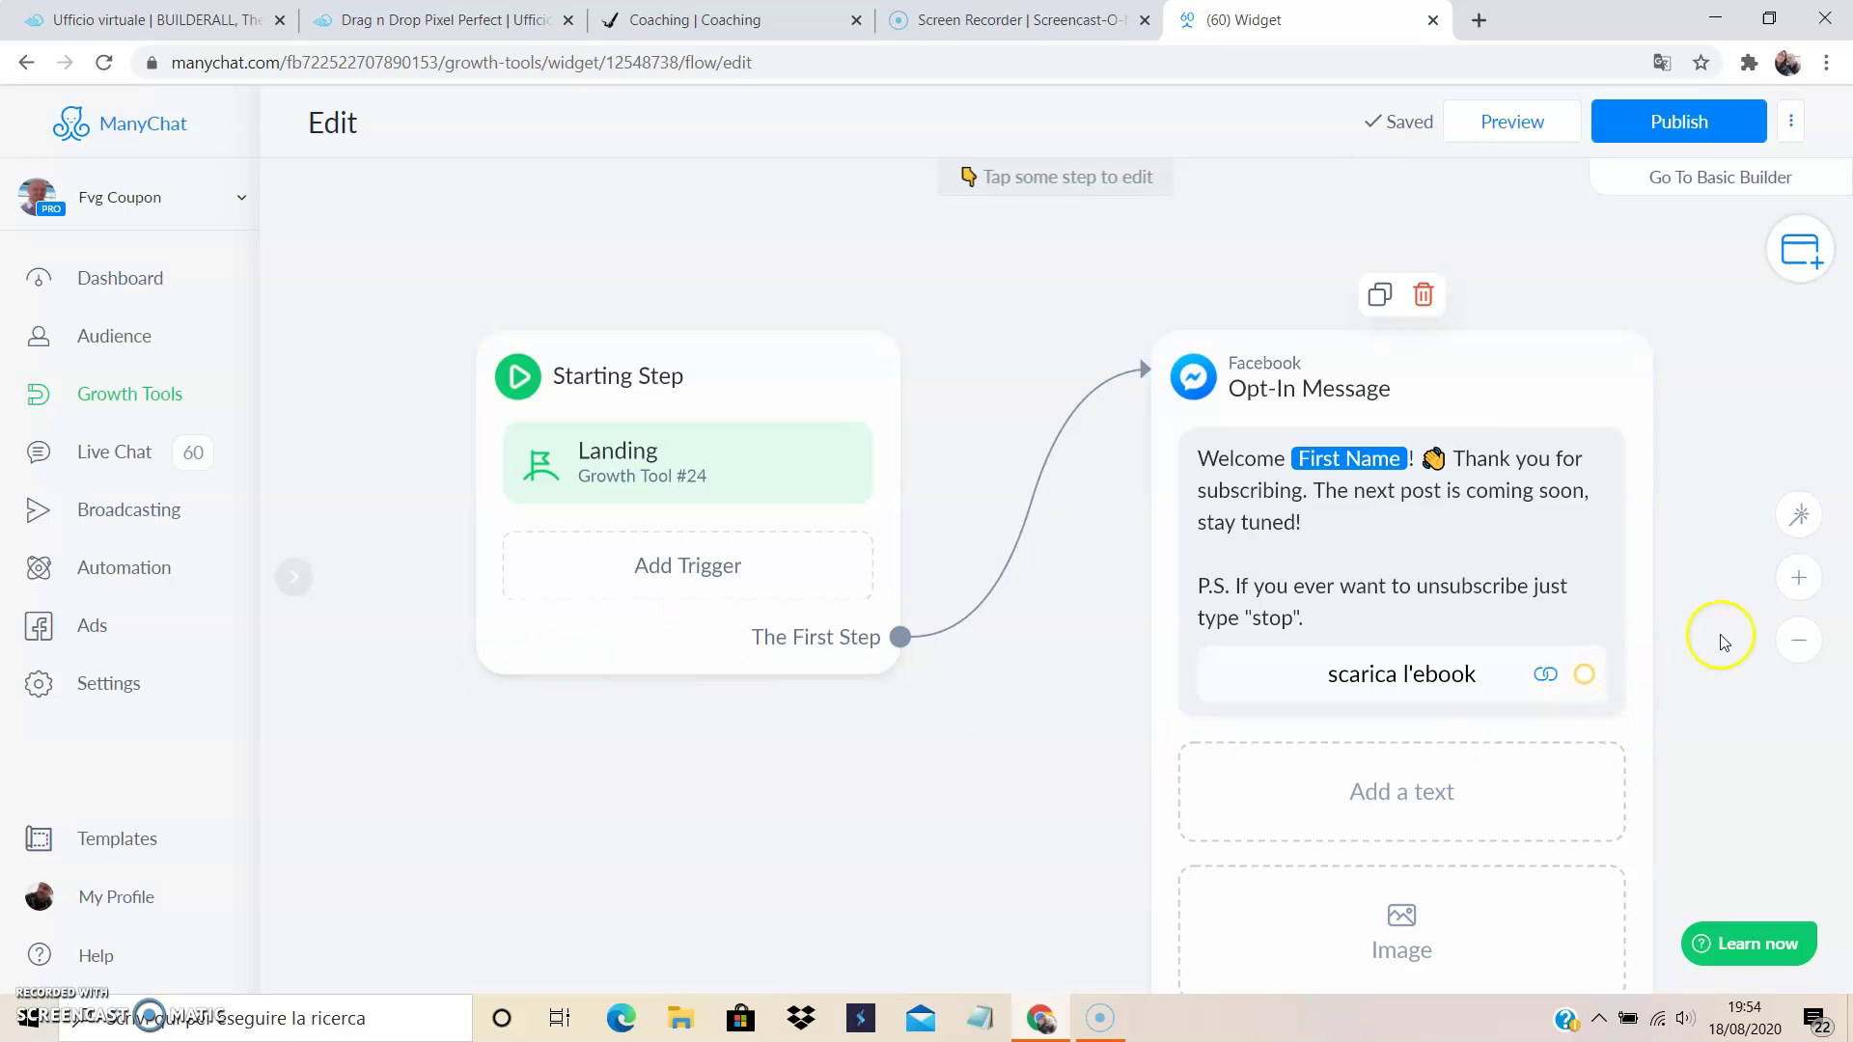
Add an Actions step to the flow canvas and open it for editing
left_click(1800, 254)
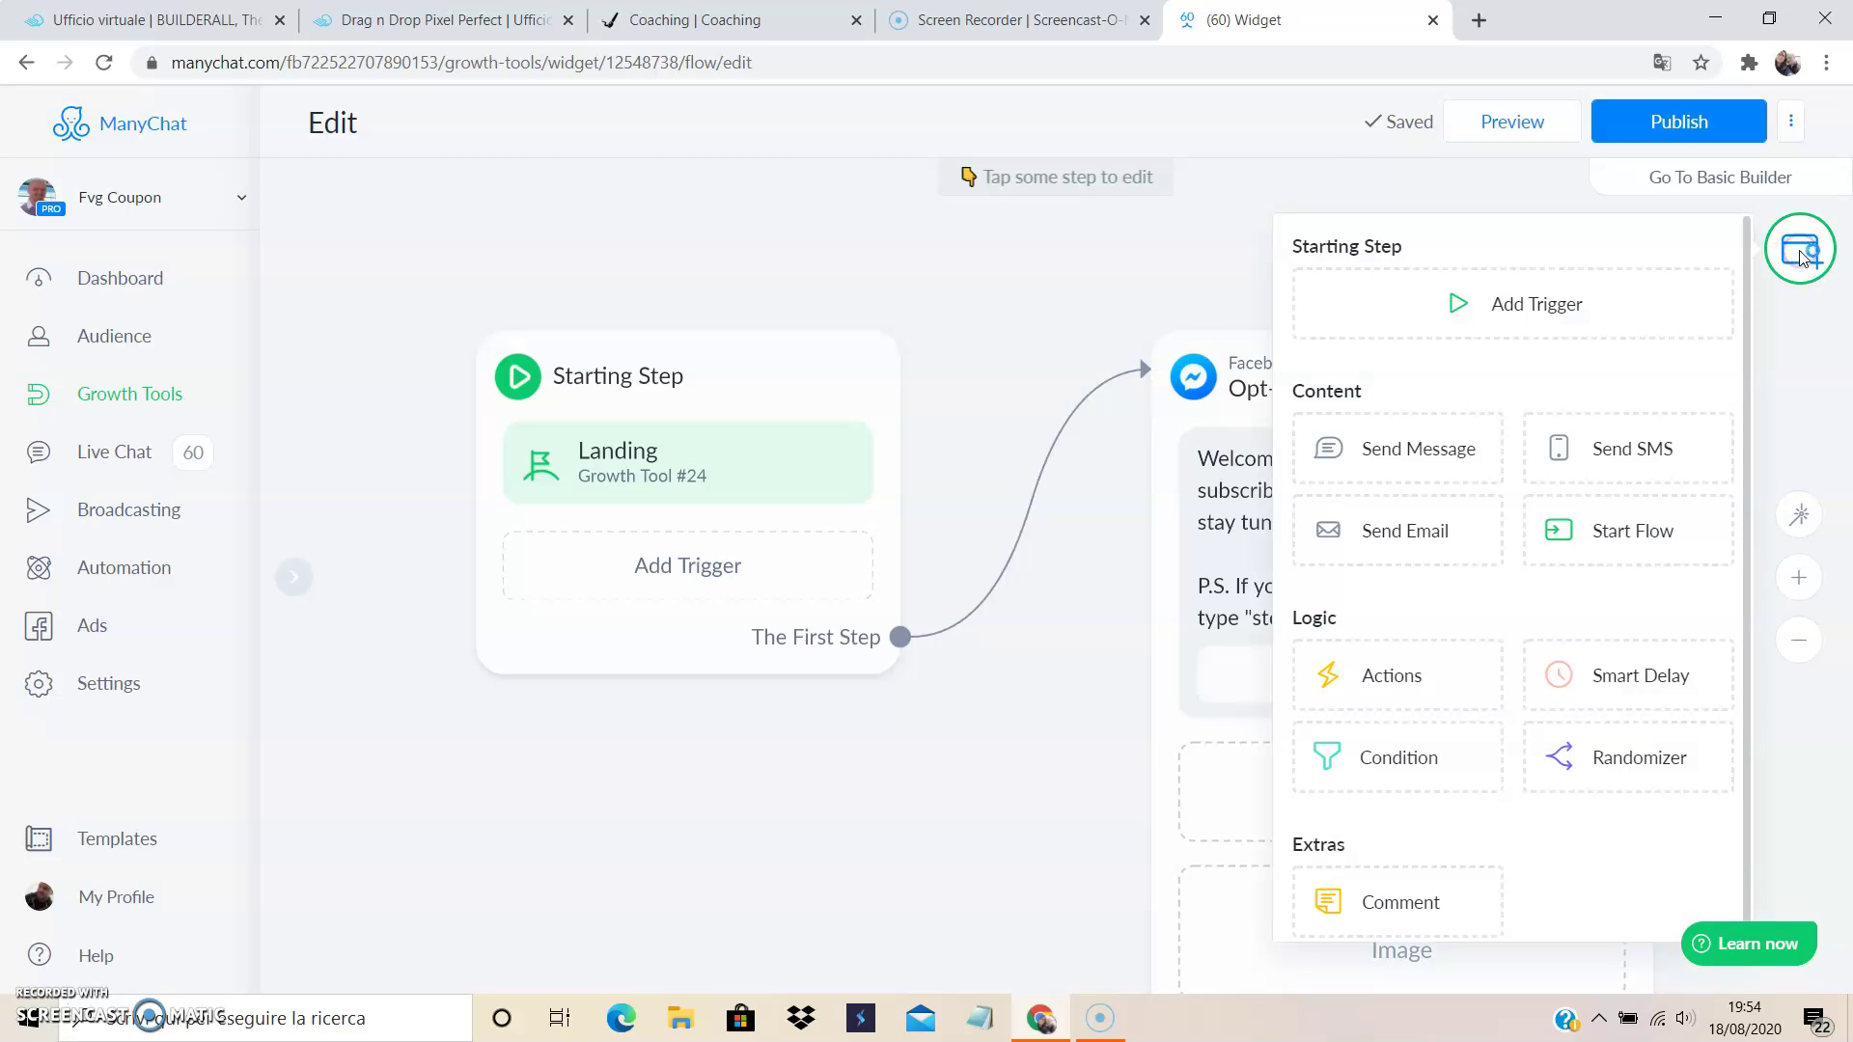
left_click(1398, 662)
left_click_drag(1233, 691, 712, 722)
left_click(715, 751)
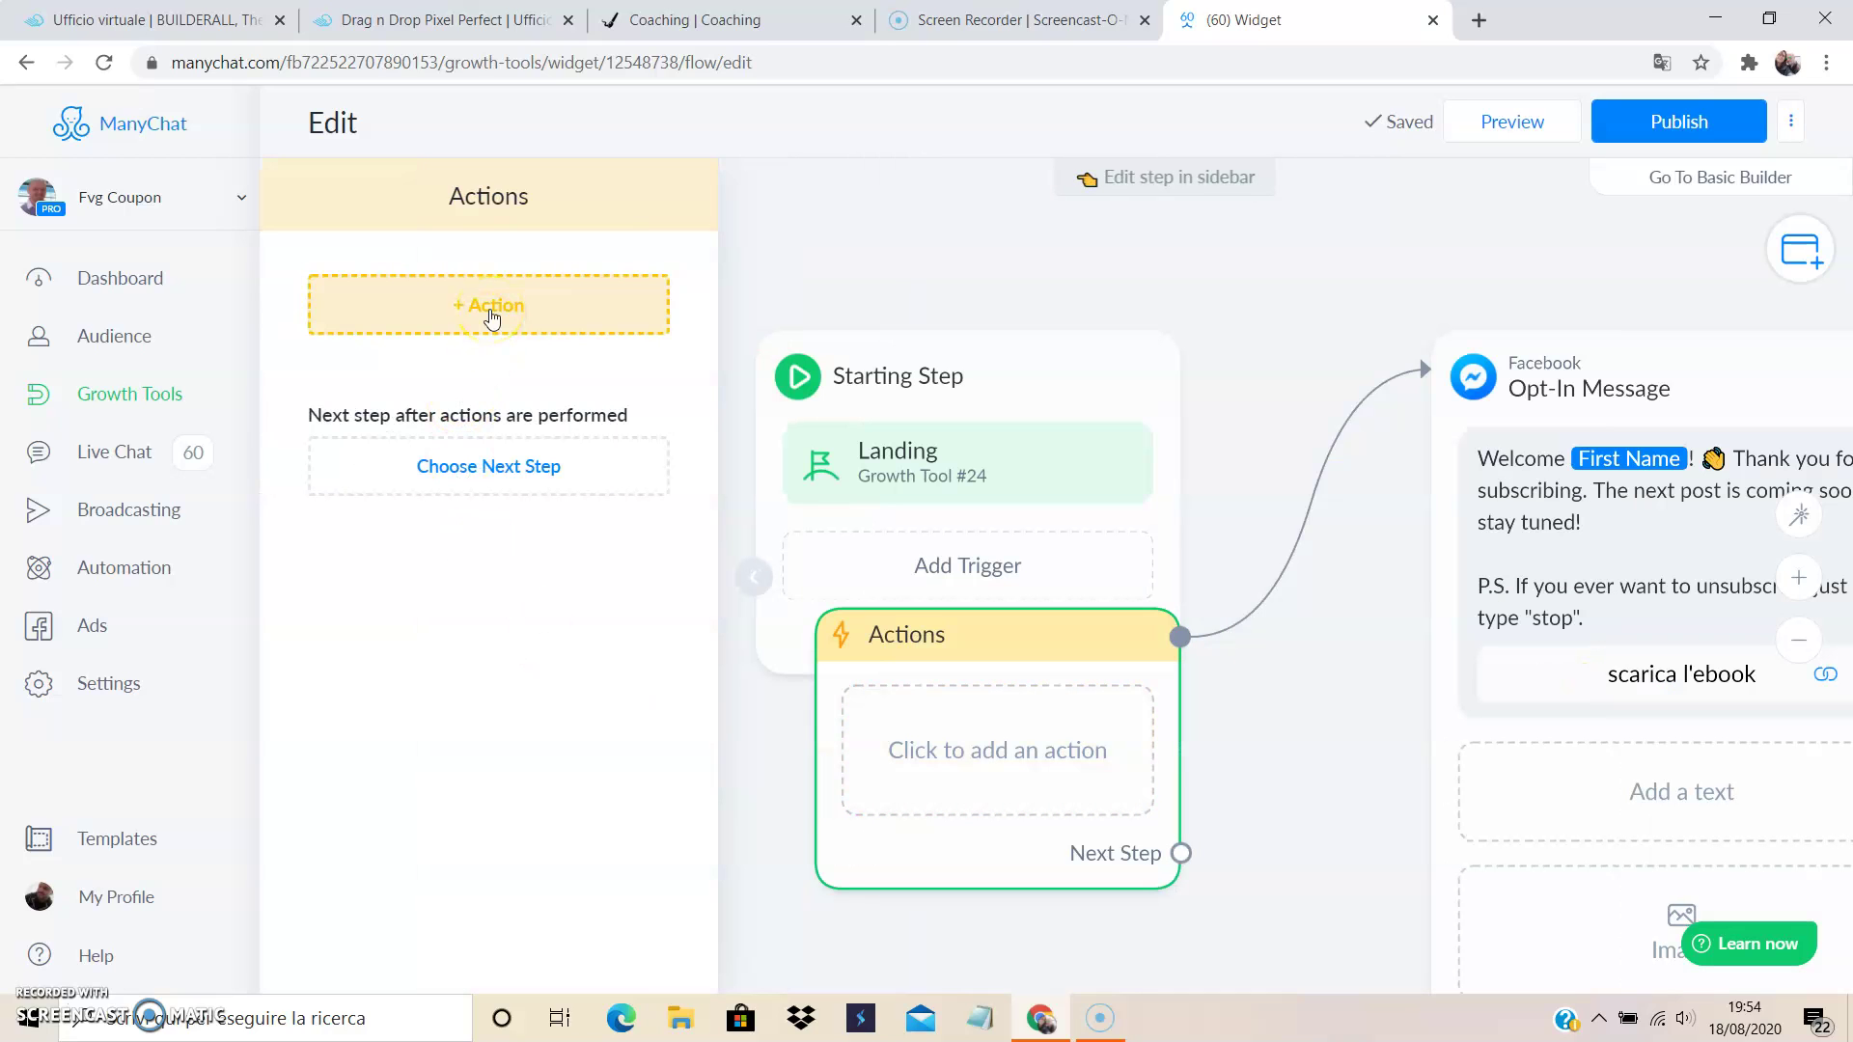
Add a Subscribe to Sequence action to the Actions step using the "BBI - Follow Up" sequence
left_click(492, 309)
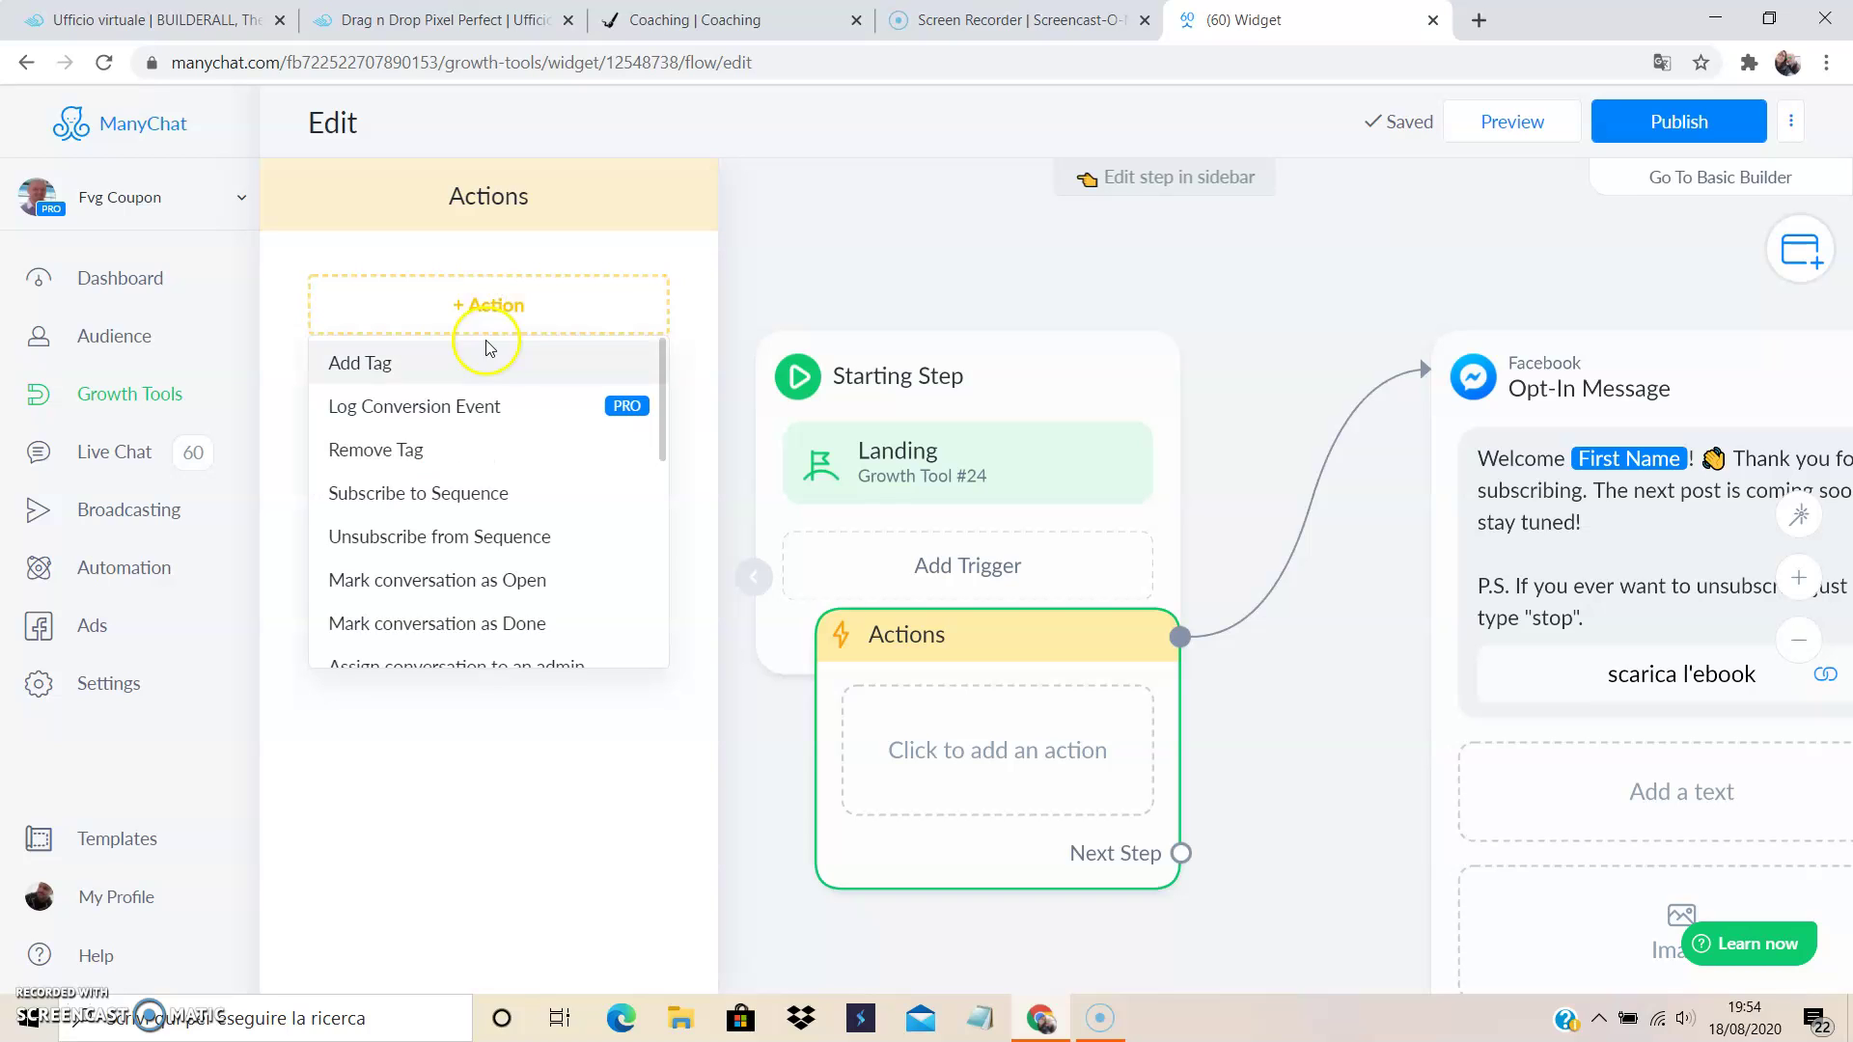
left_click(471, 497)
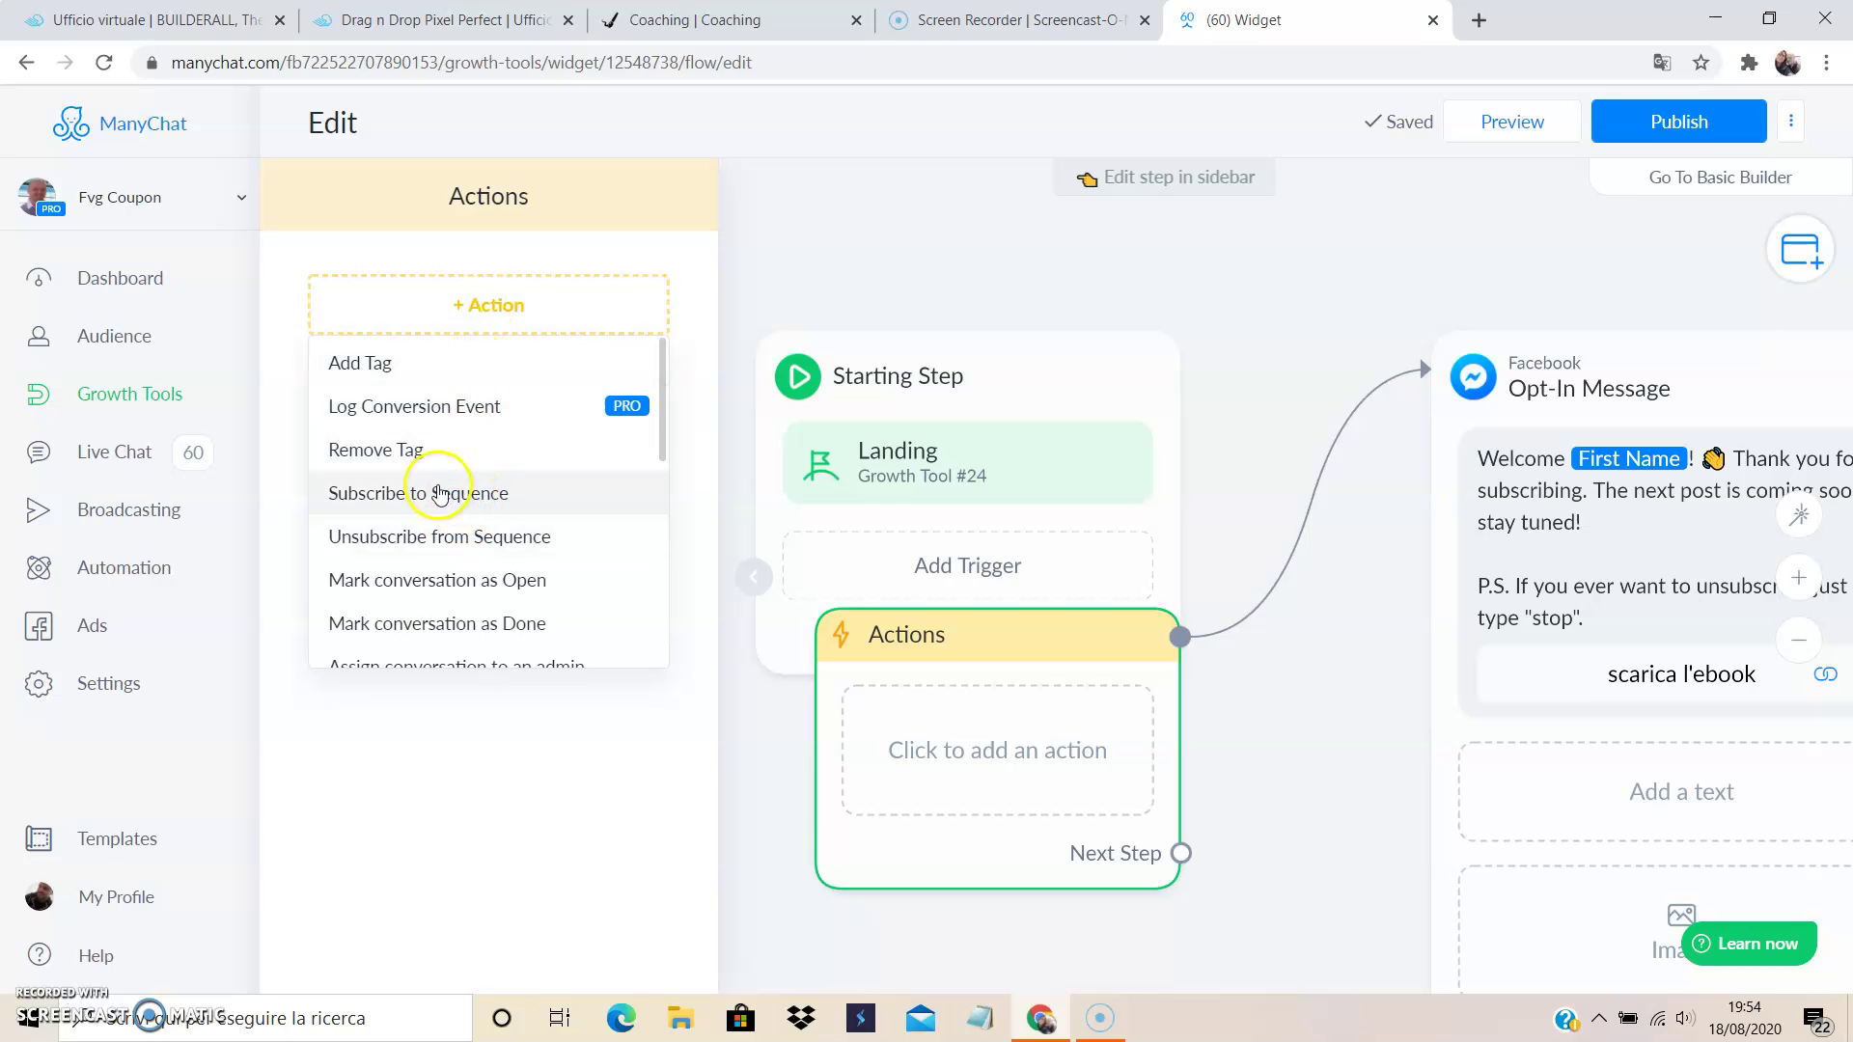
left_click(470, 495)
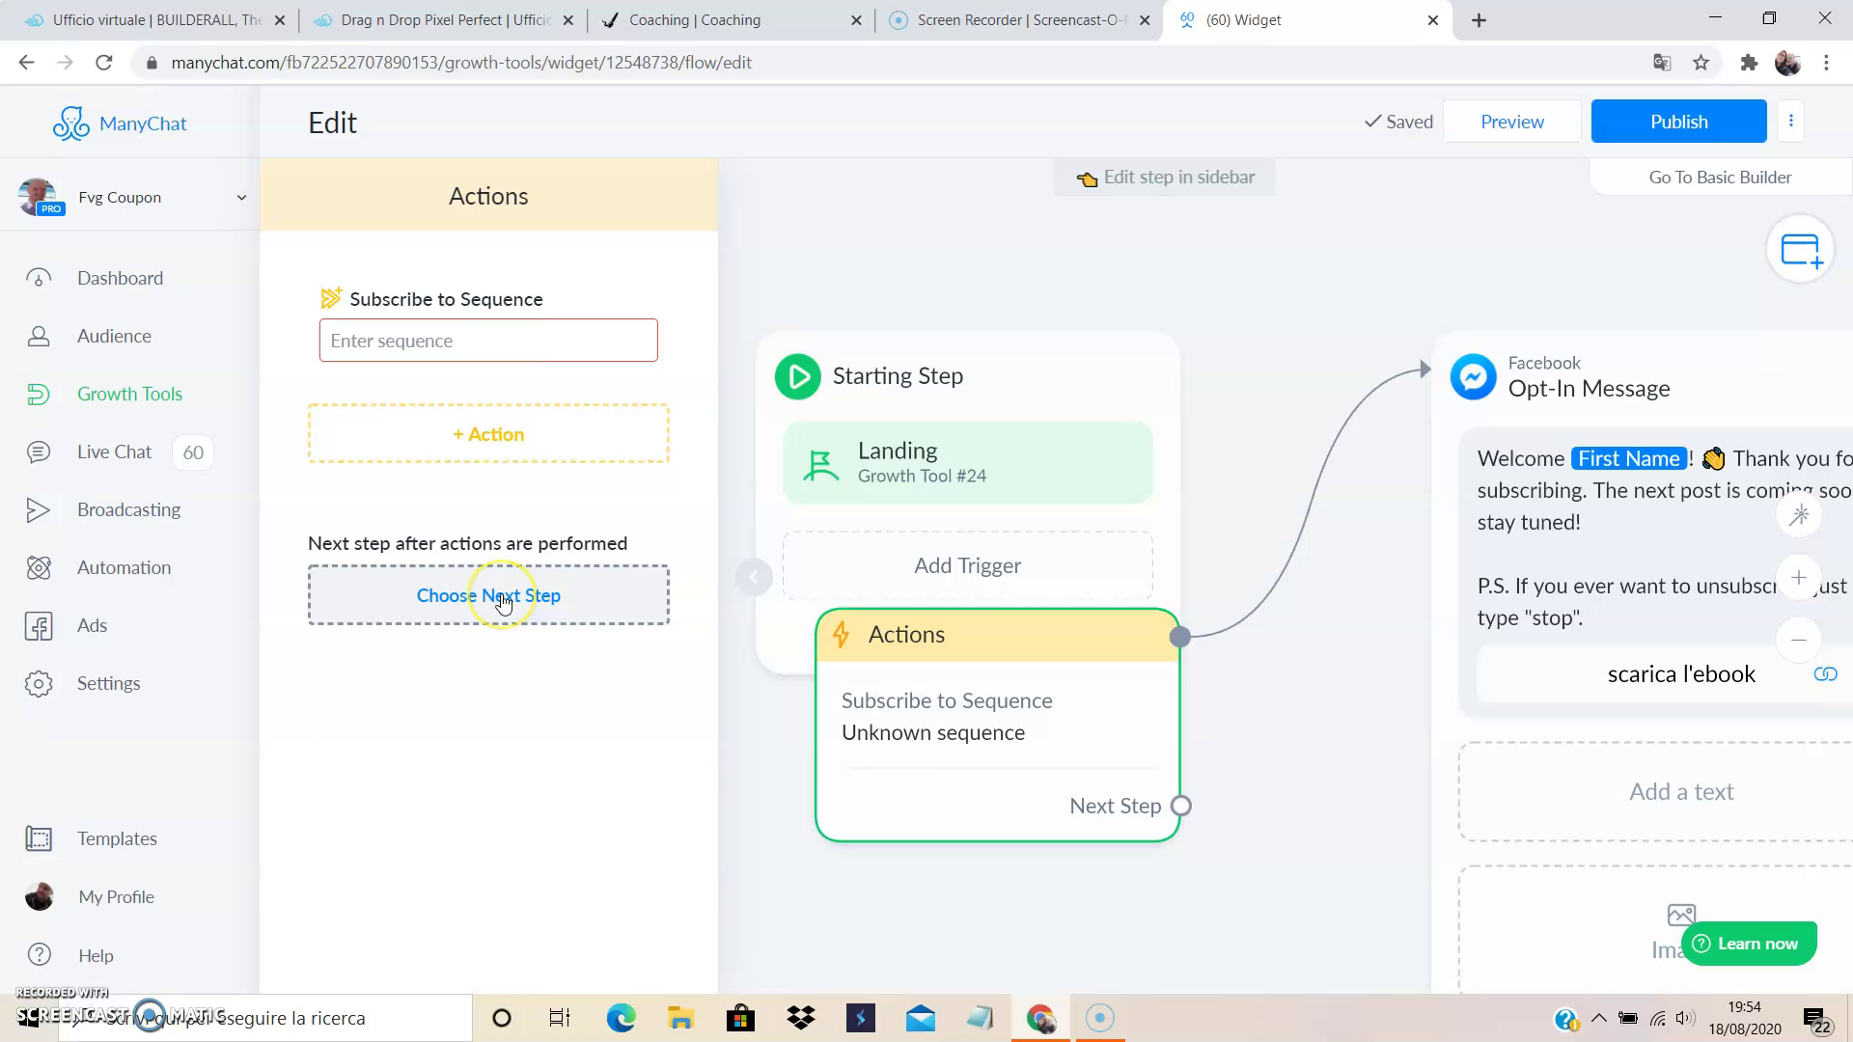
left_click(495, 342)
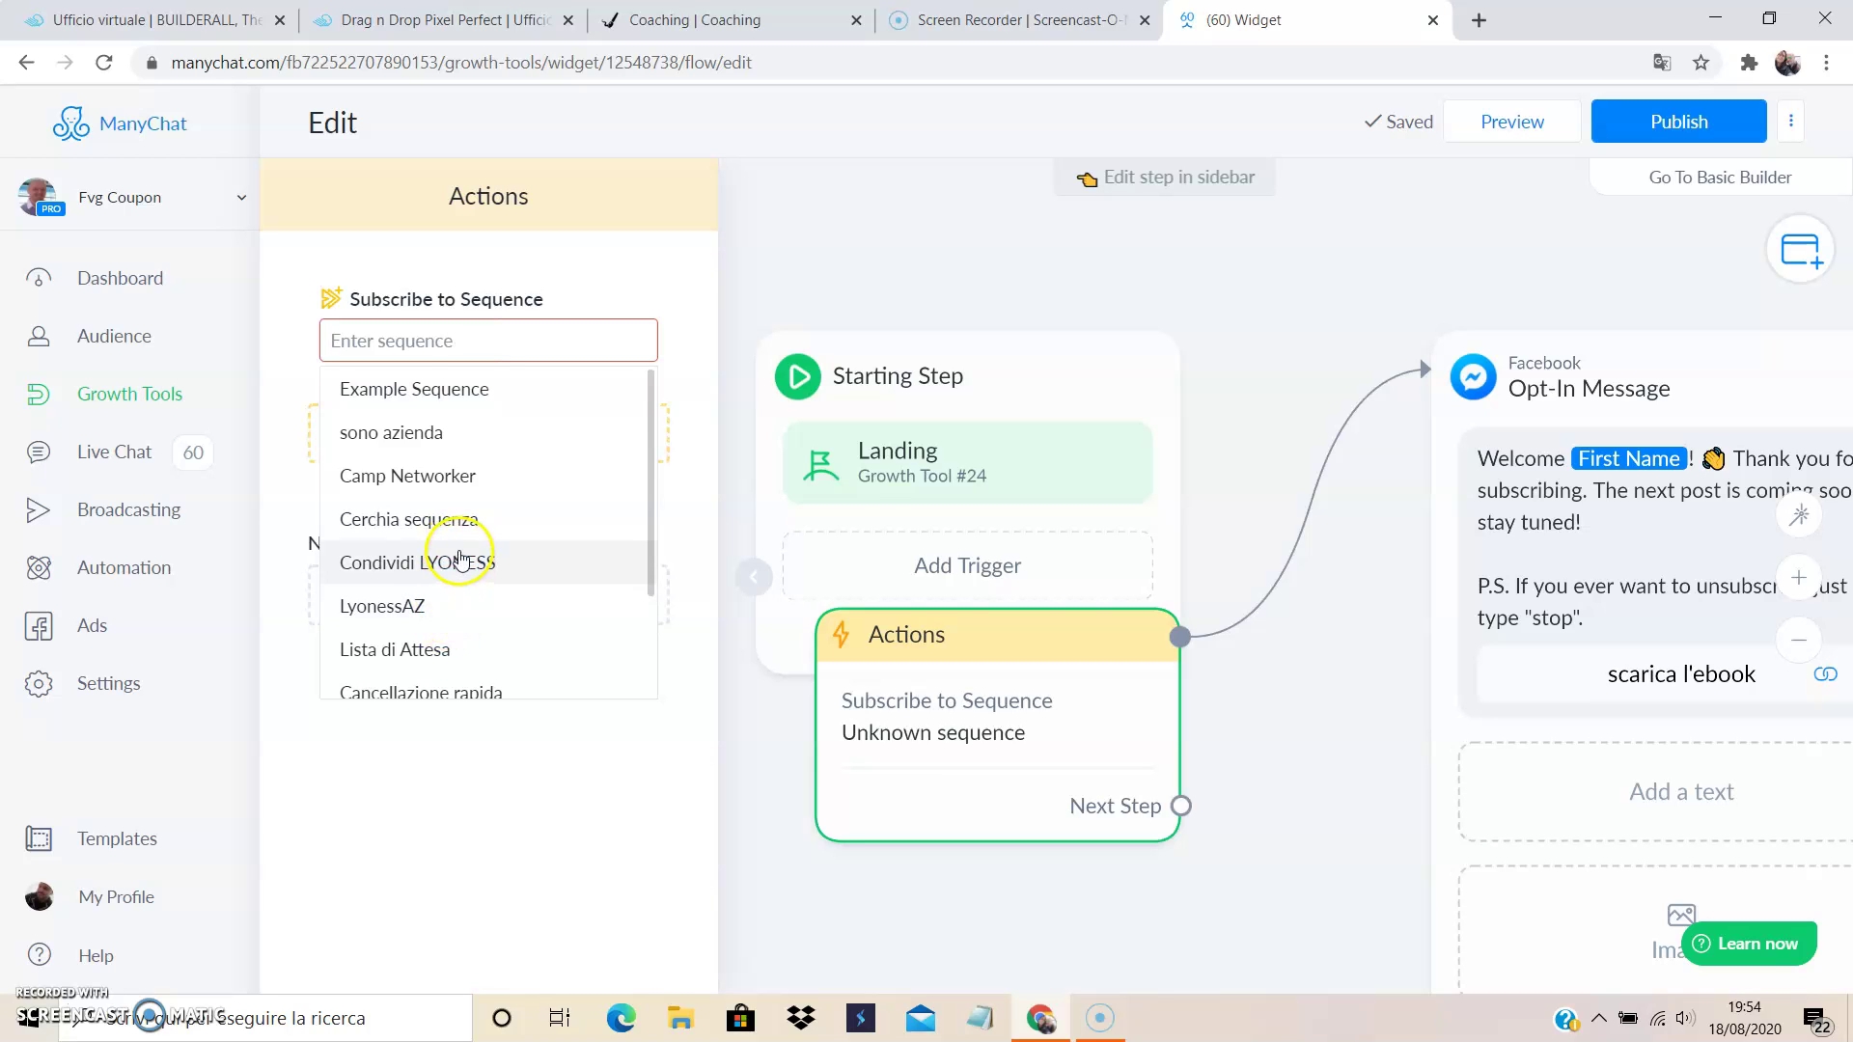
scroll(461, 558, "down", 2)
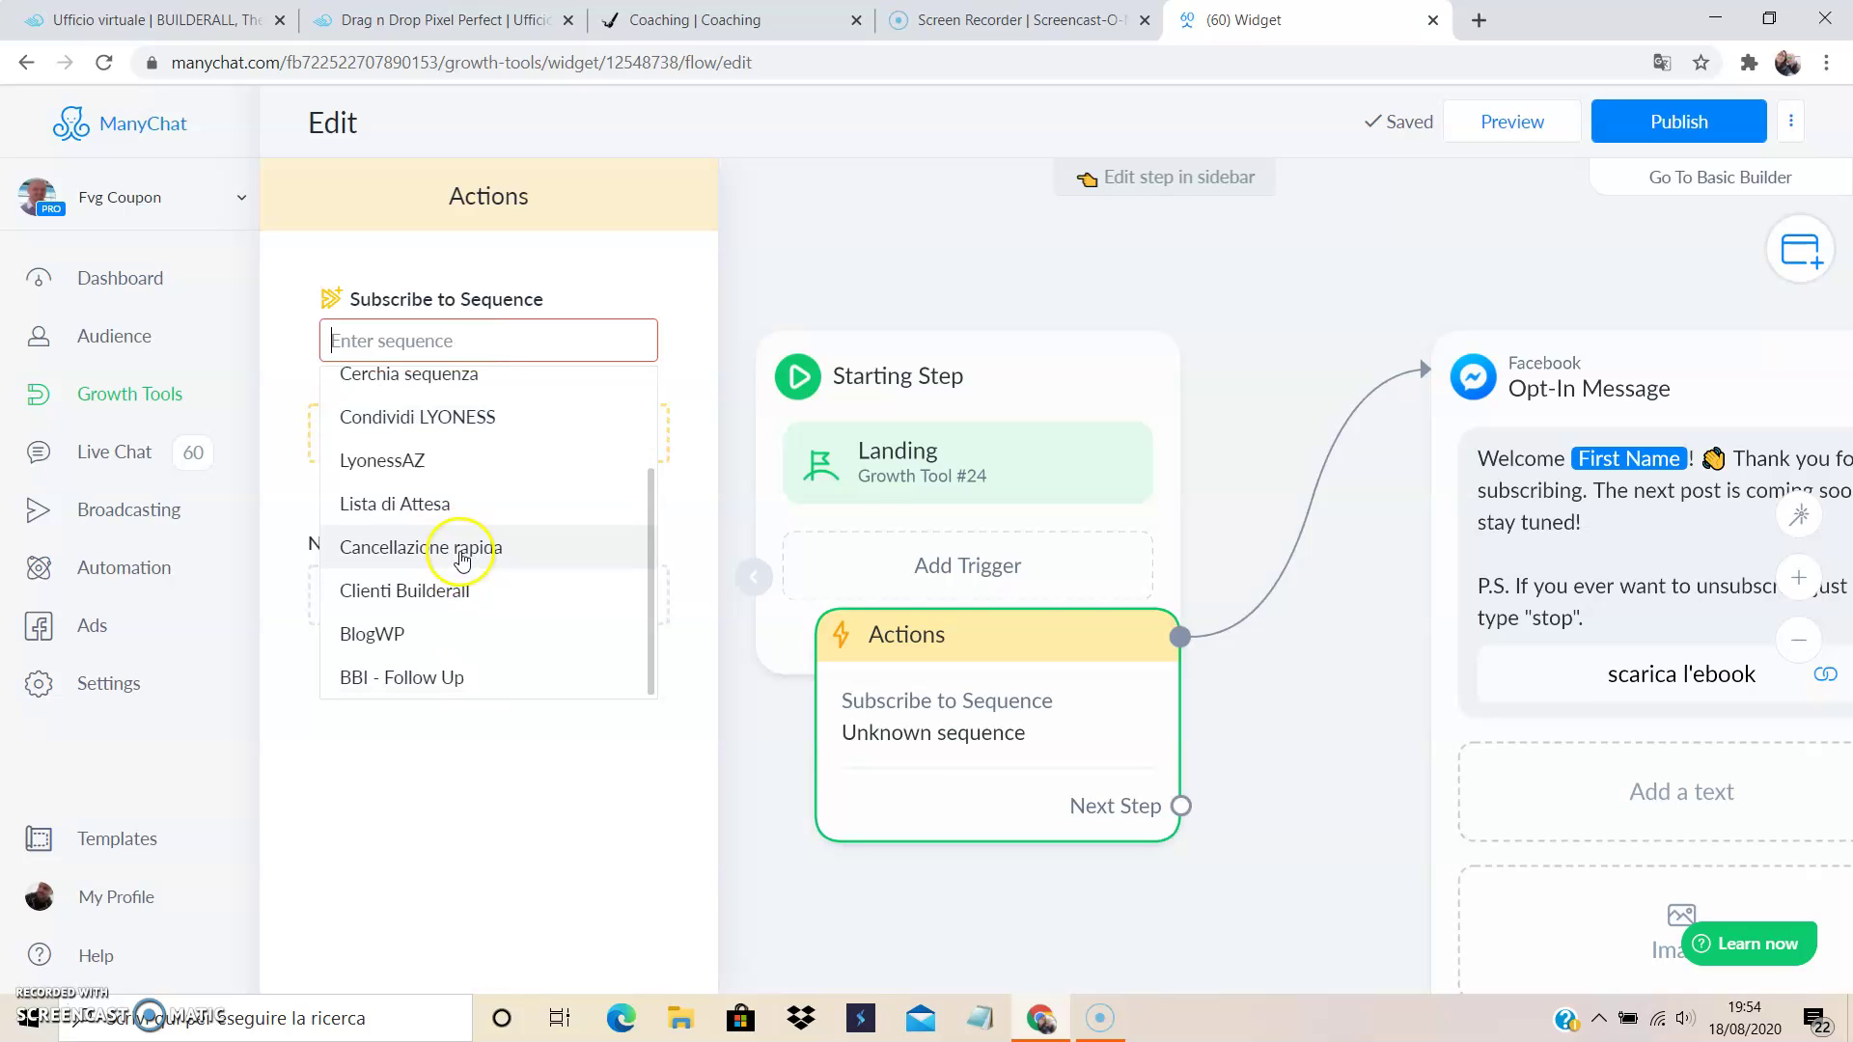
left_click(452, 681)
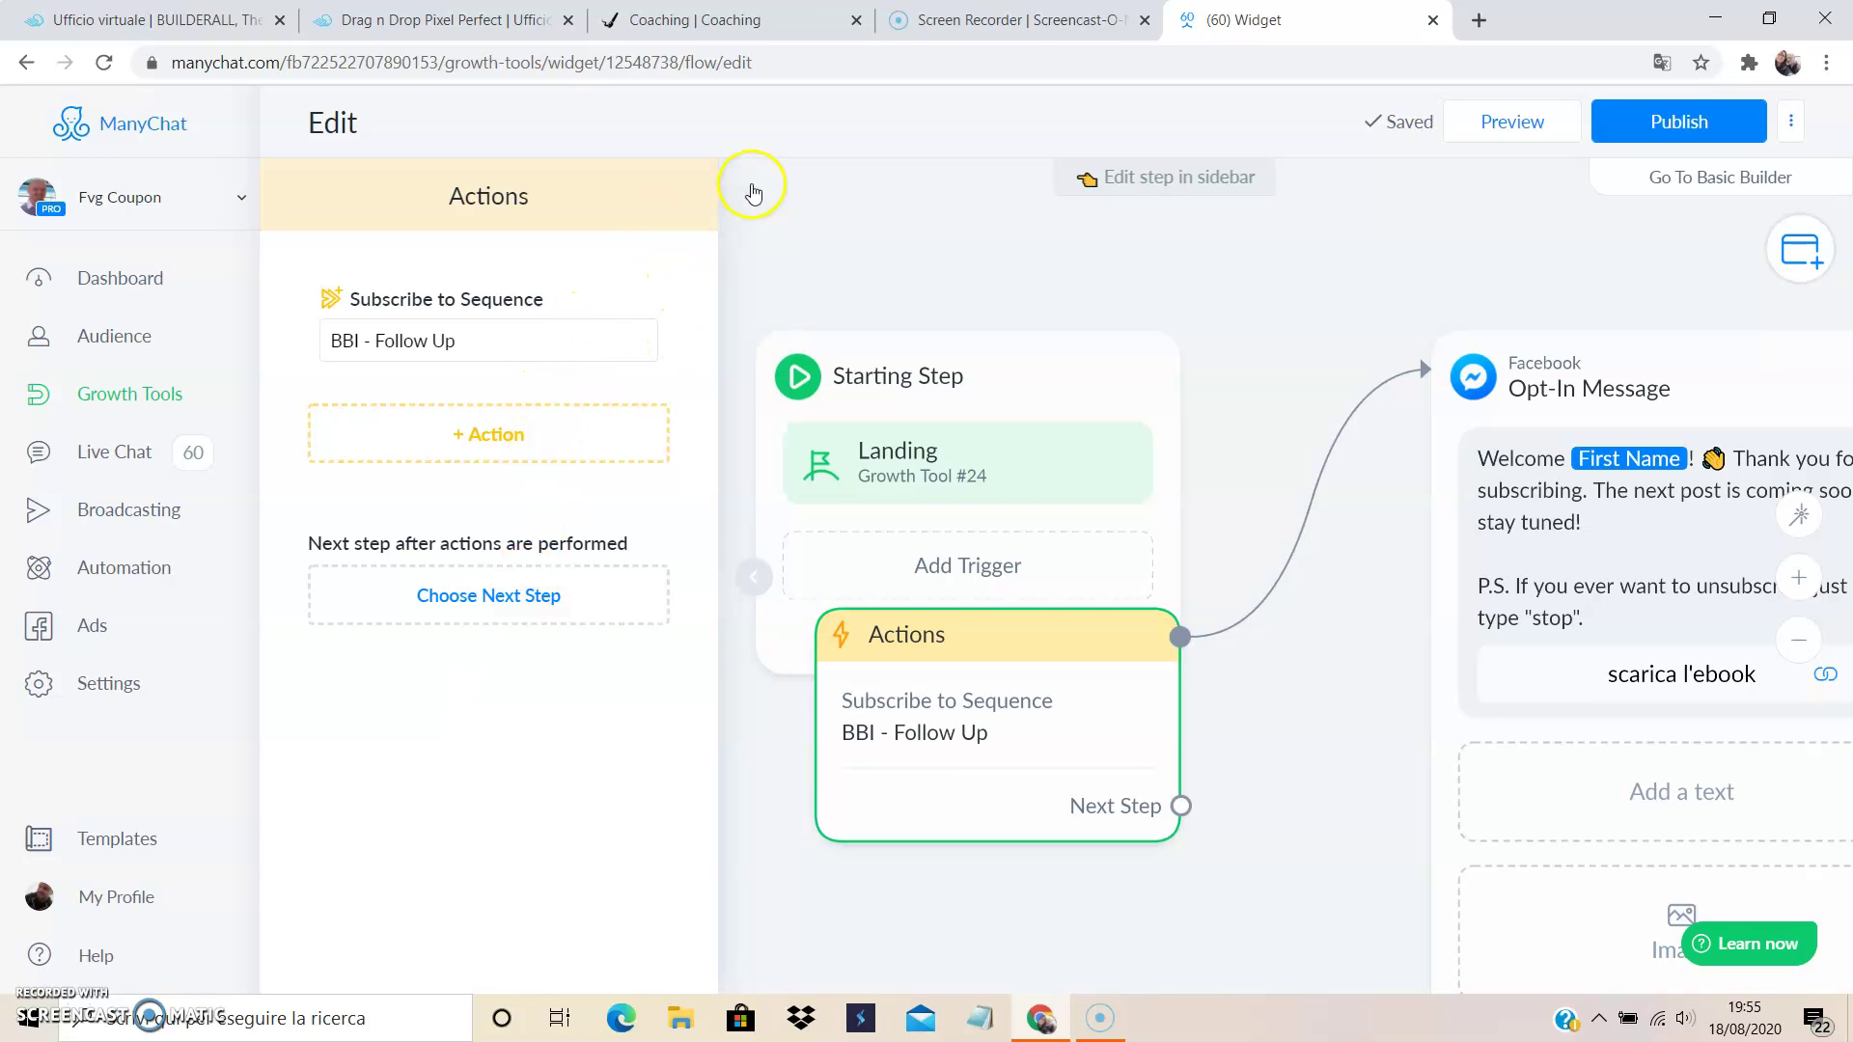
Move the Actions block into the free space below the Starting Step
left_click(886, 186)
left_click_drag(1161, 402, 964, 247)
left_click_drag(682, 517, 784, 671)
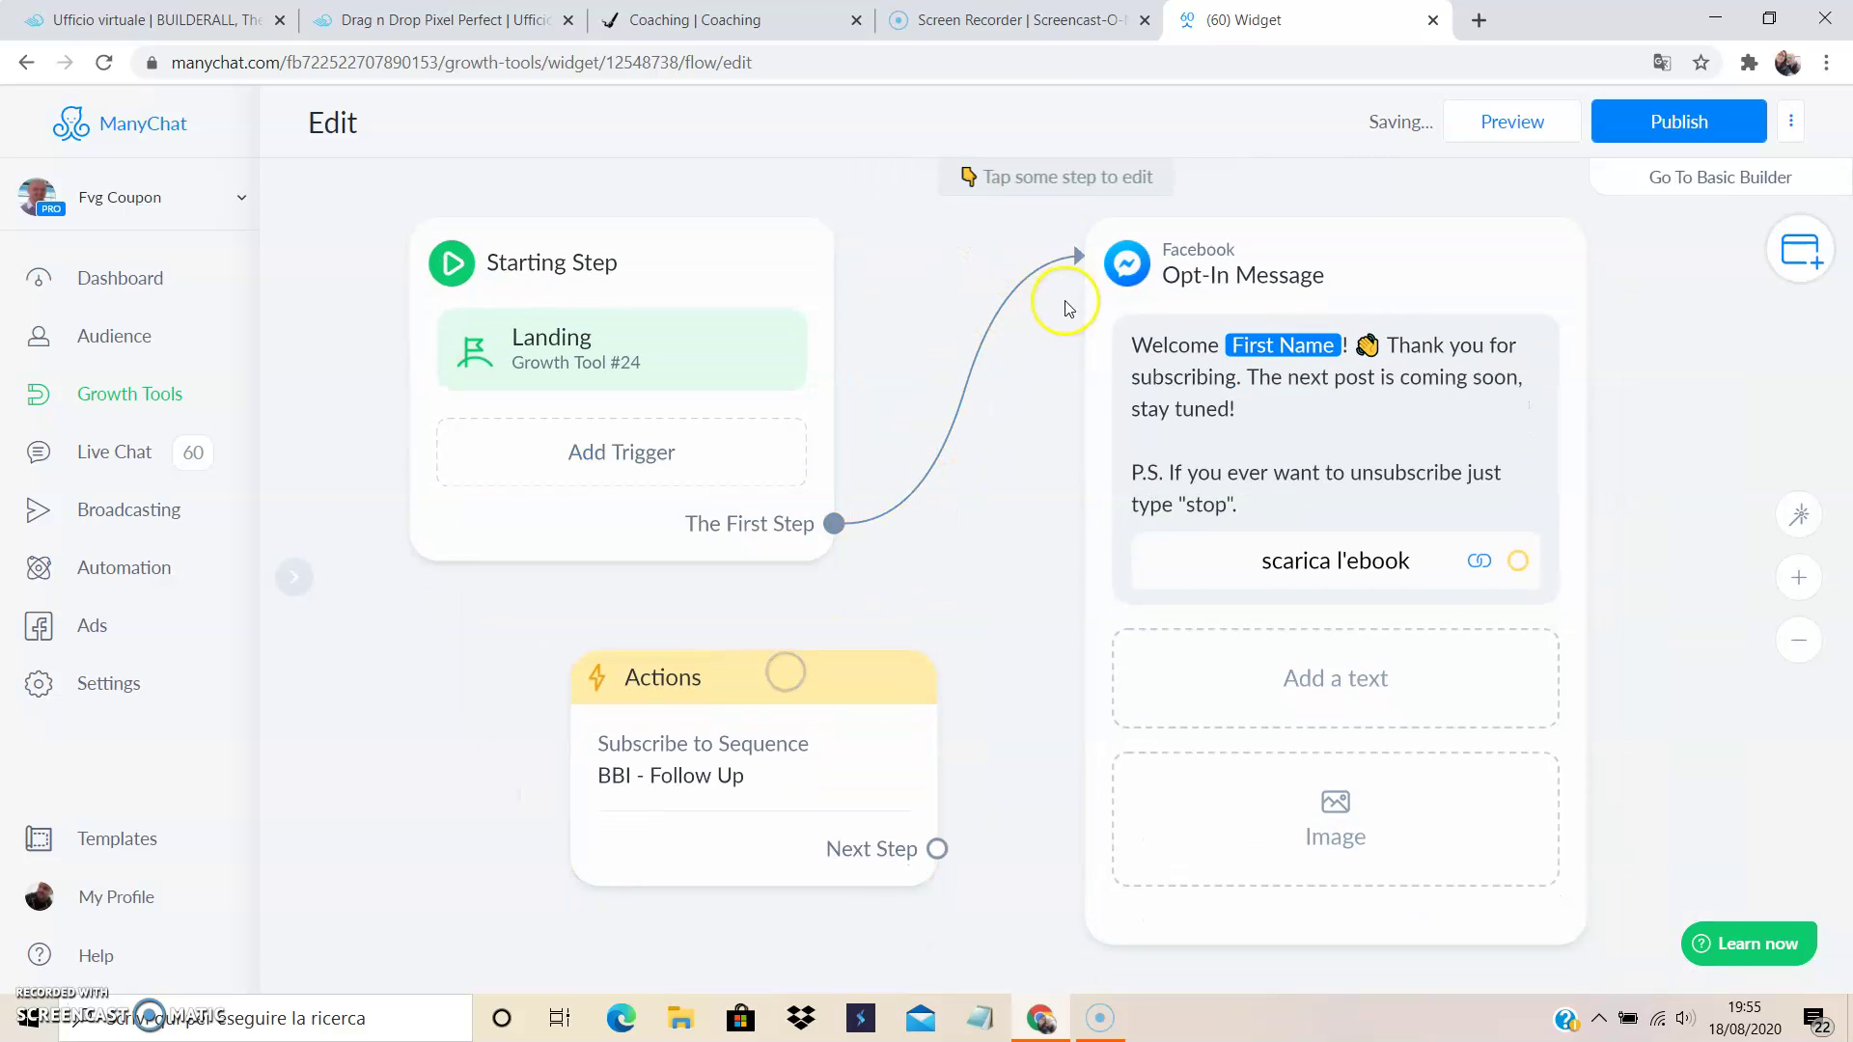
Reroute the flow so the Starting Step leads to the Actions block and its next step leads to the Opt-In Message
mouse_move(1076, 258)
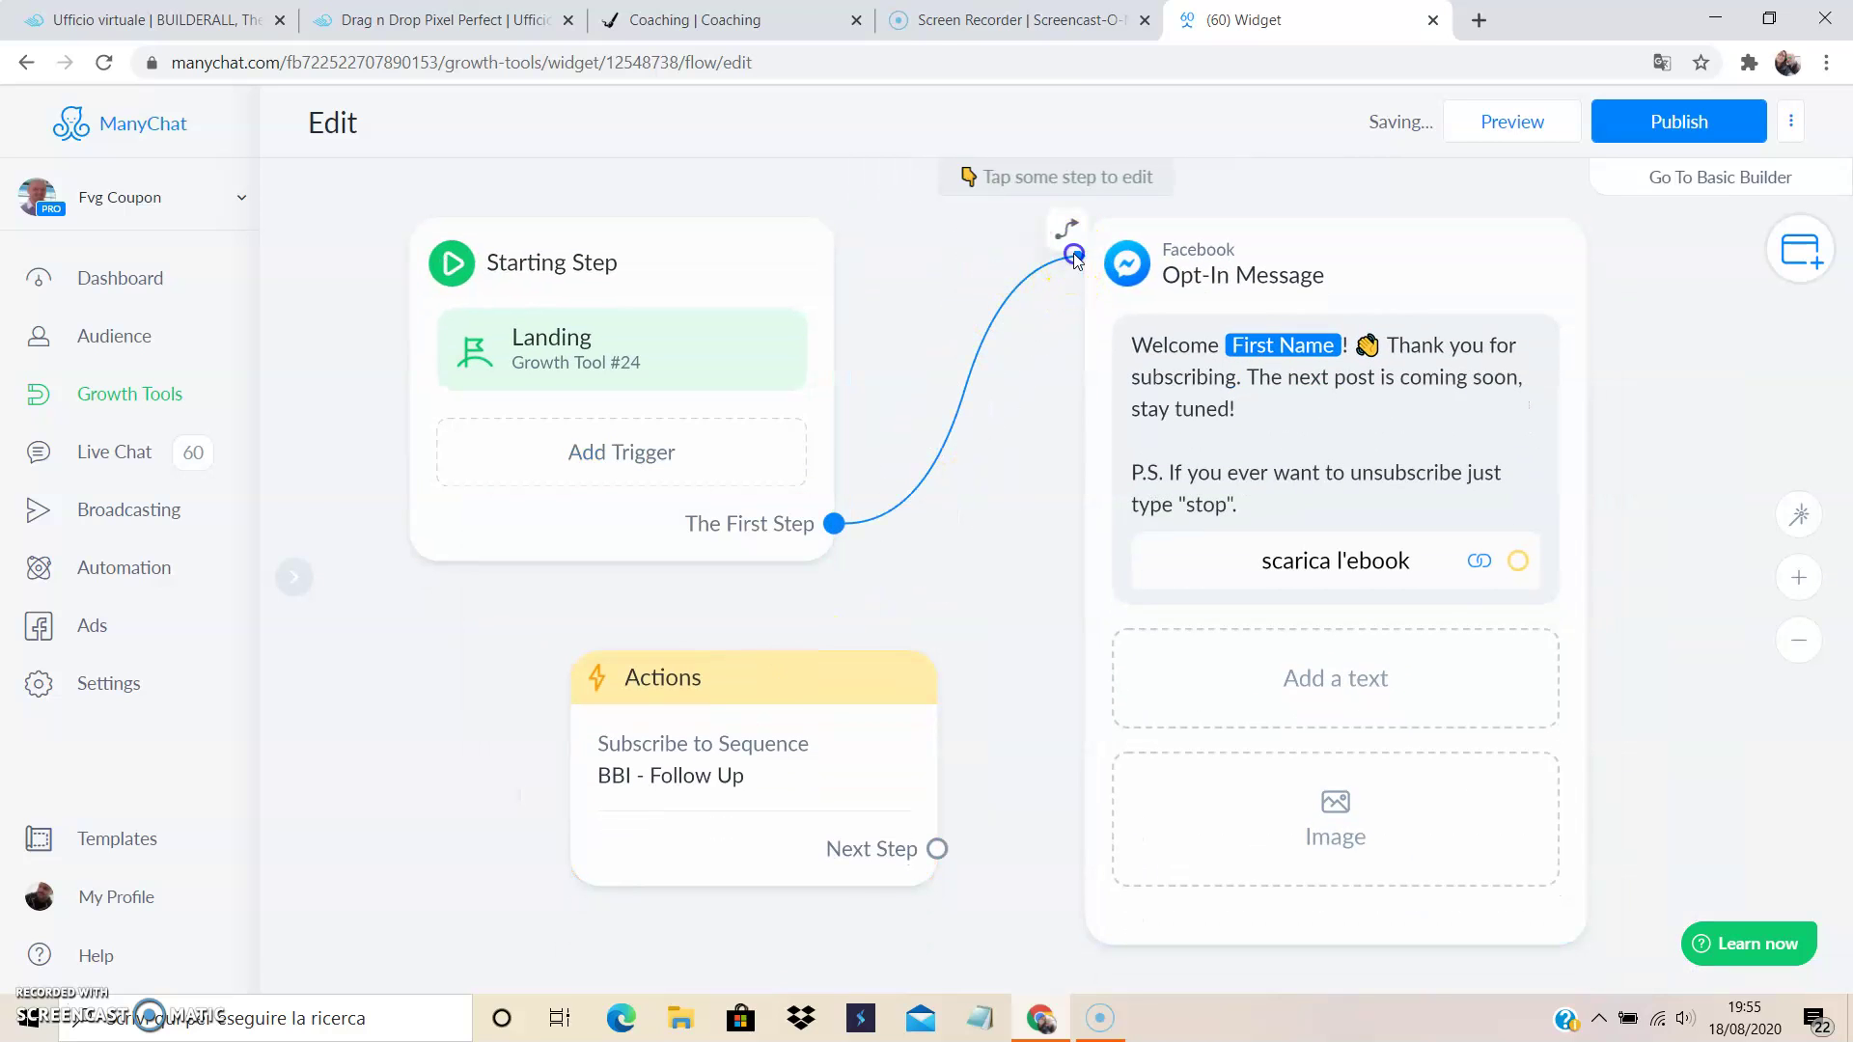
left_click(835, 524)
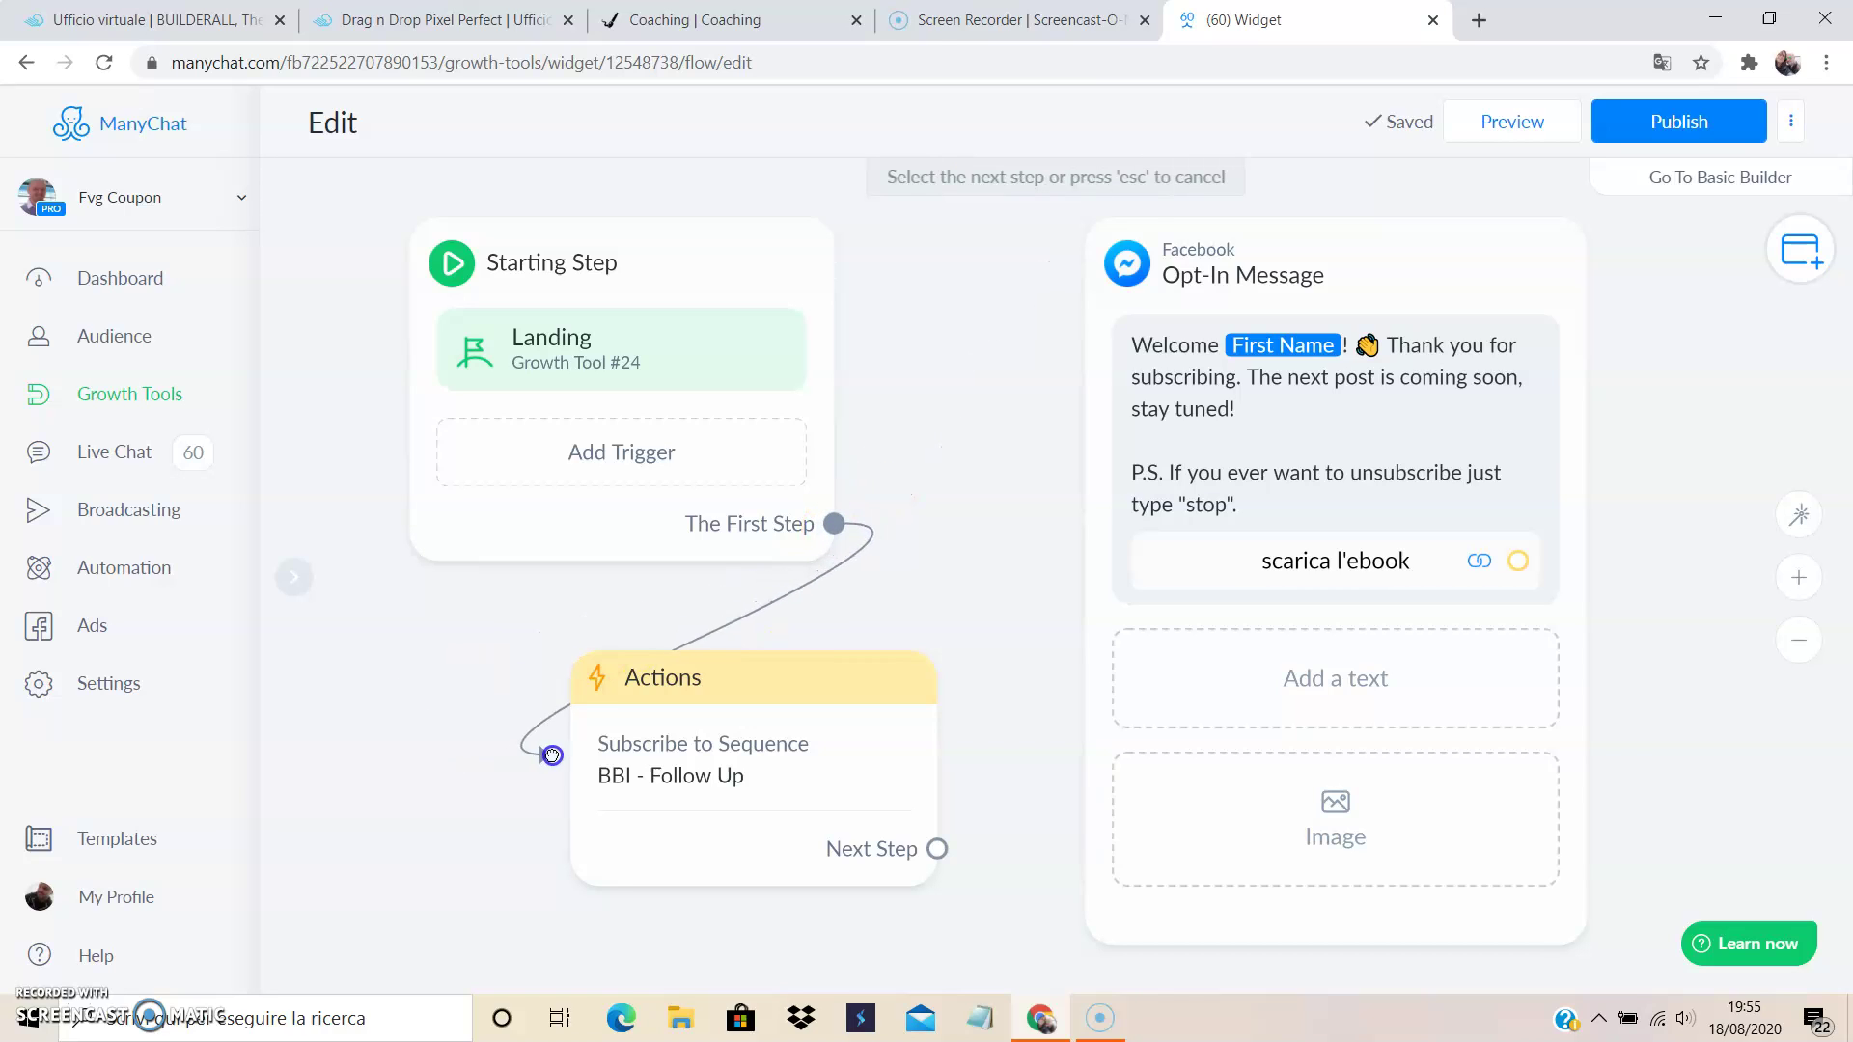
left_click(584, 753)
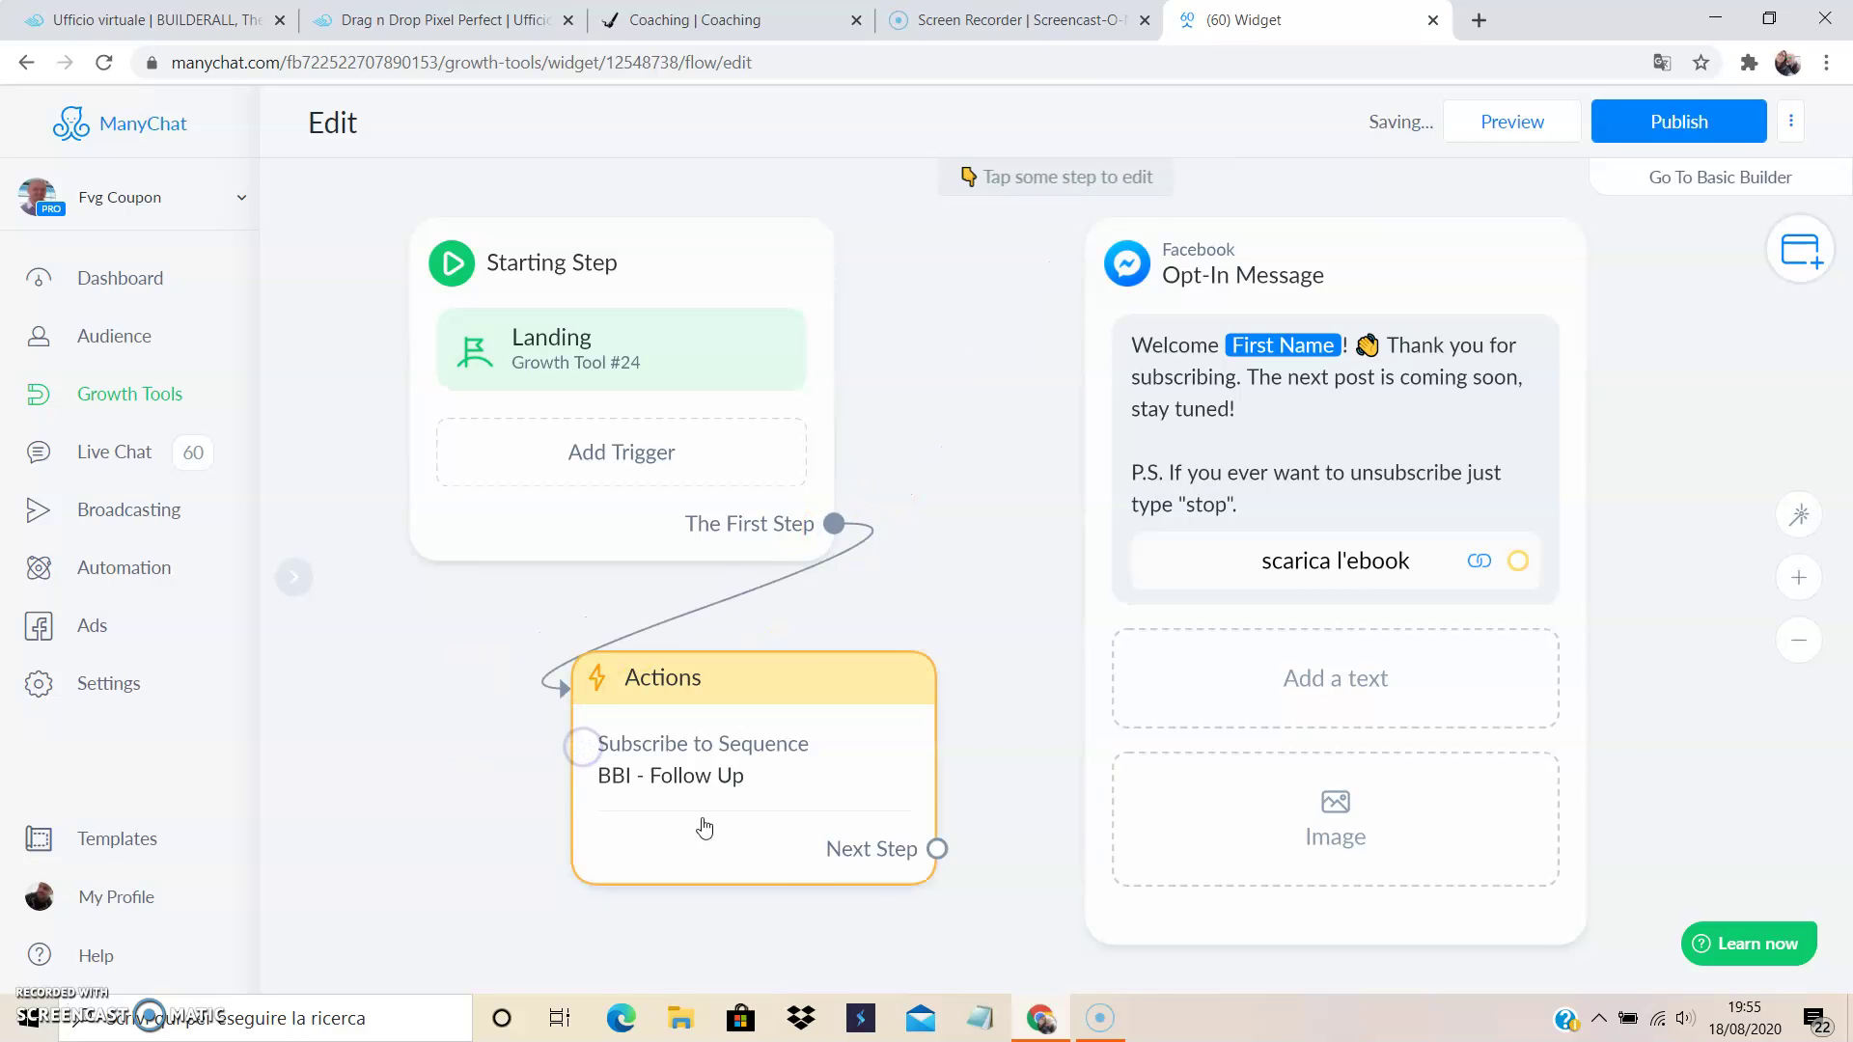
left_click(937, 849)
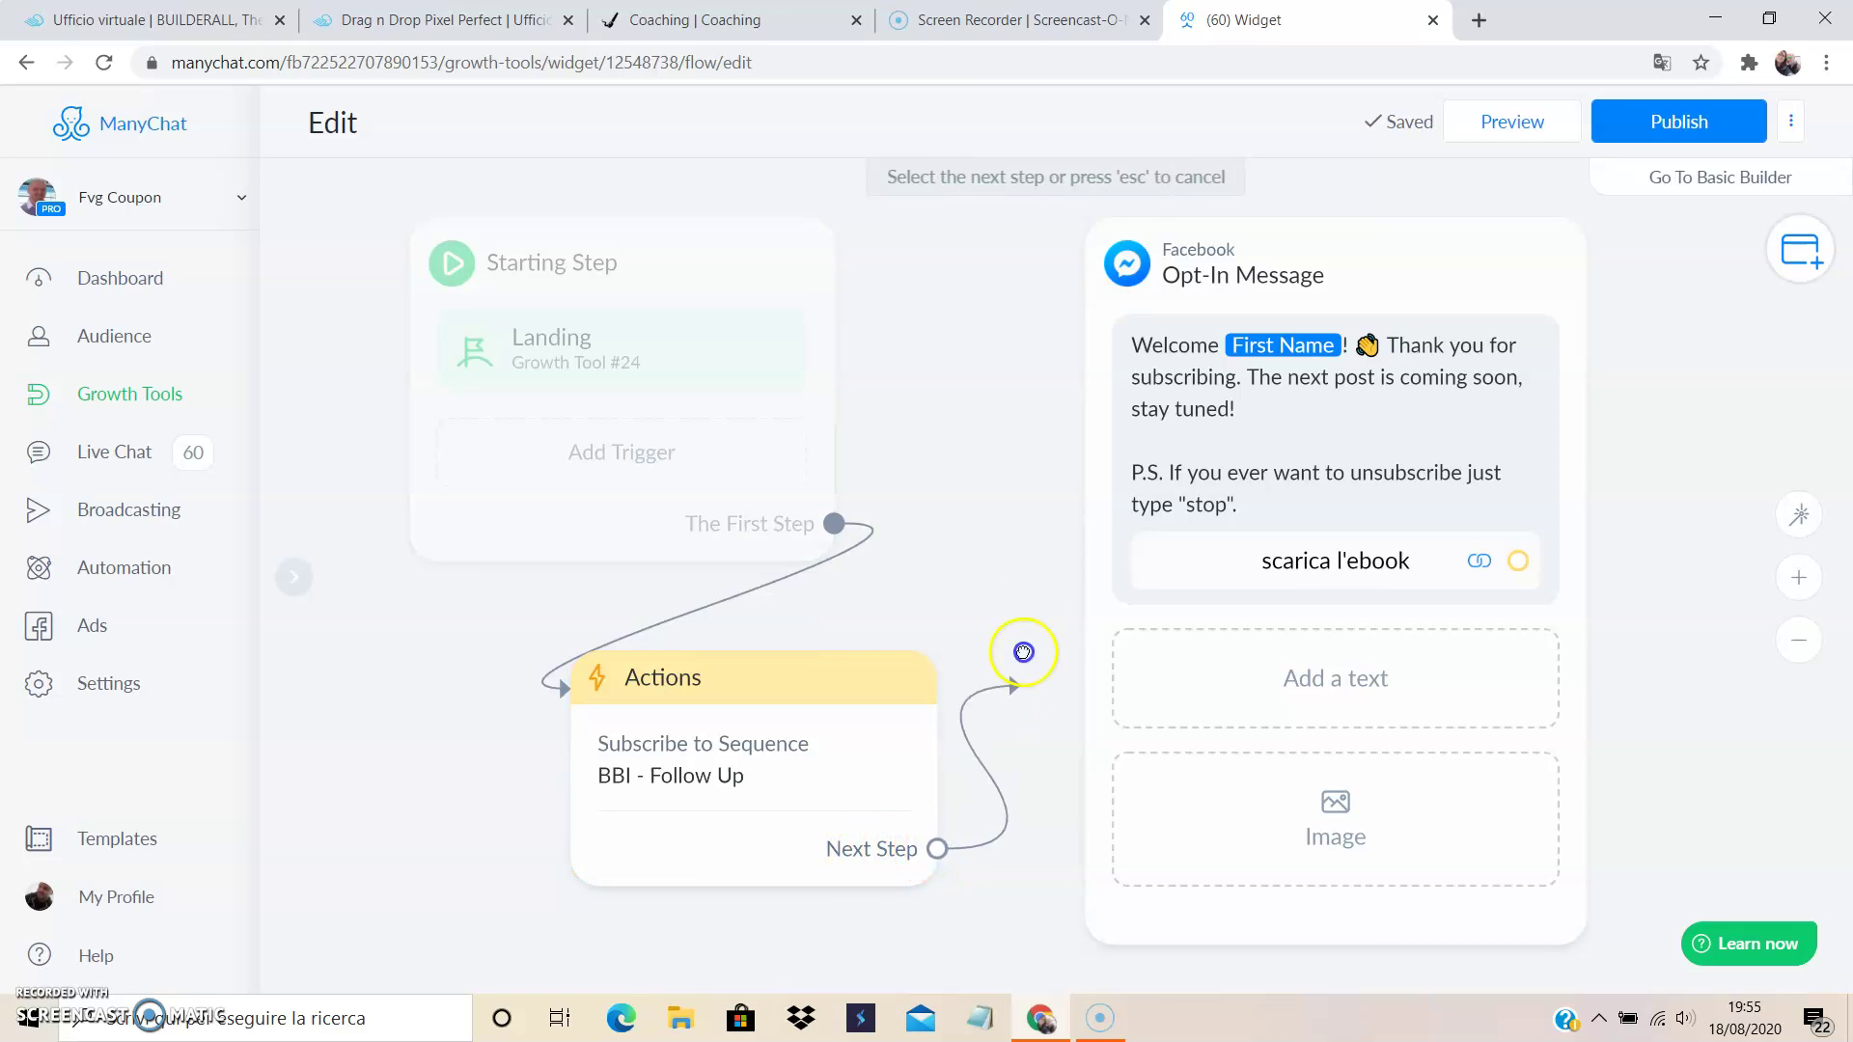
left_click(1114, 335)
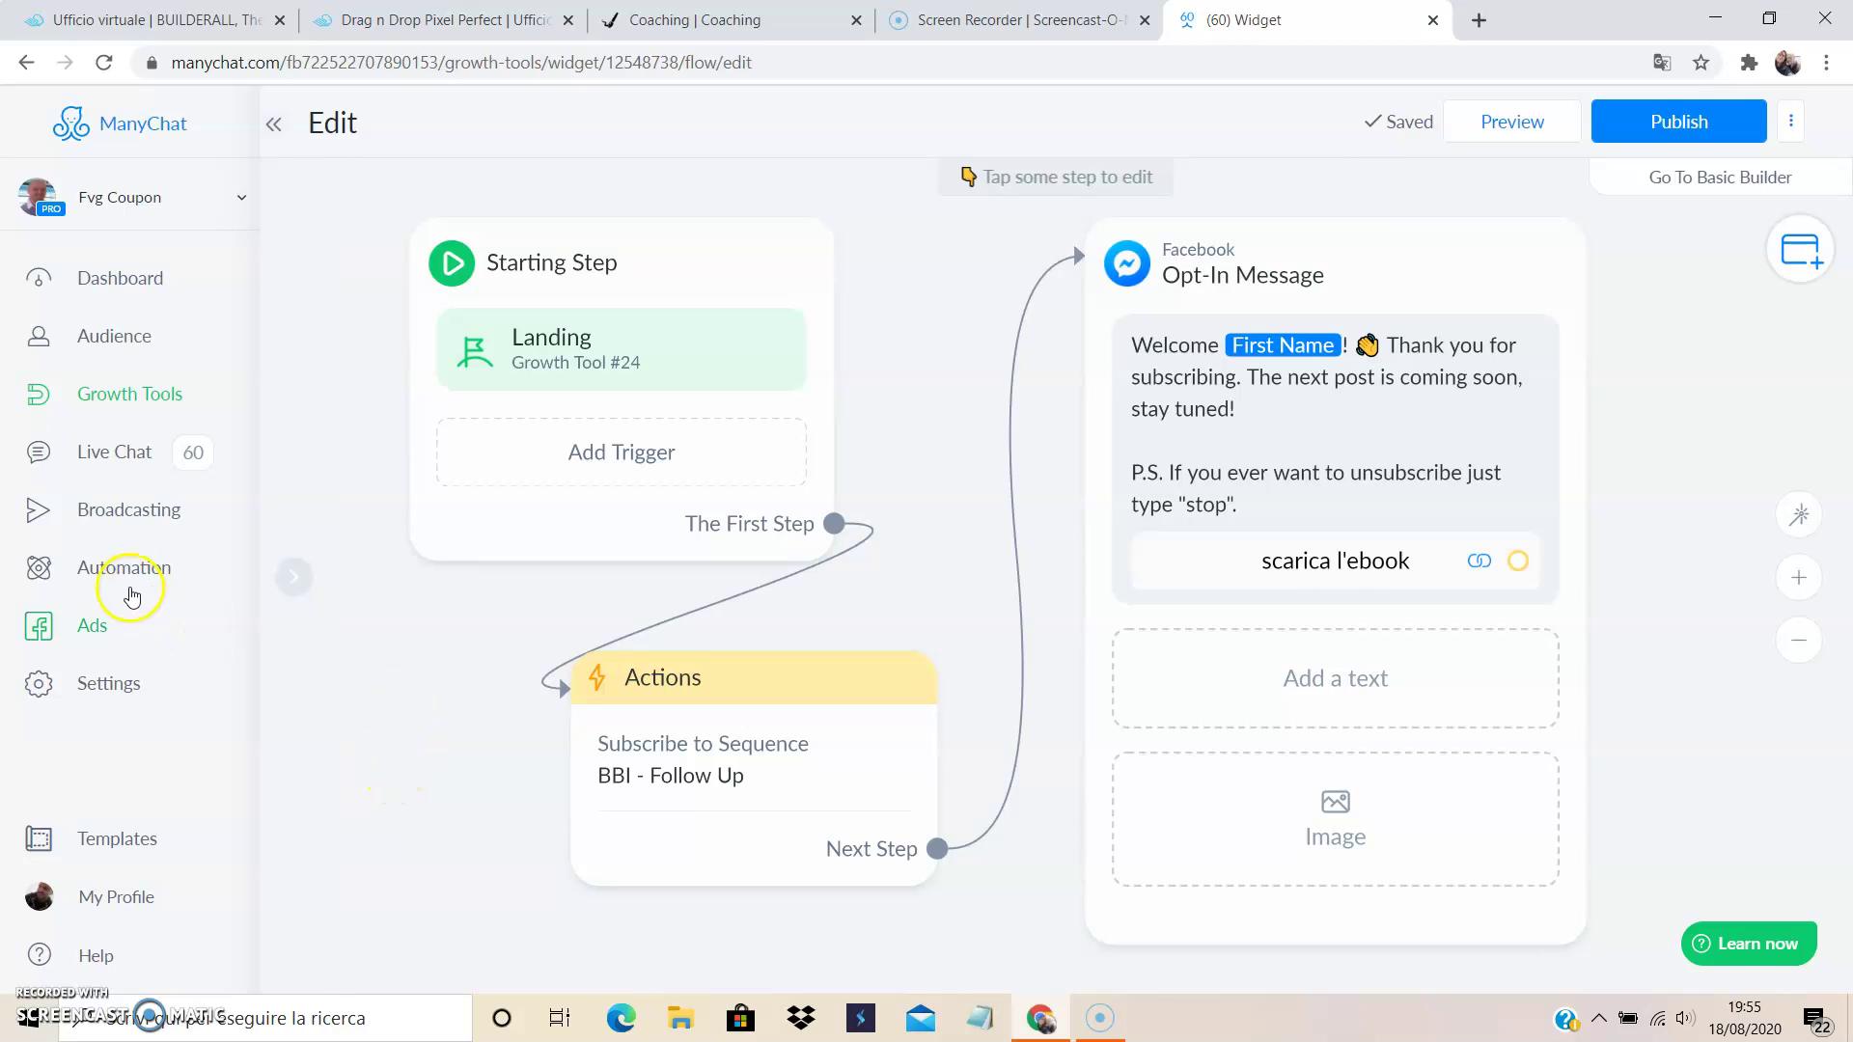
Look through the existing automation sequences and view the dialog for creating a new sequence without creating one
left_click(130, 569)
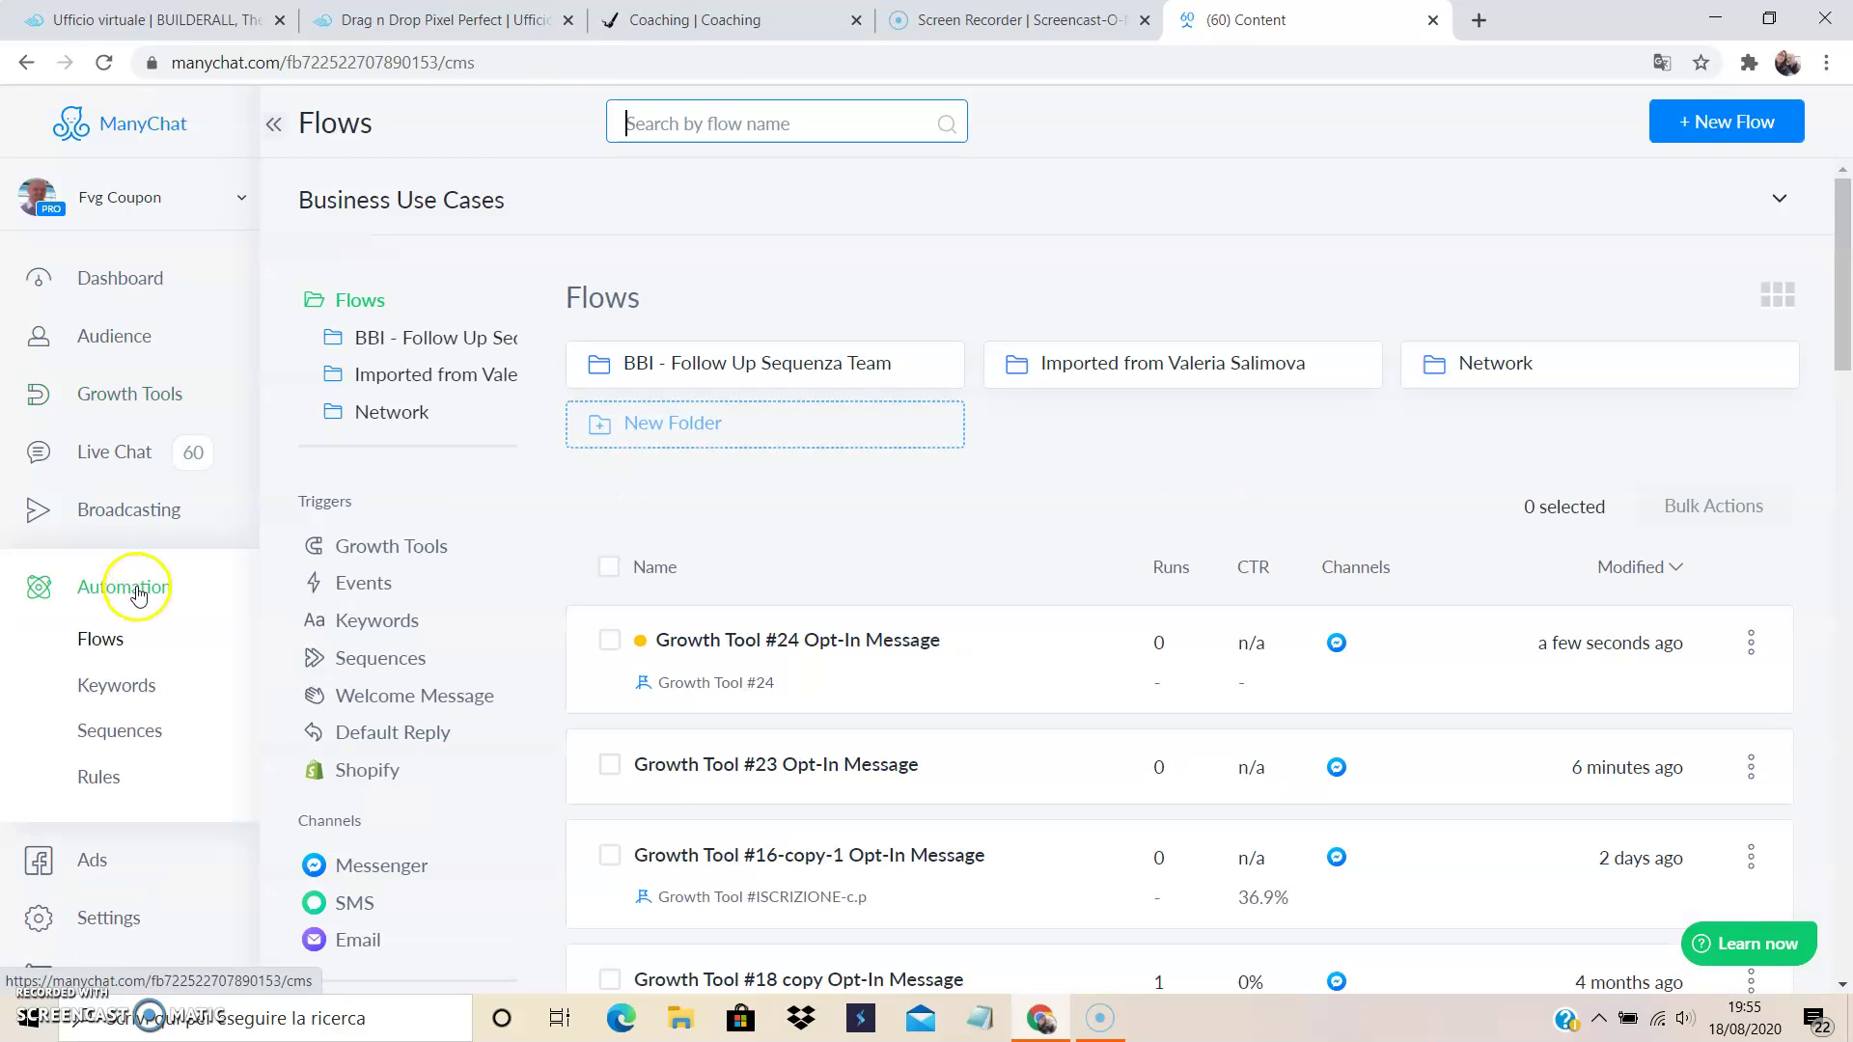
left_click(144, 752)
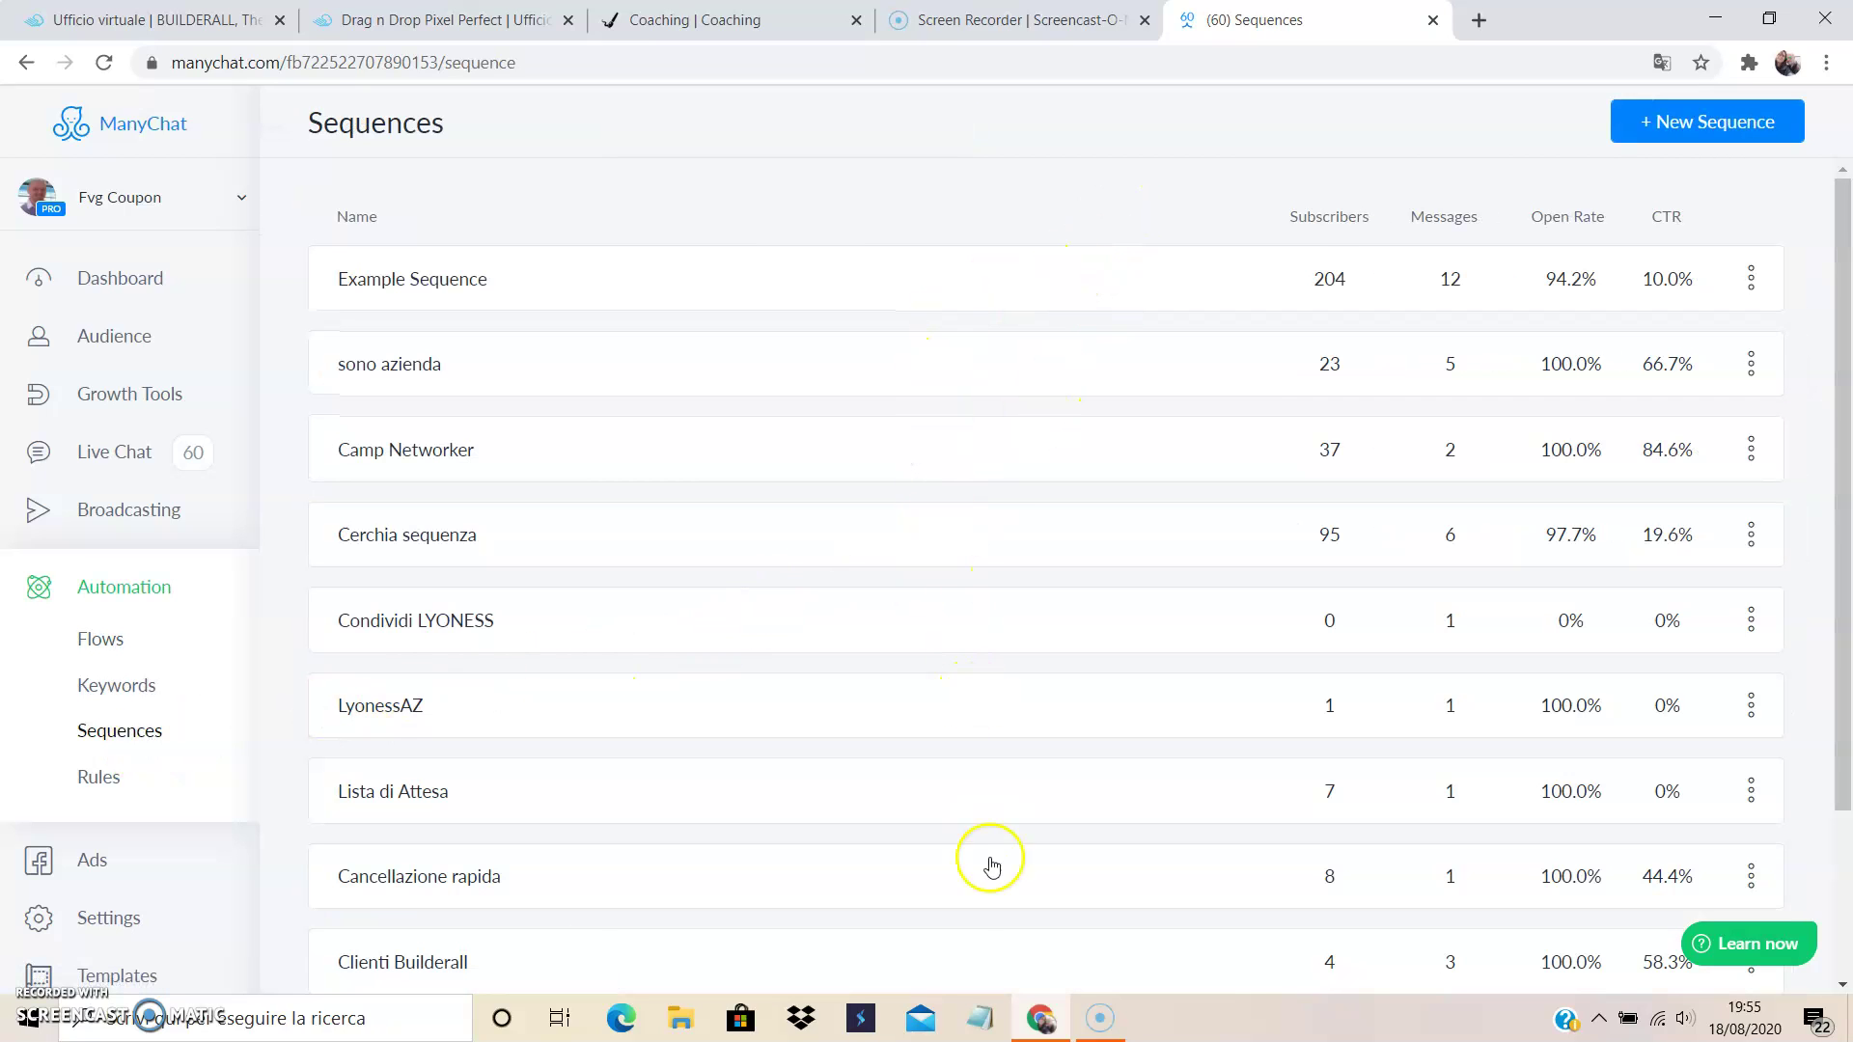
scroll(1167, 757, "down", 2)
scroll(1173, 755, "up", 2)
left_click(1675, 123)
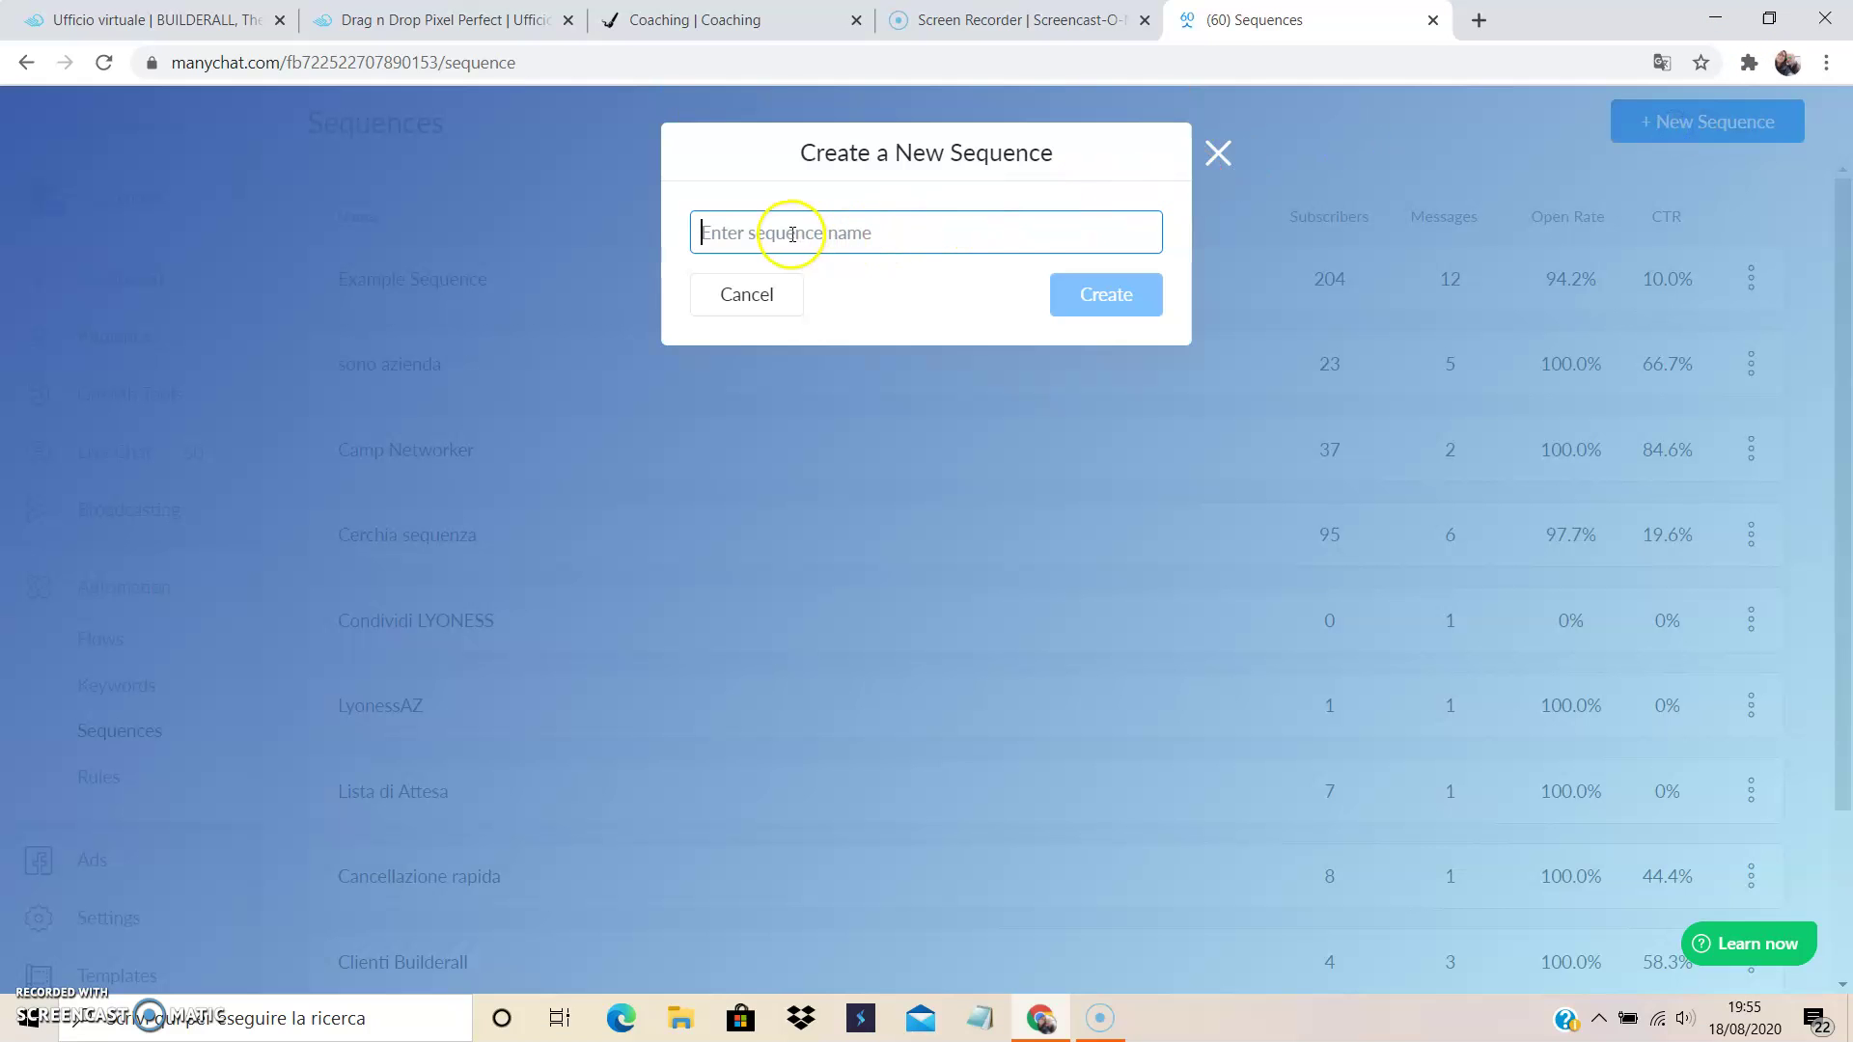
left_click(1217, 153)
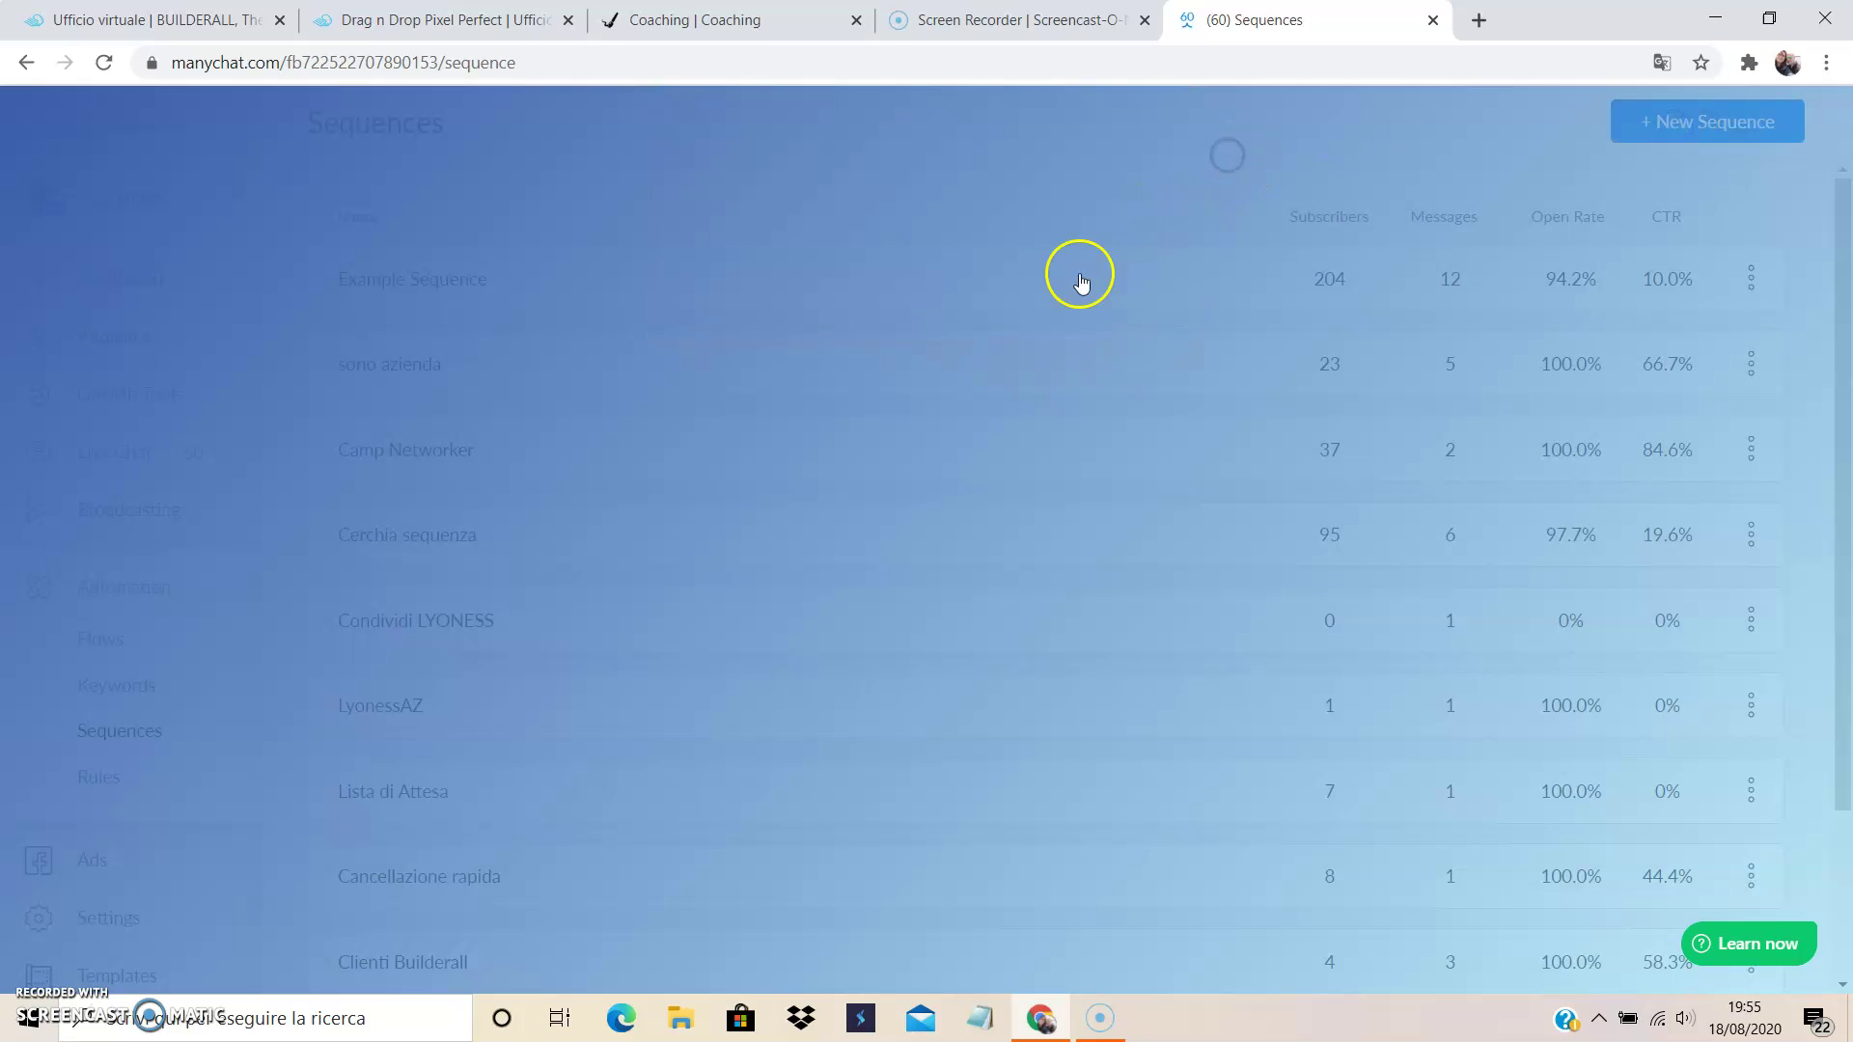
Open Example Sequence and examine the schedule of its messages
left_click(634, 282)
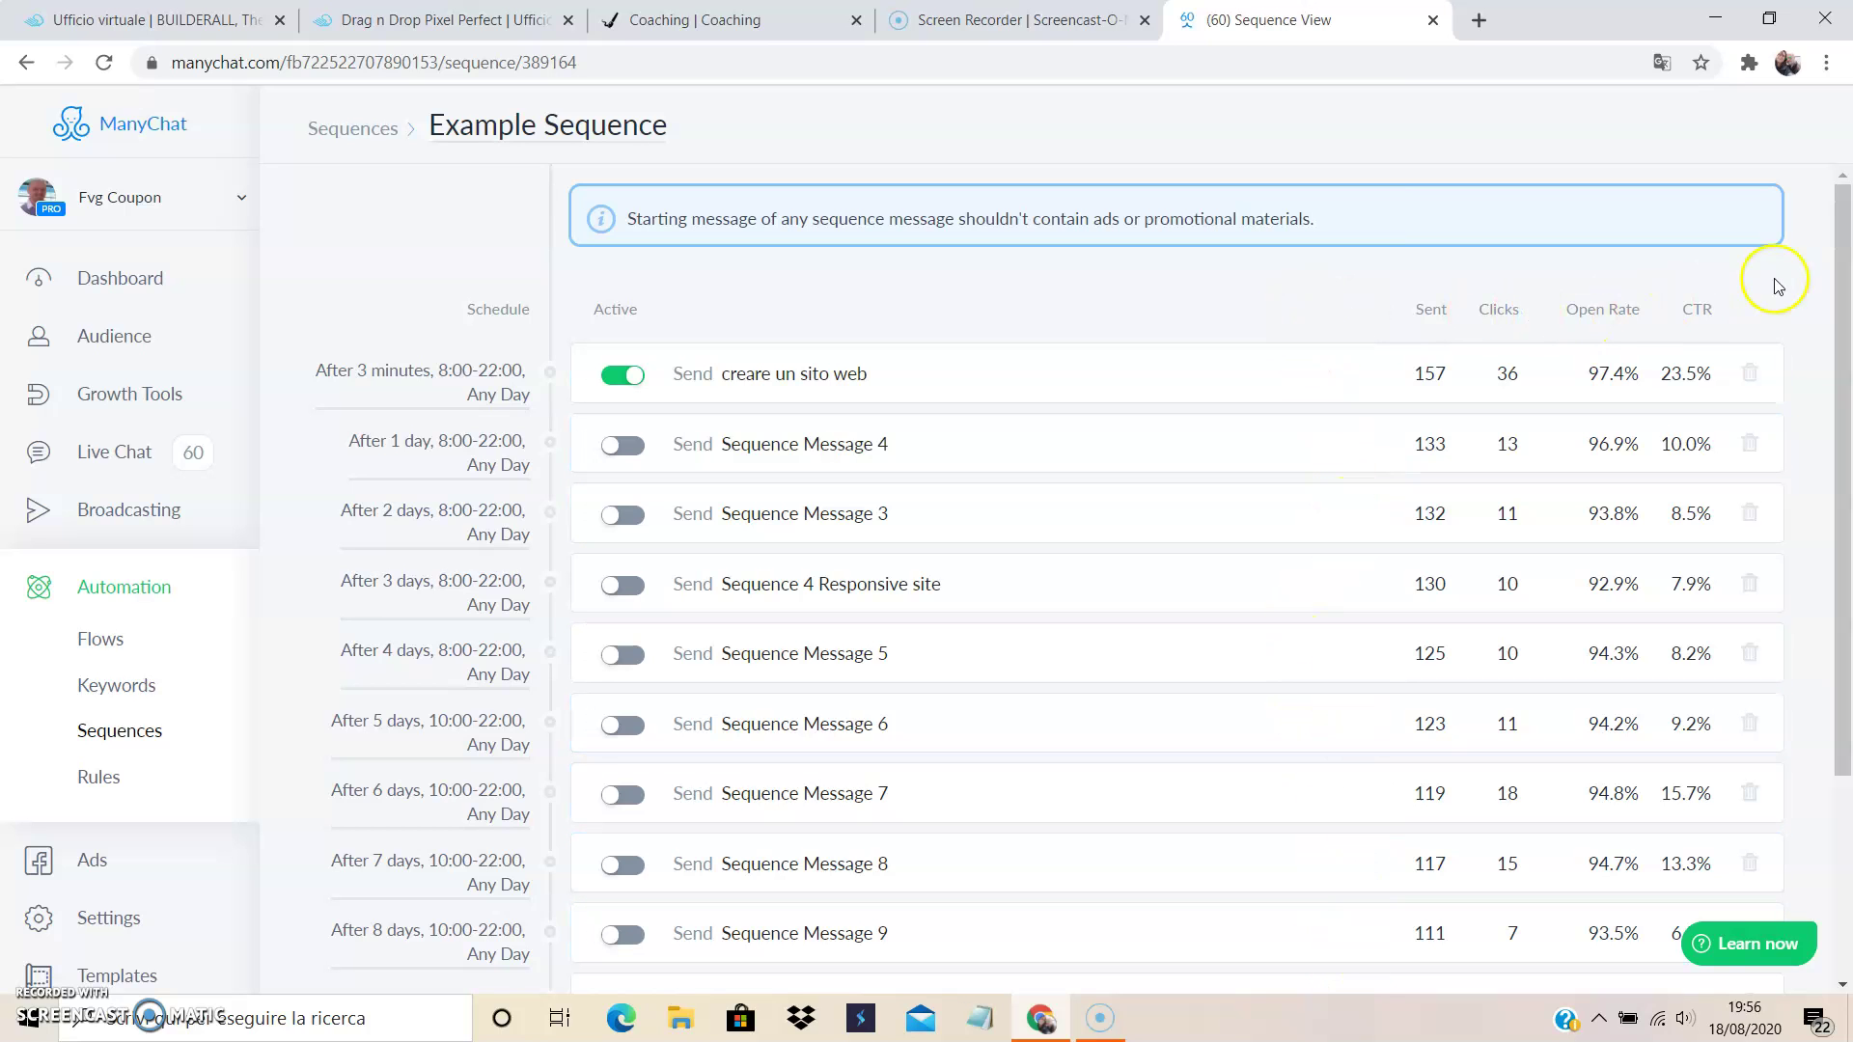
left_click_drag(1841, 260, 1840, 174)
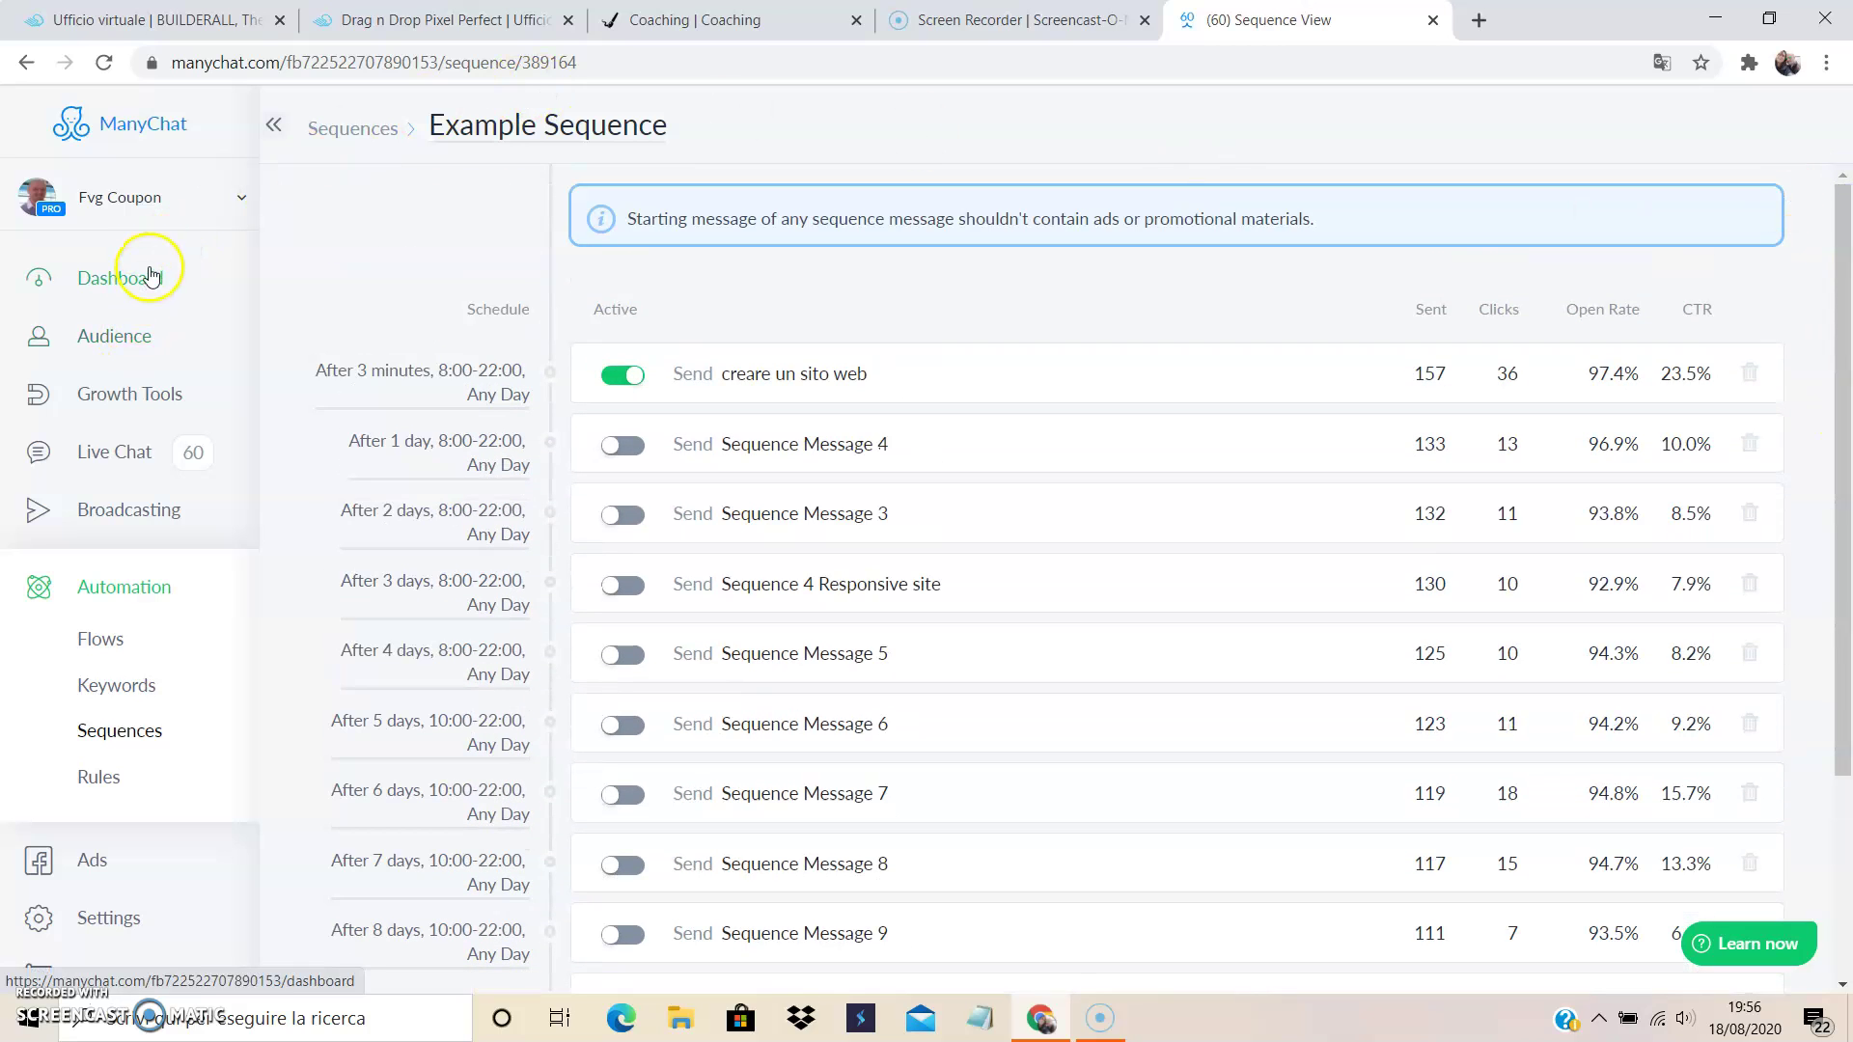
Open Growth Tool #24 and place the cursor in its landing page headline without editing the text
left_click(130, 393)
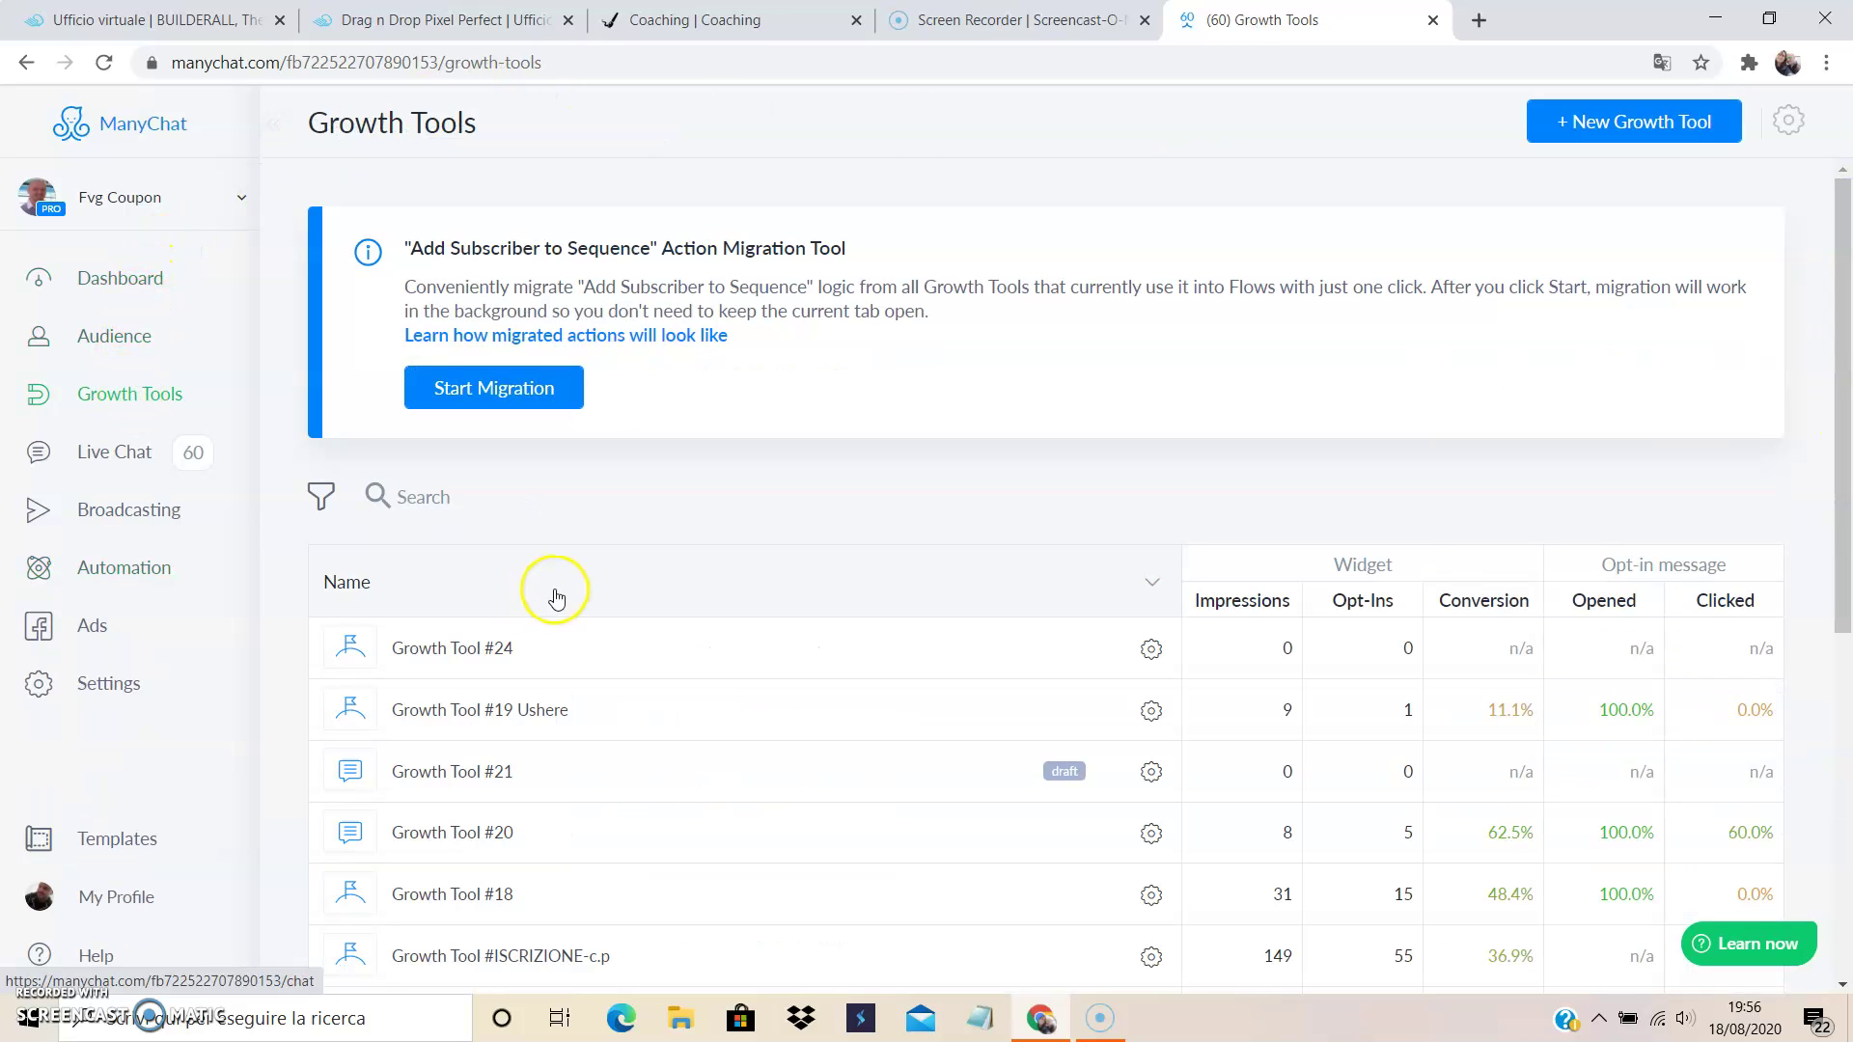
left_click(496, 676)
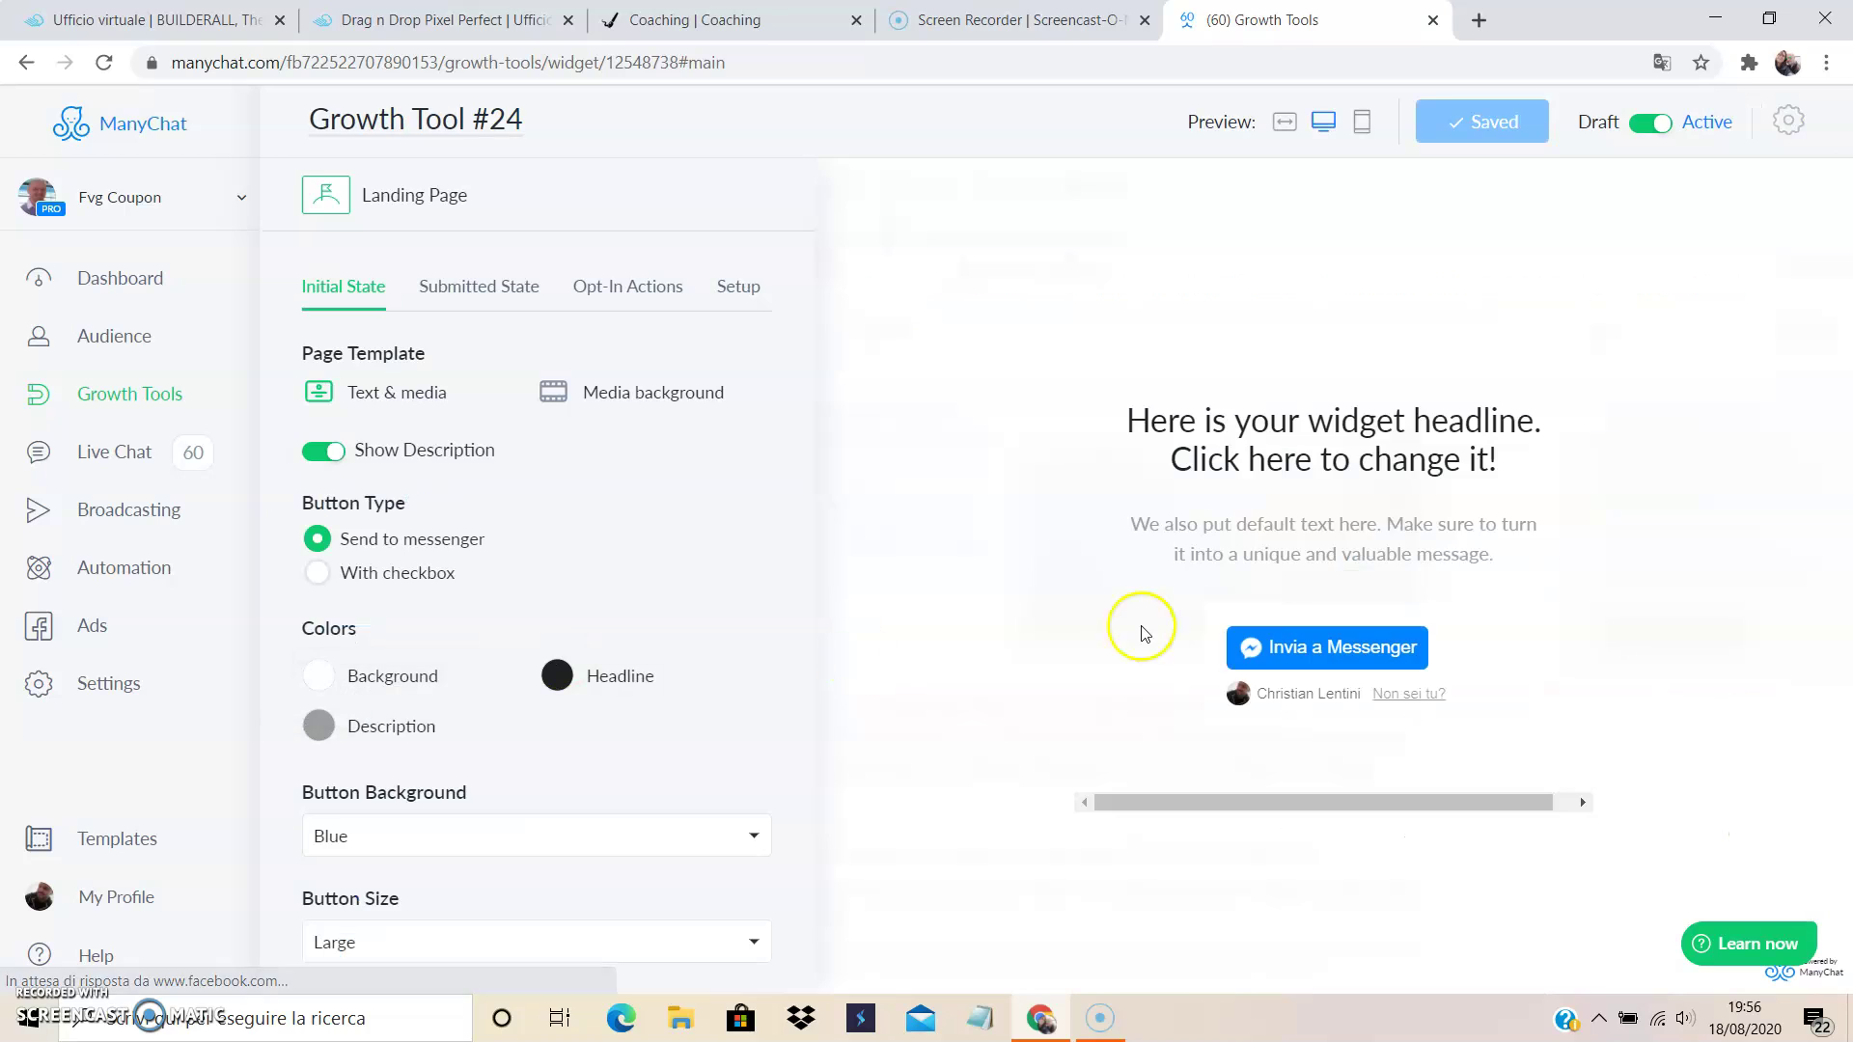
double_click(1264, 453)
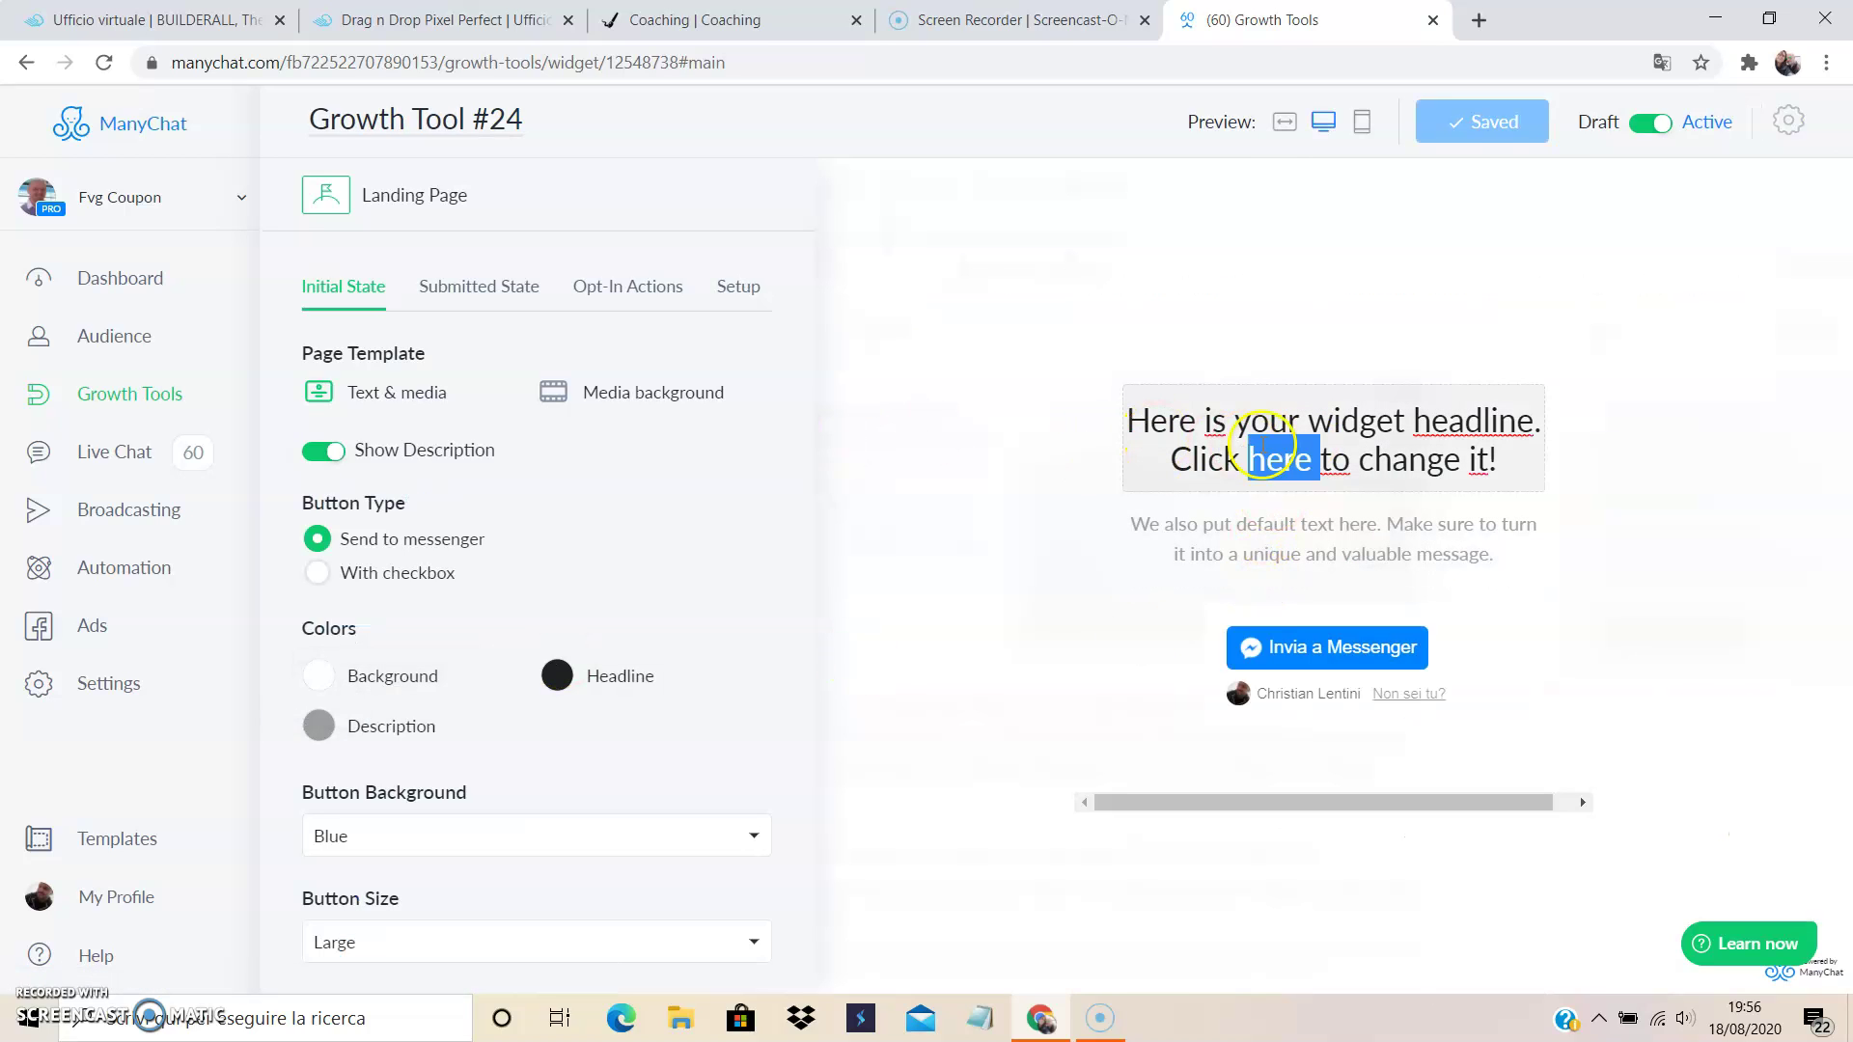
left_click(1416, 425)
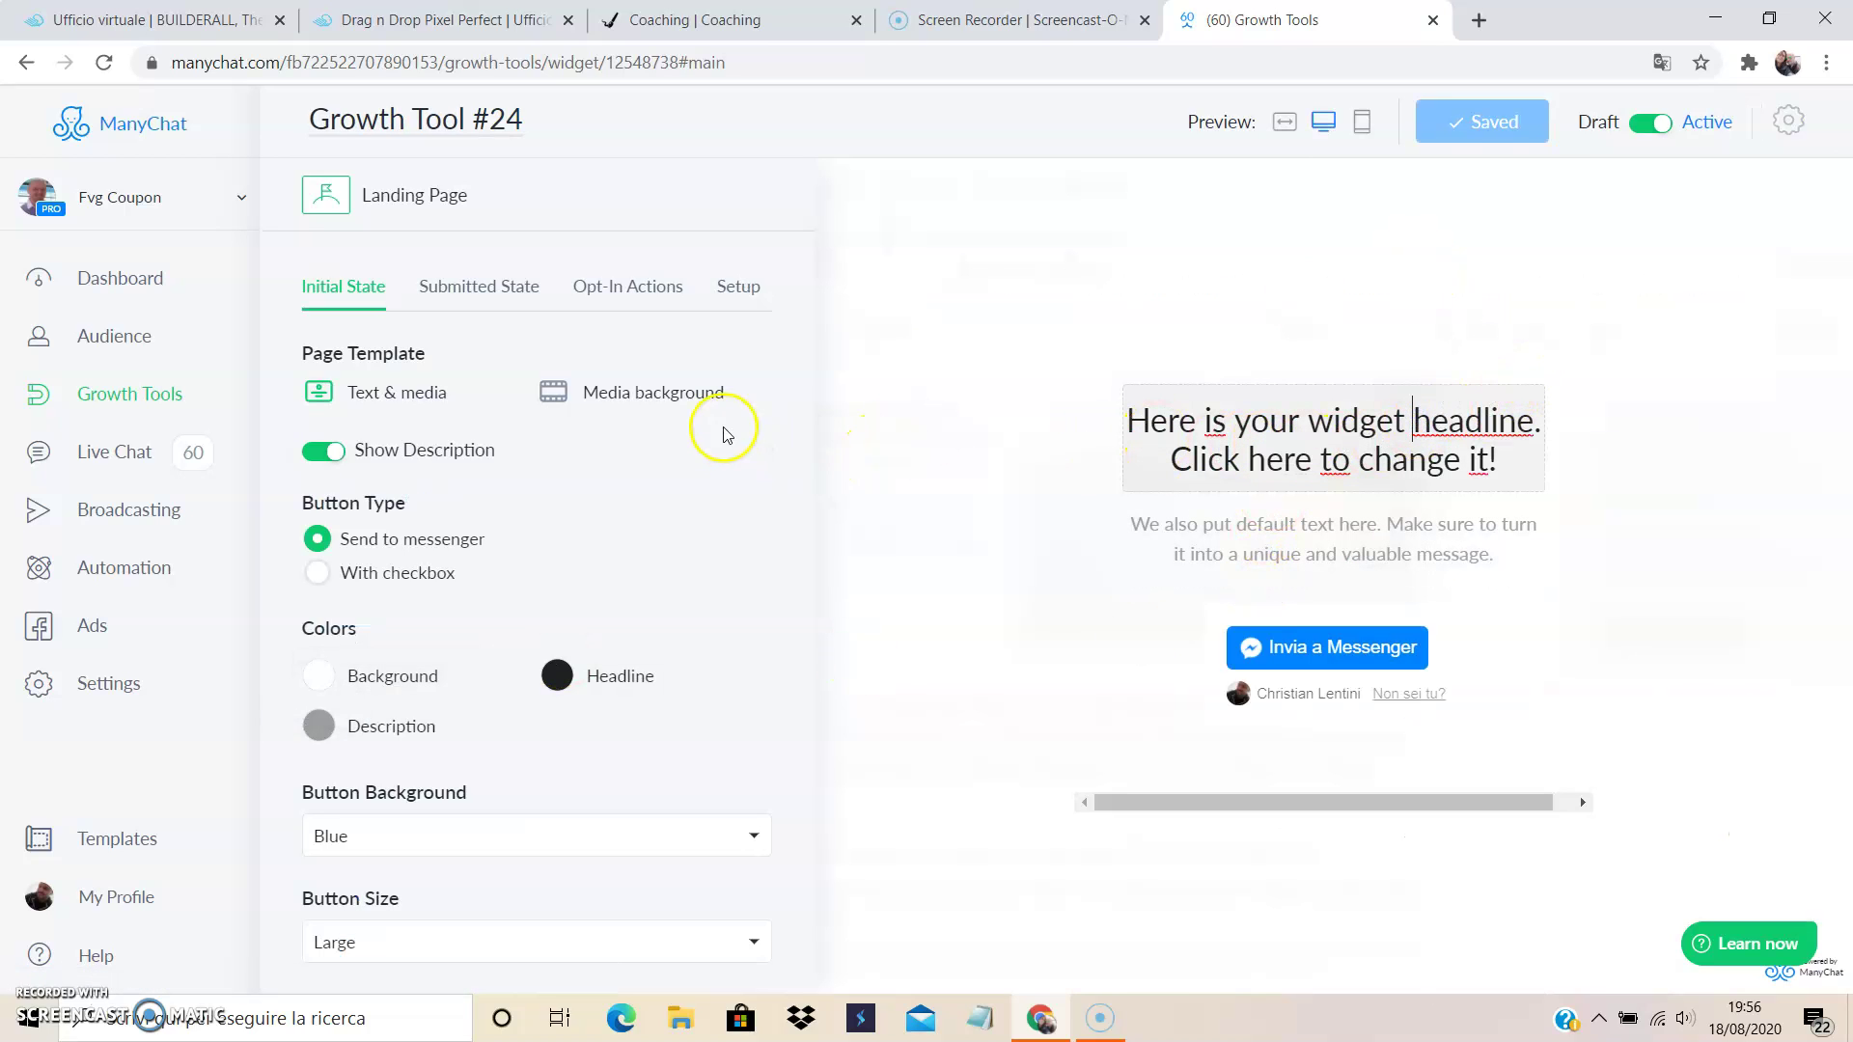
Leave Growth Tool #24 without saving and examine the initial and submitted states of Growth Tool #ISCRIZIONE-c.p
left_click(146, 394)
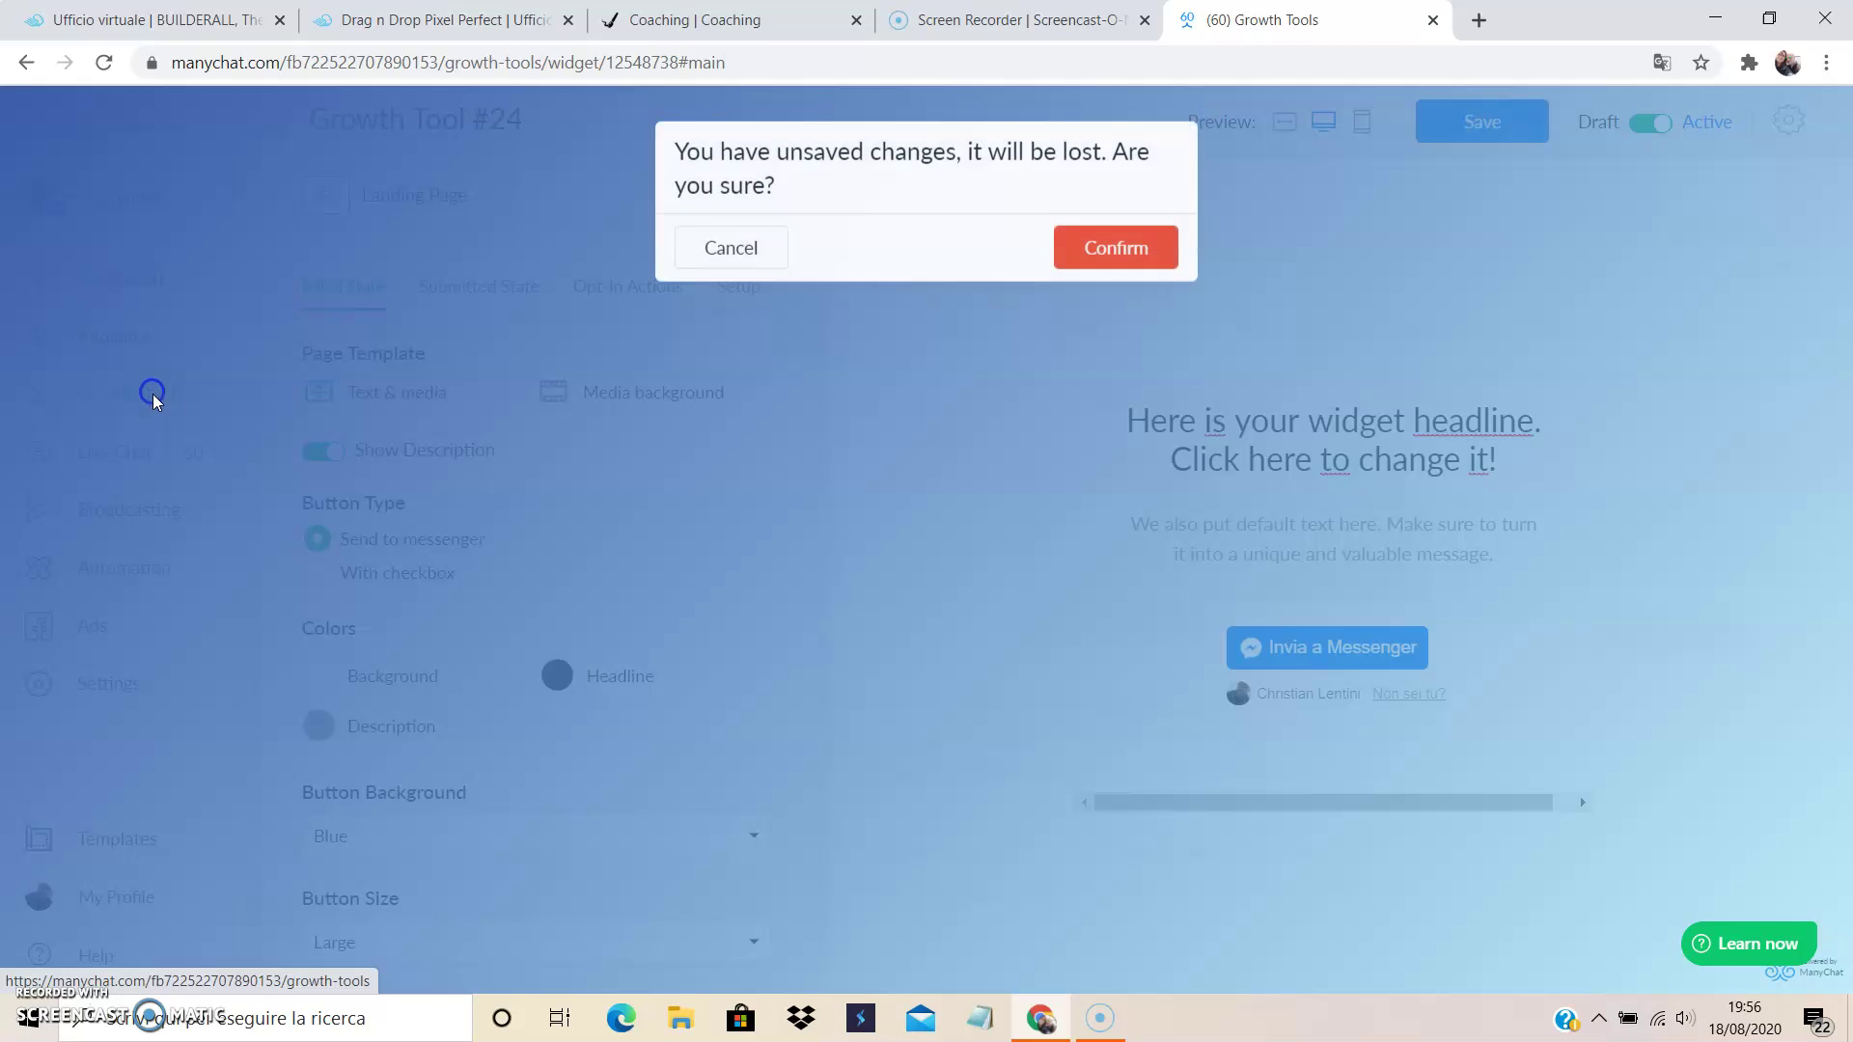
left_click(1062, 258)
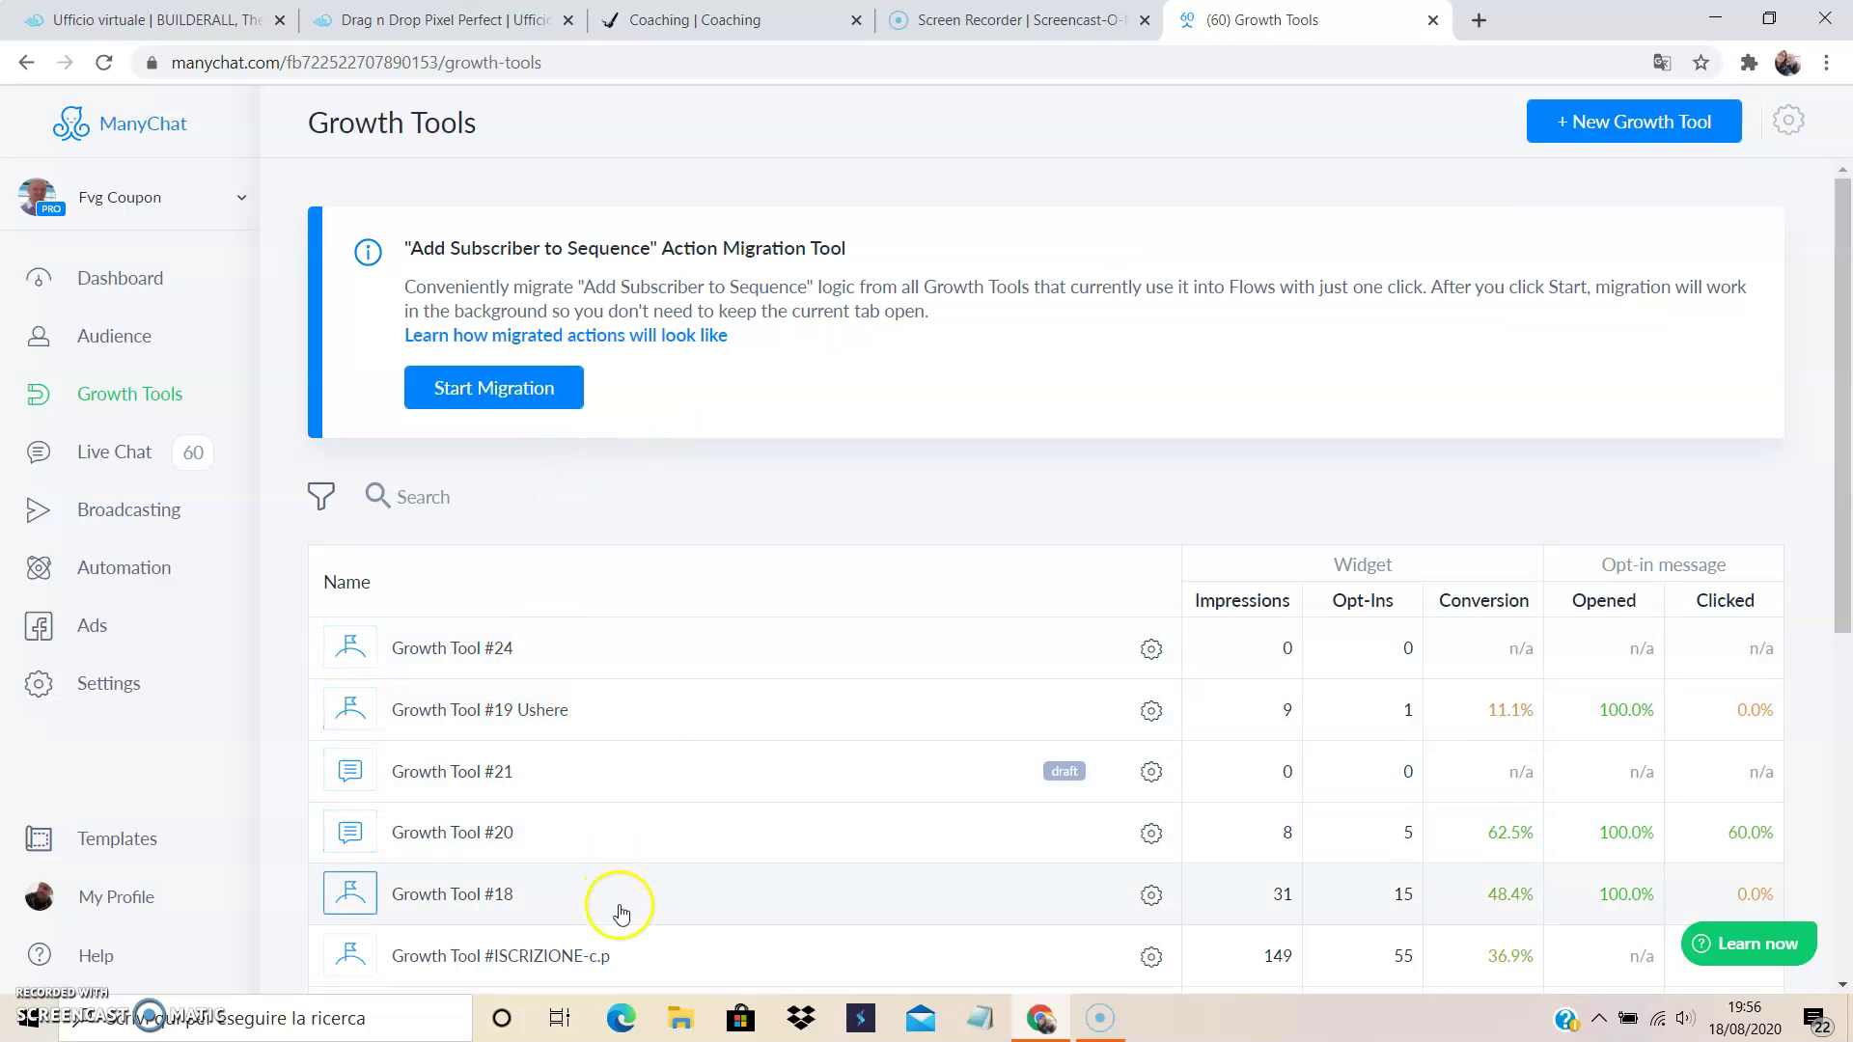
left_click(707, 960)
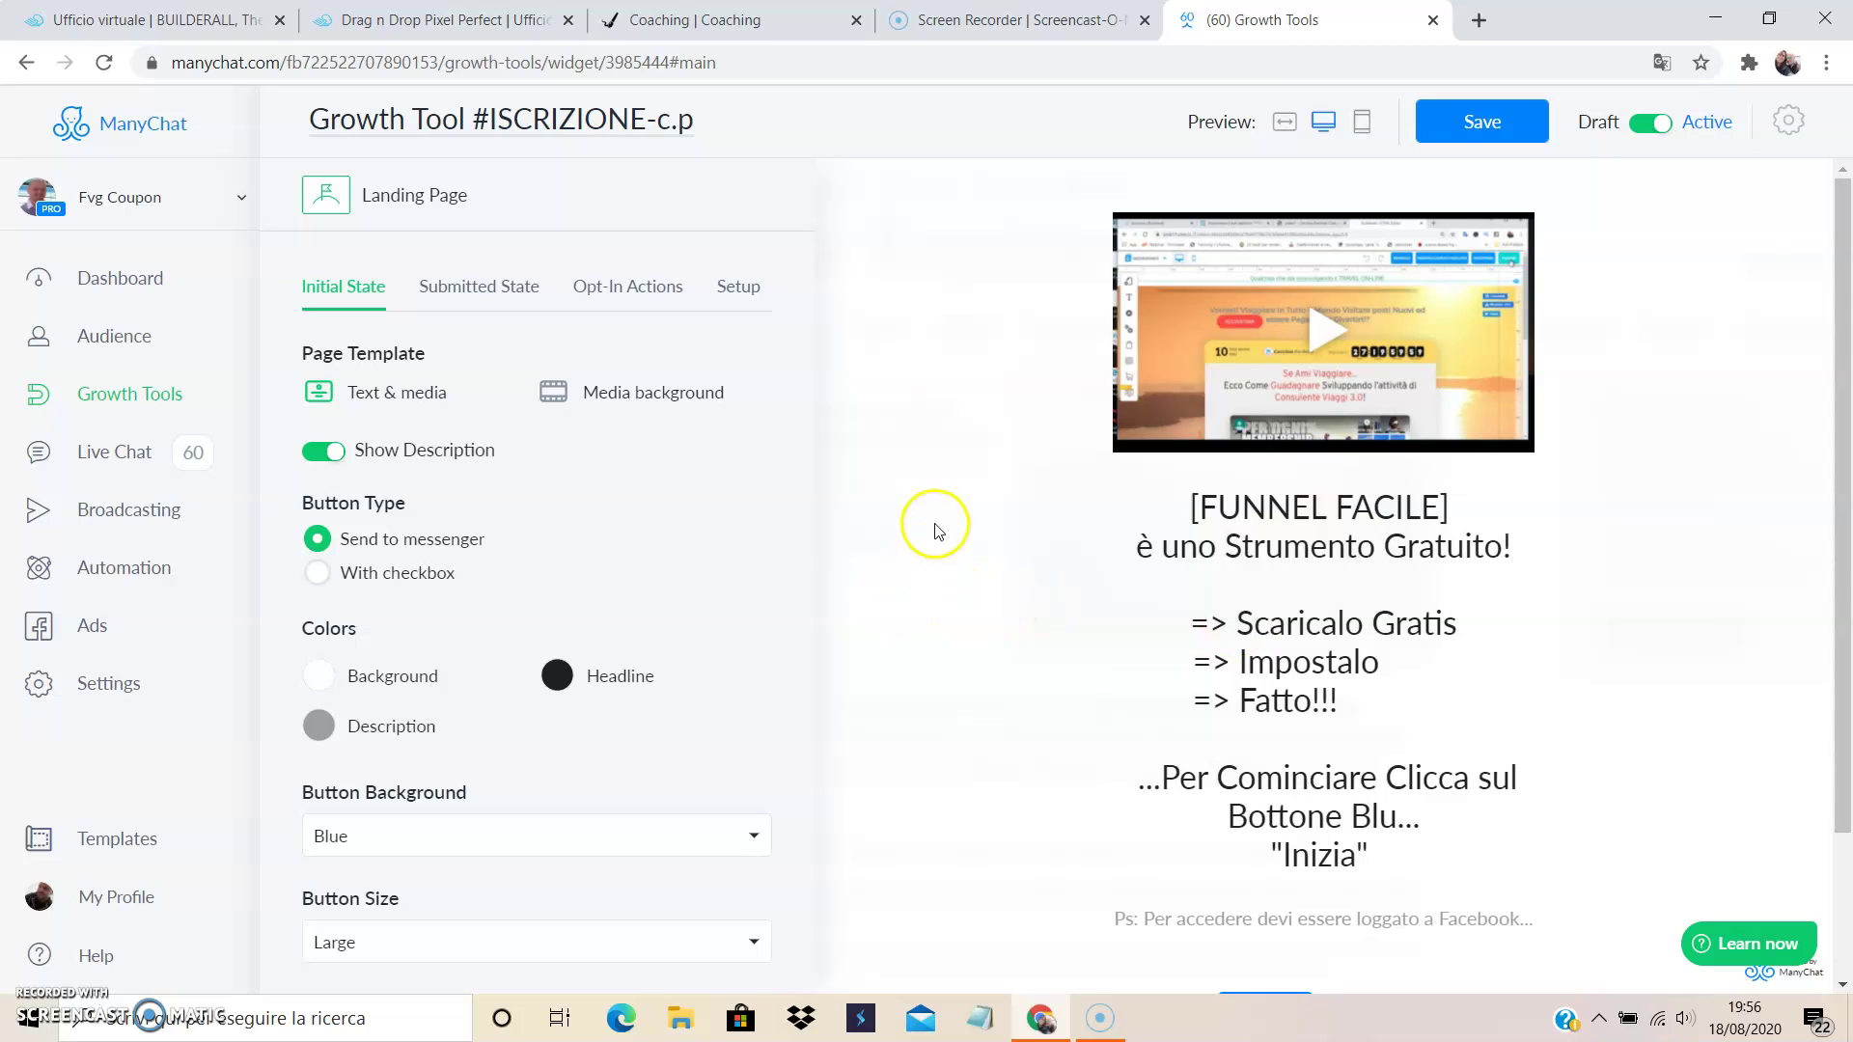
left_click(468, 289)
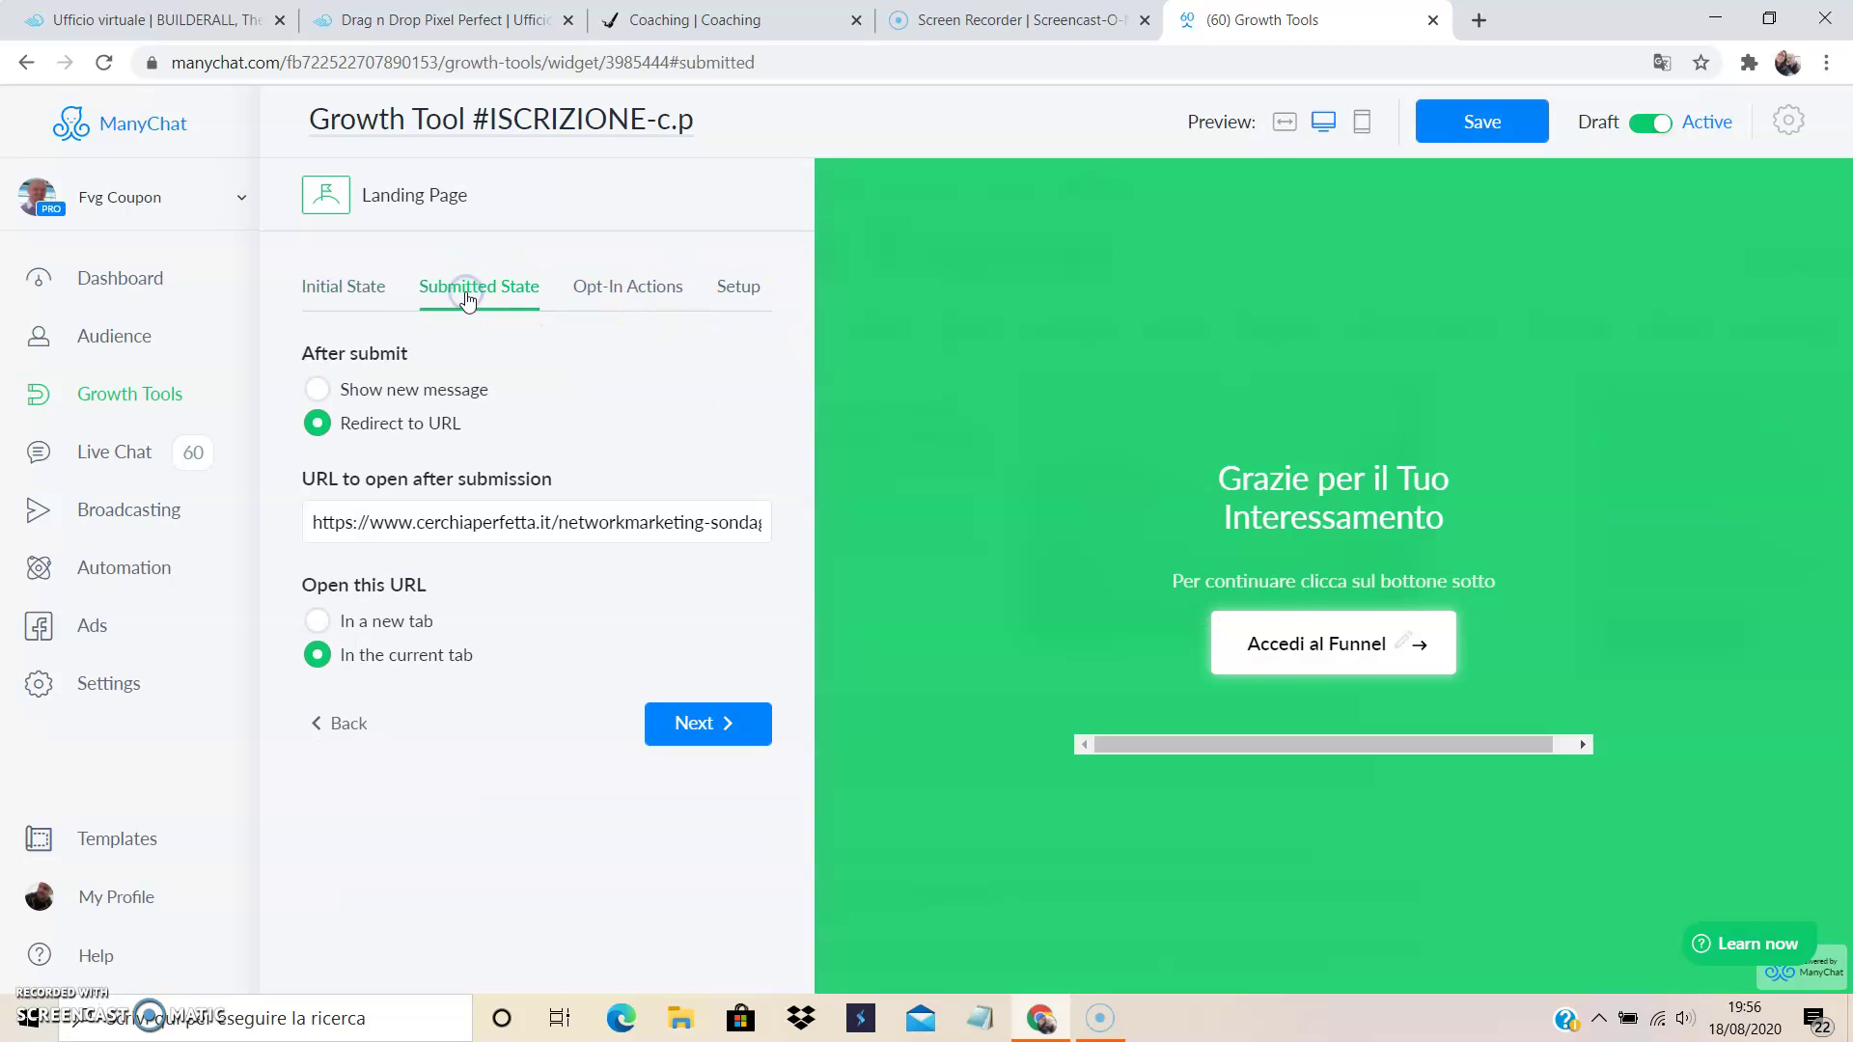
left_click(316, 292)
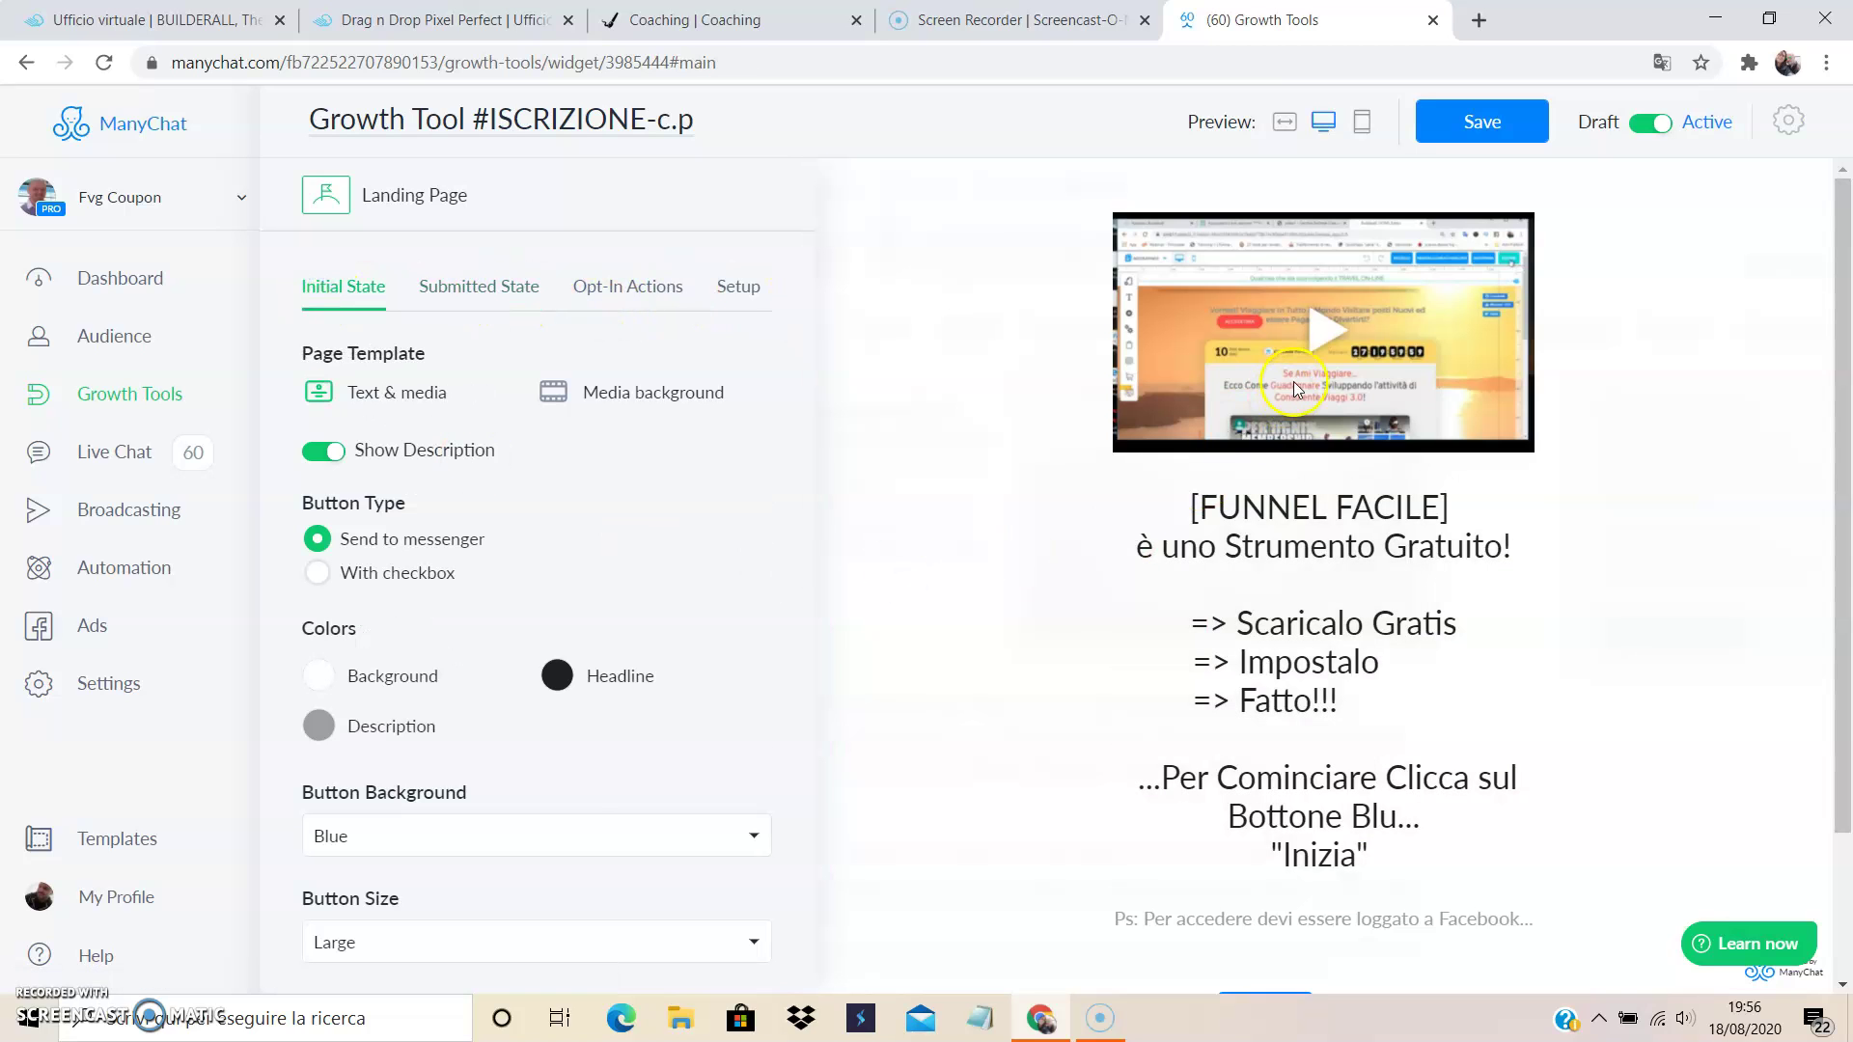
scroll(1288, 594, "down", 2)
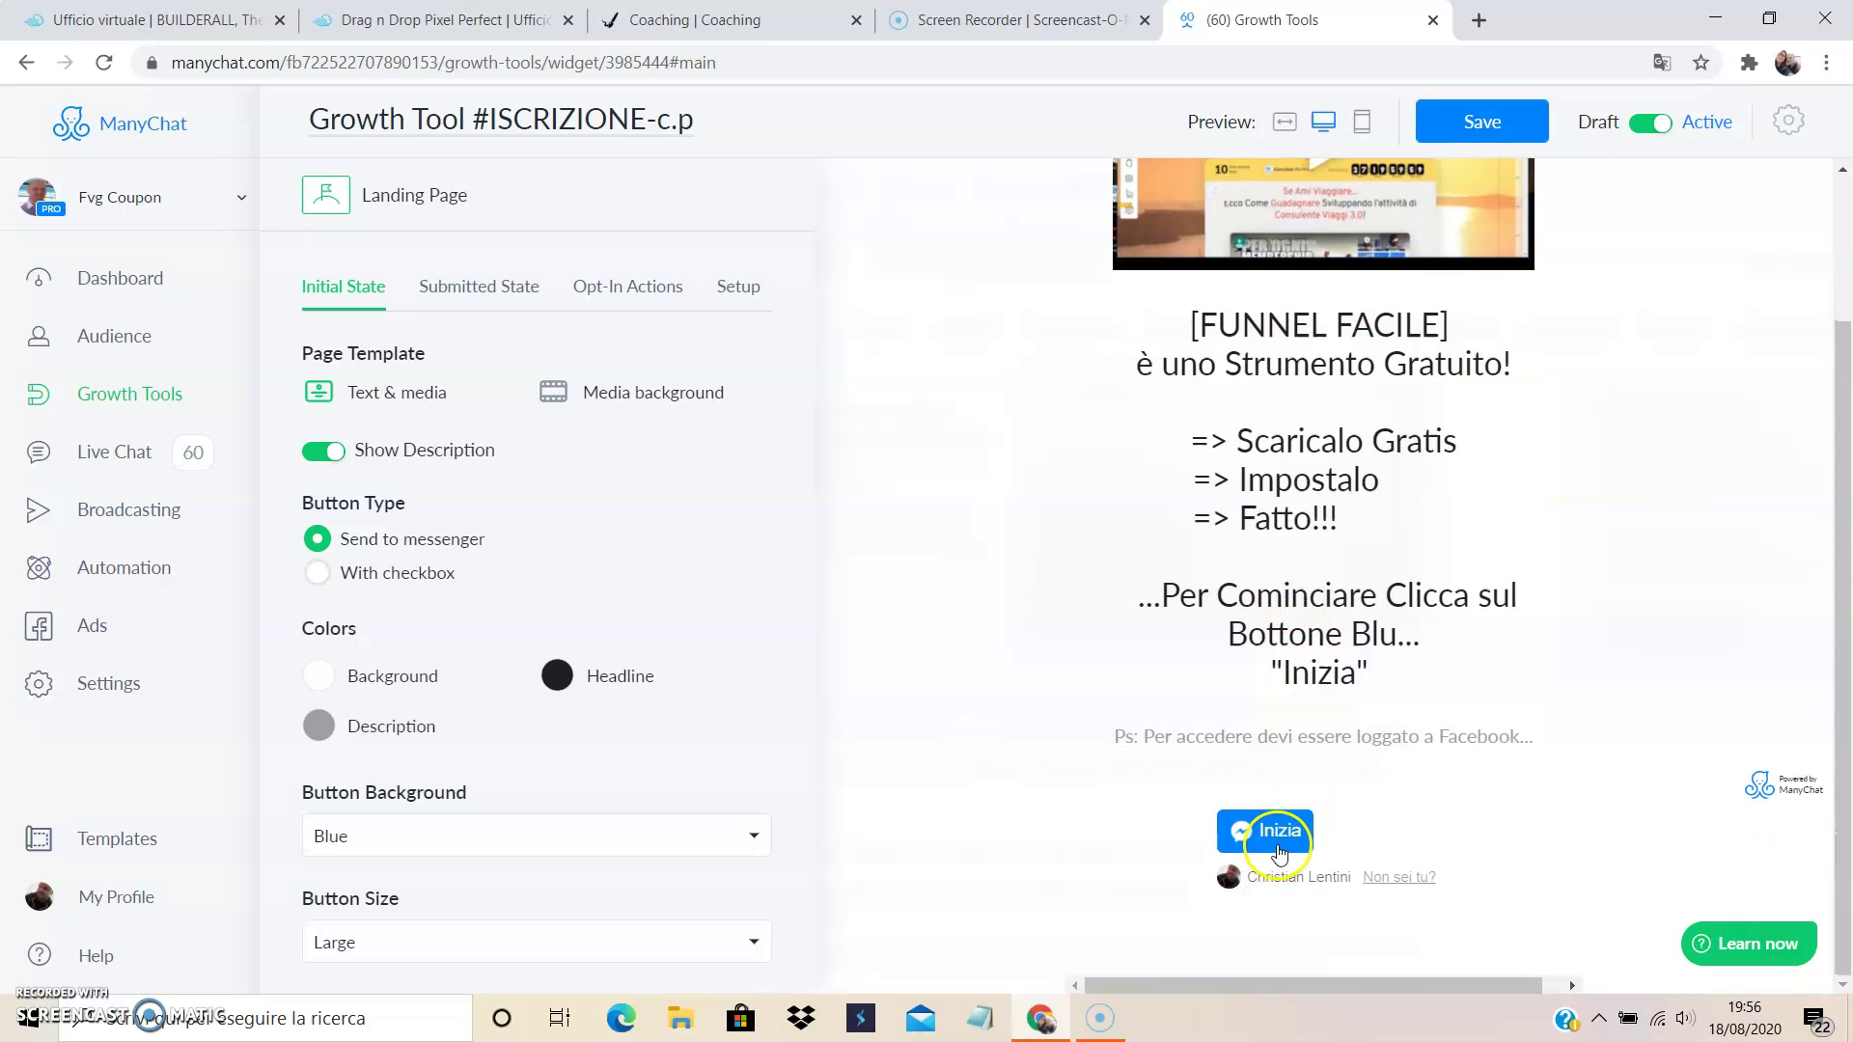
scroll(1000, 797, "up", 2)
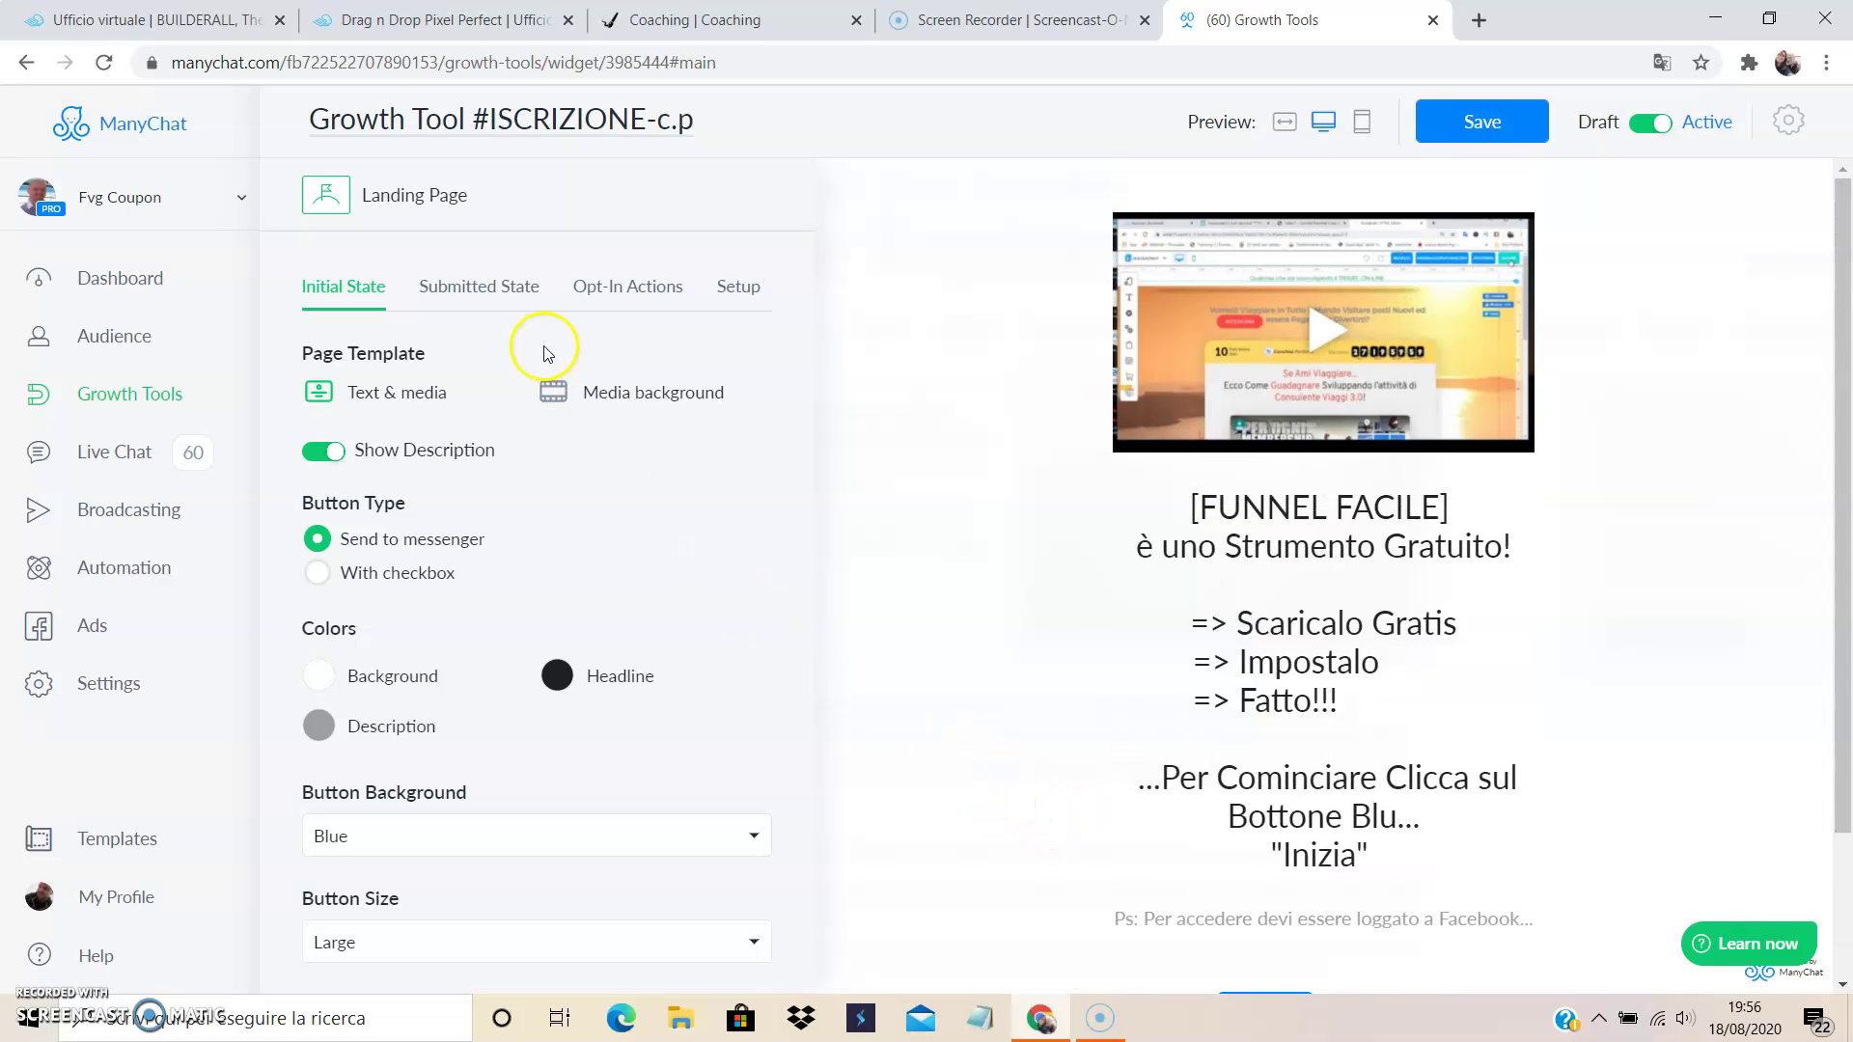
left_click(479, 288)
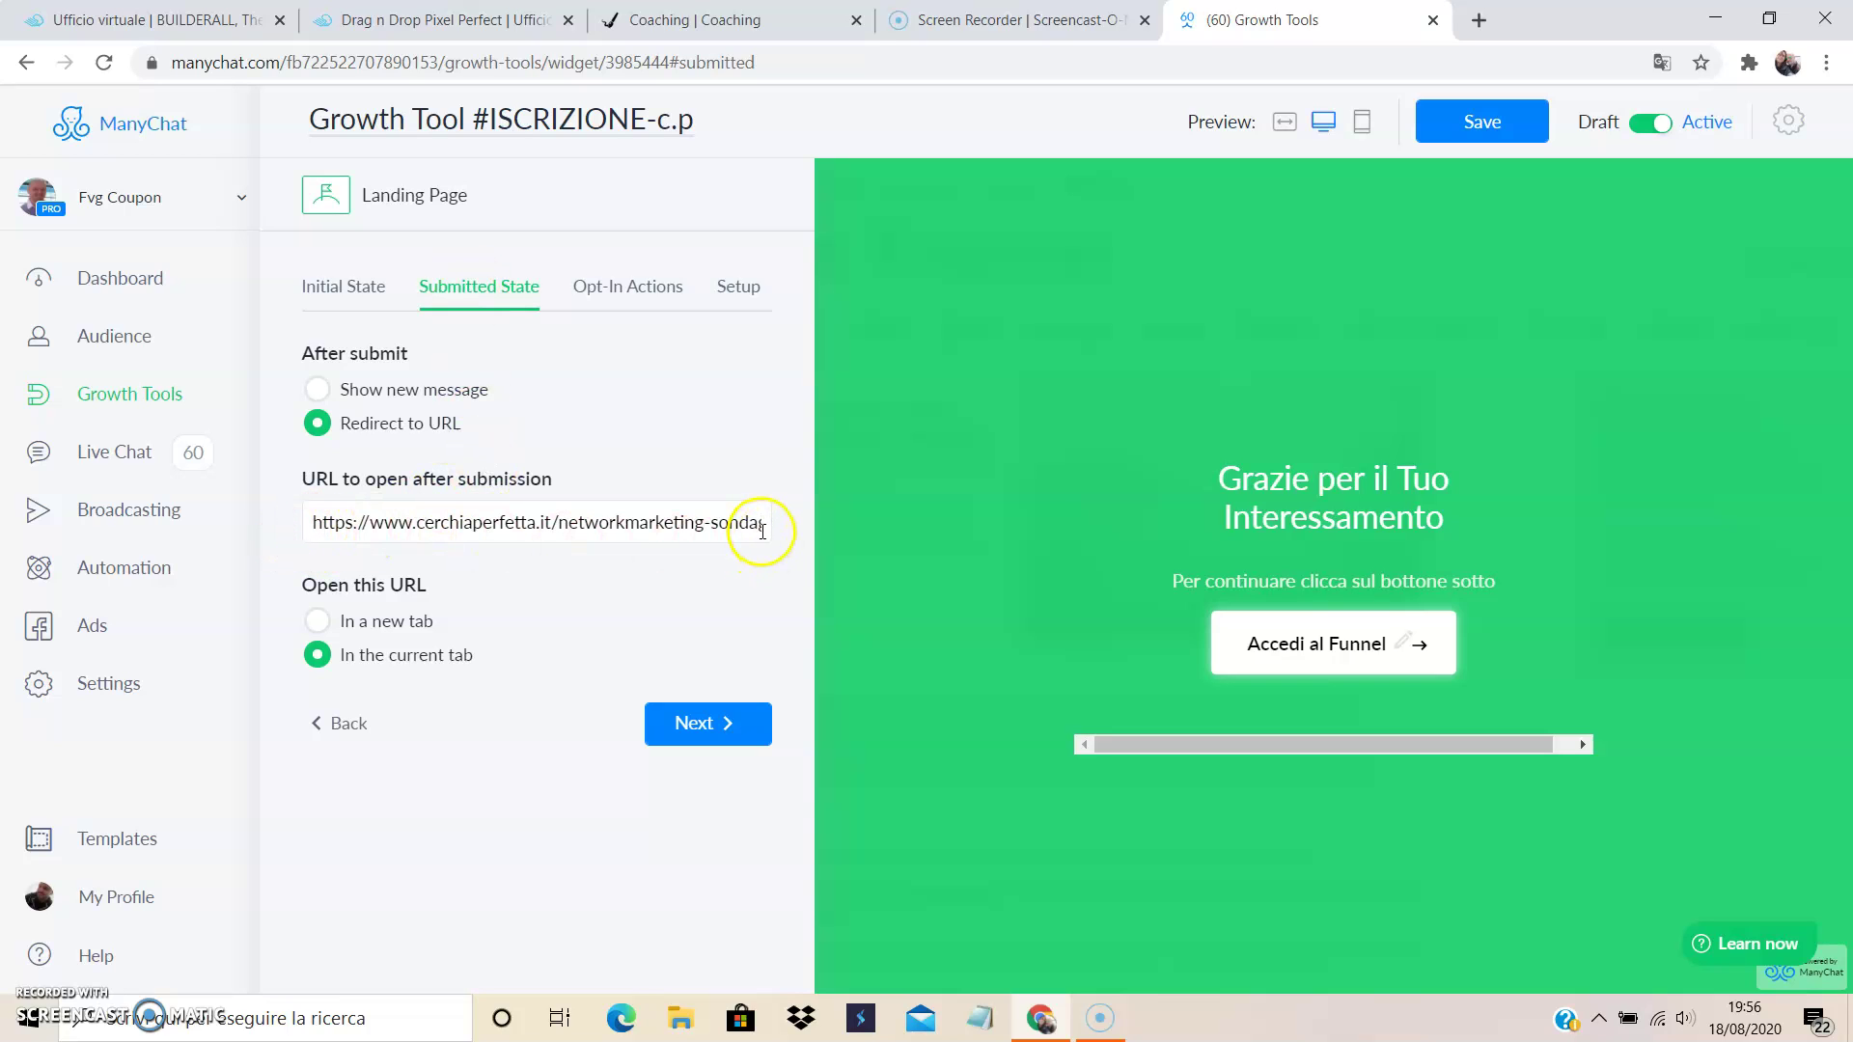
Examine the opt-in actions and the landing page setup of Growth Tool #ISCRIZIONE-c.p
left_click(652, 288)
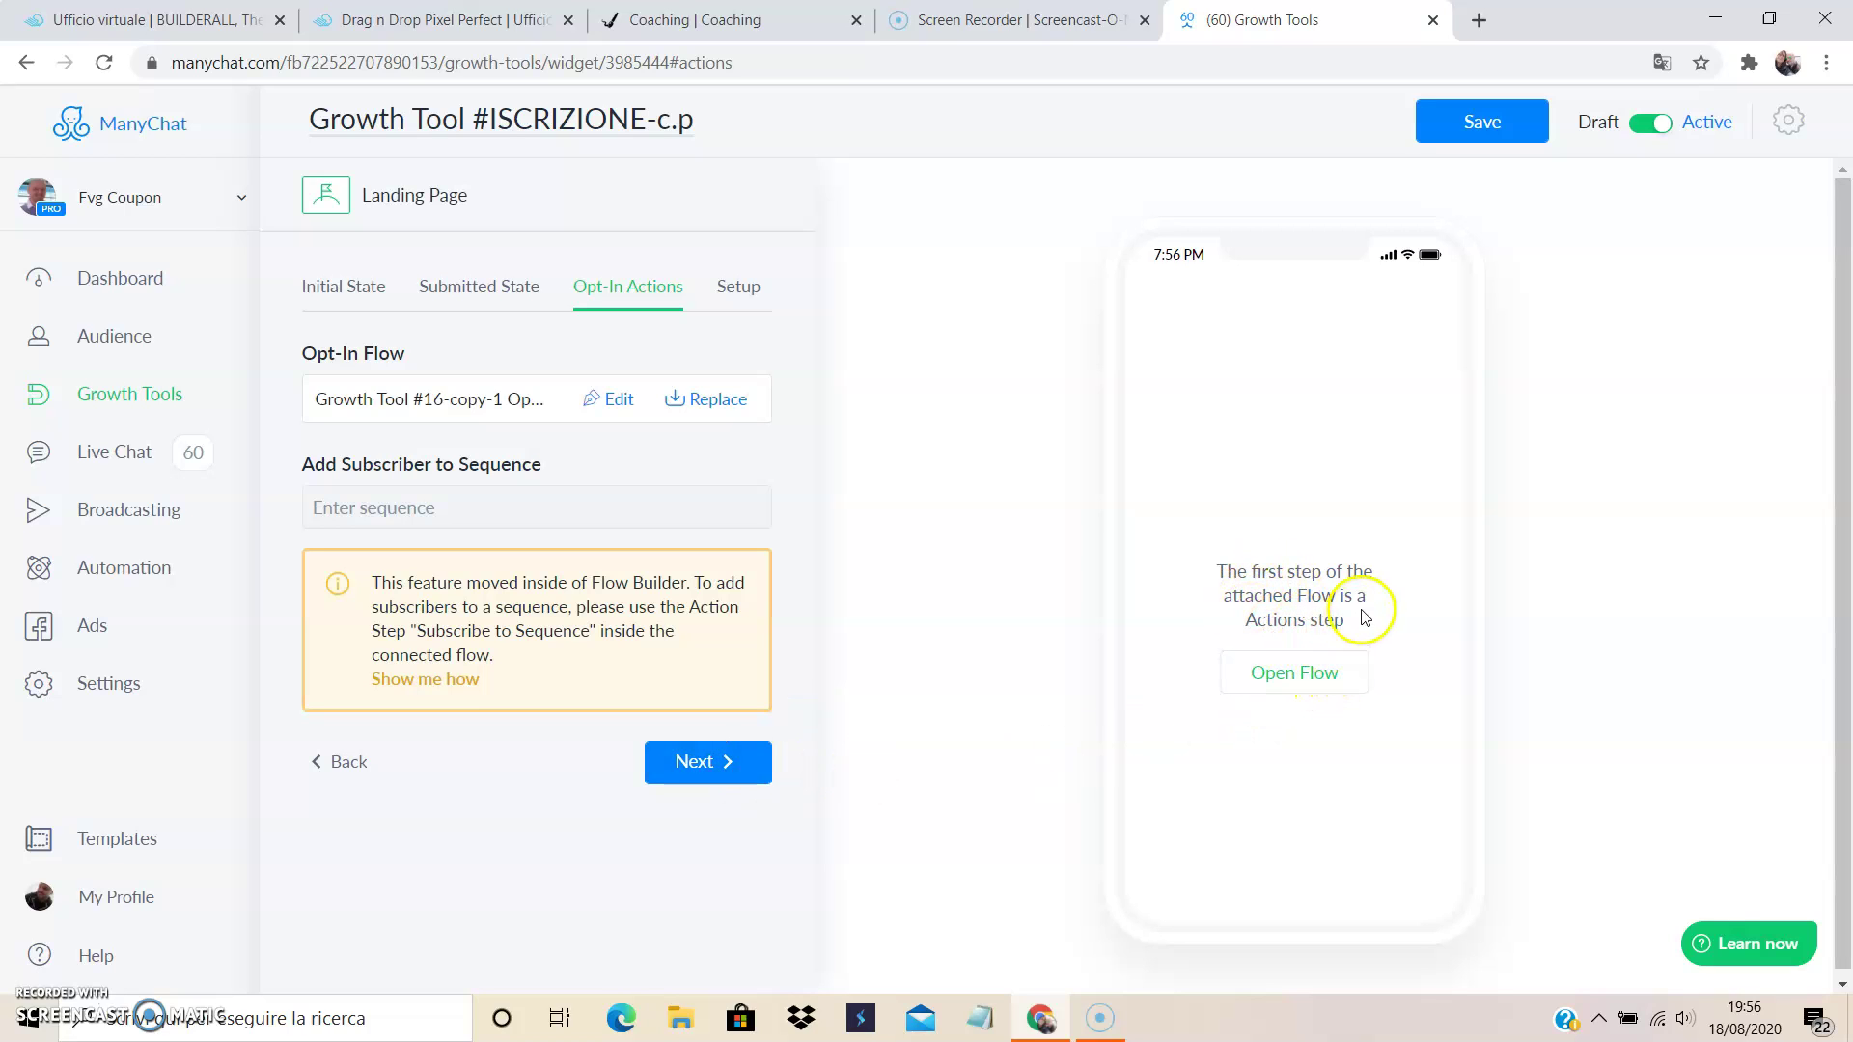
left_click(1009, 637)
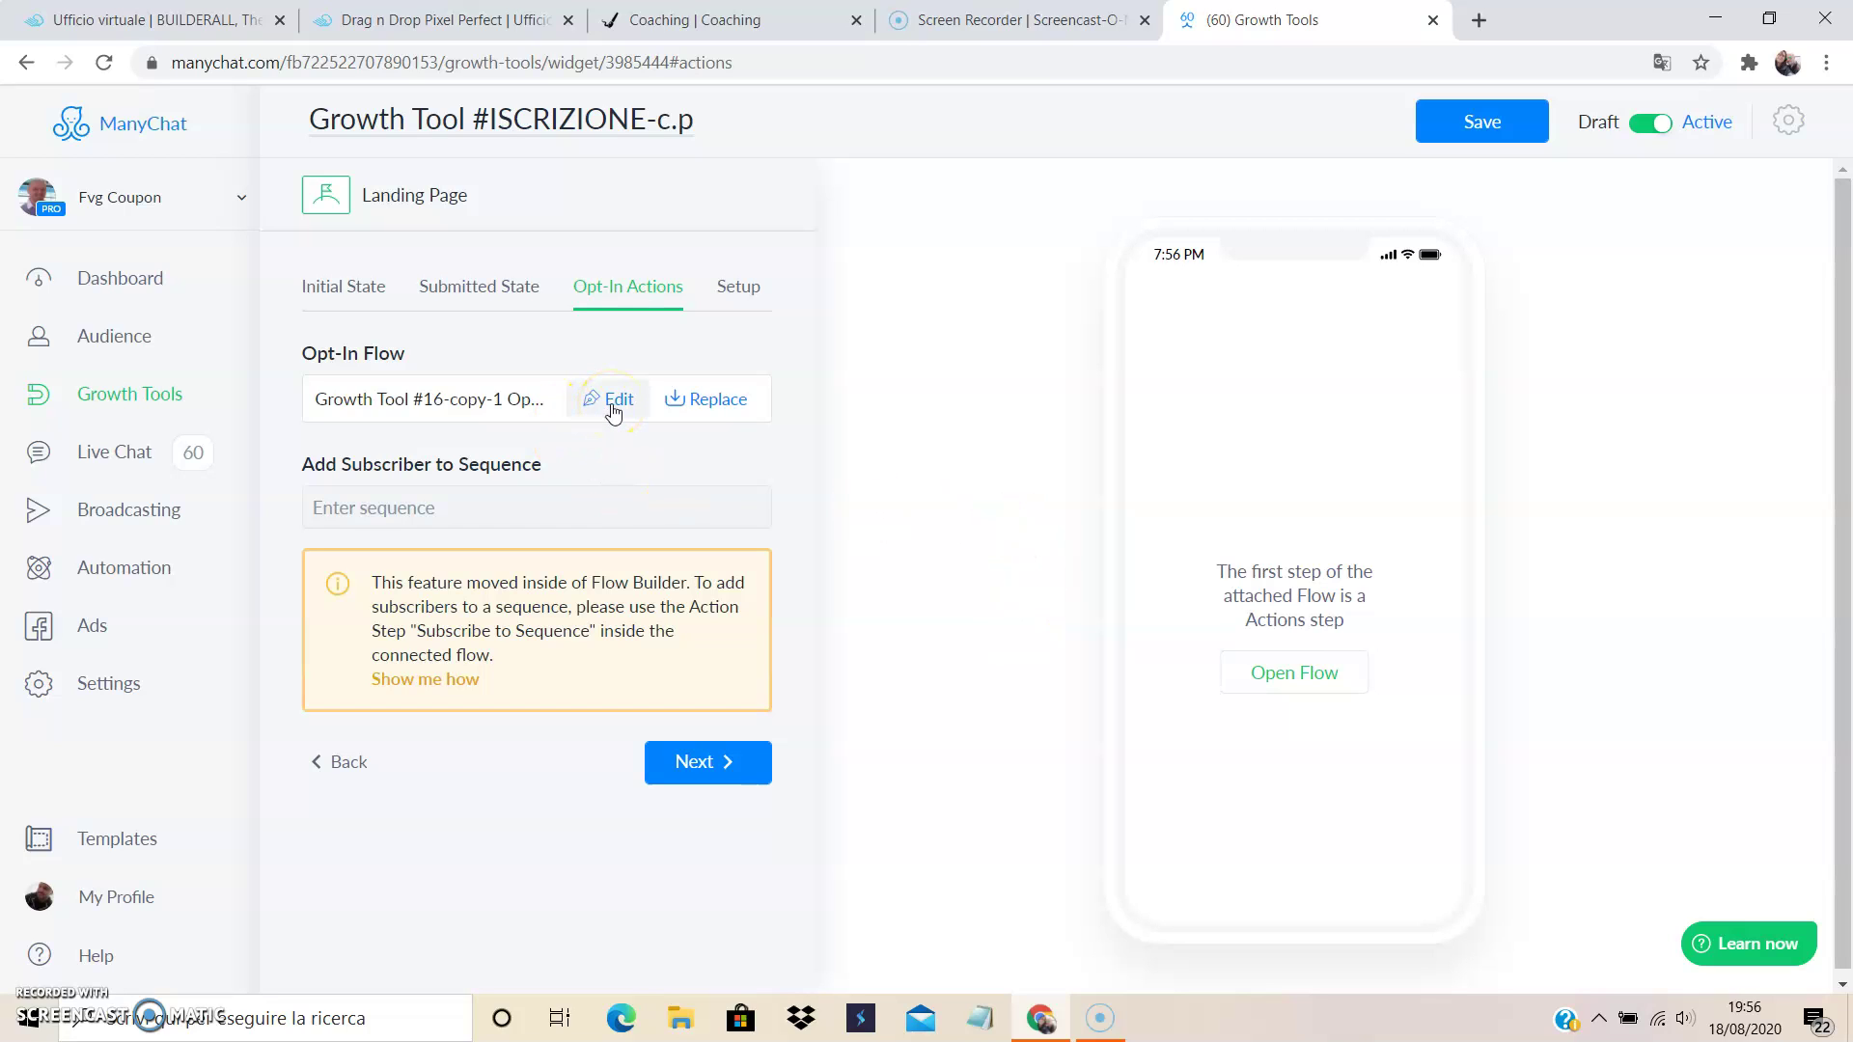
left_click(740, 290)
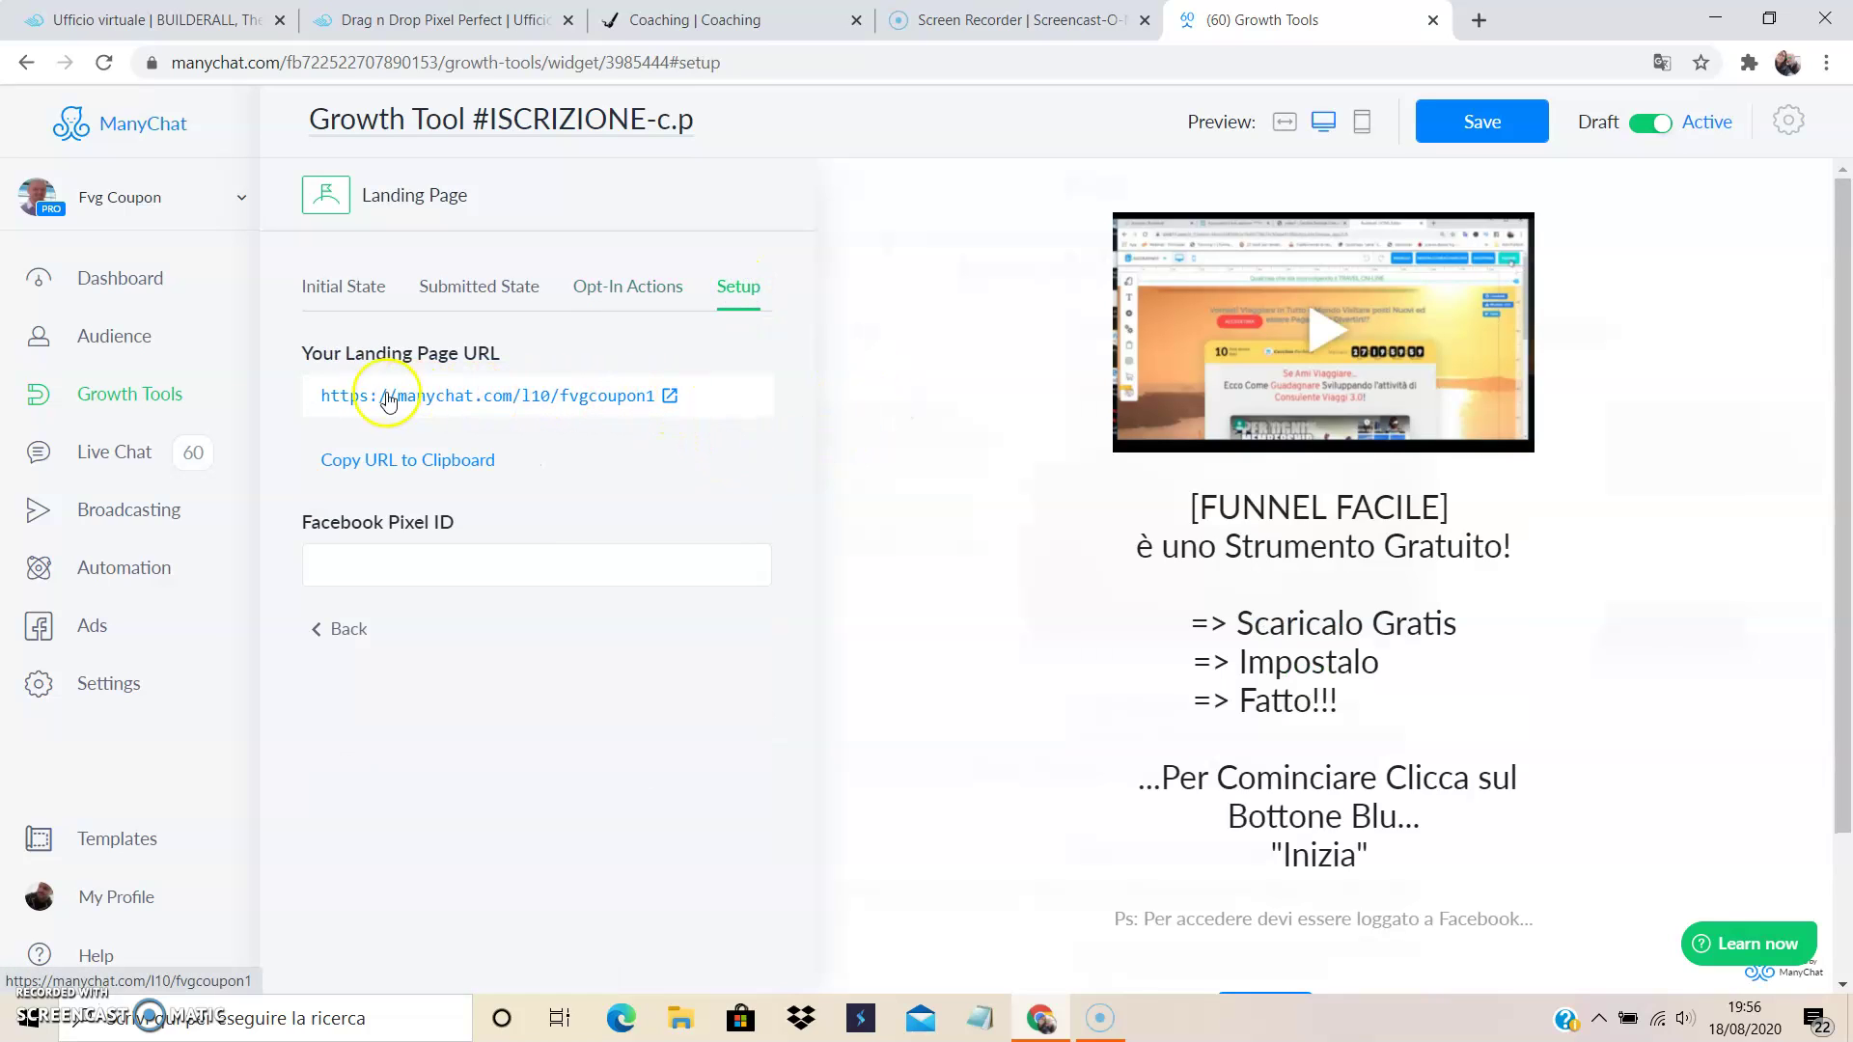
Open the growth tool's landing page from its URL and look over the live page
left_click(670, 397)
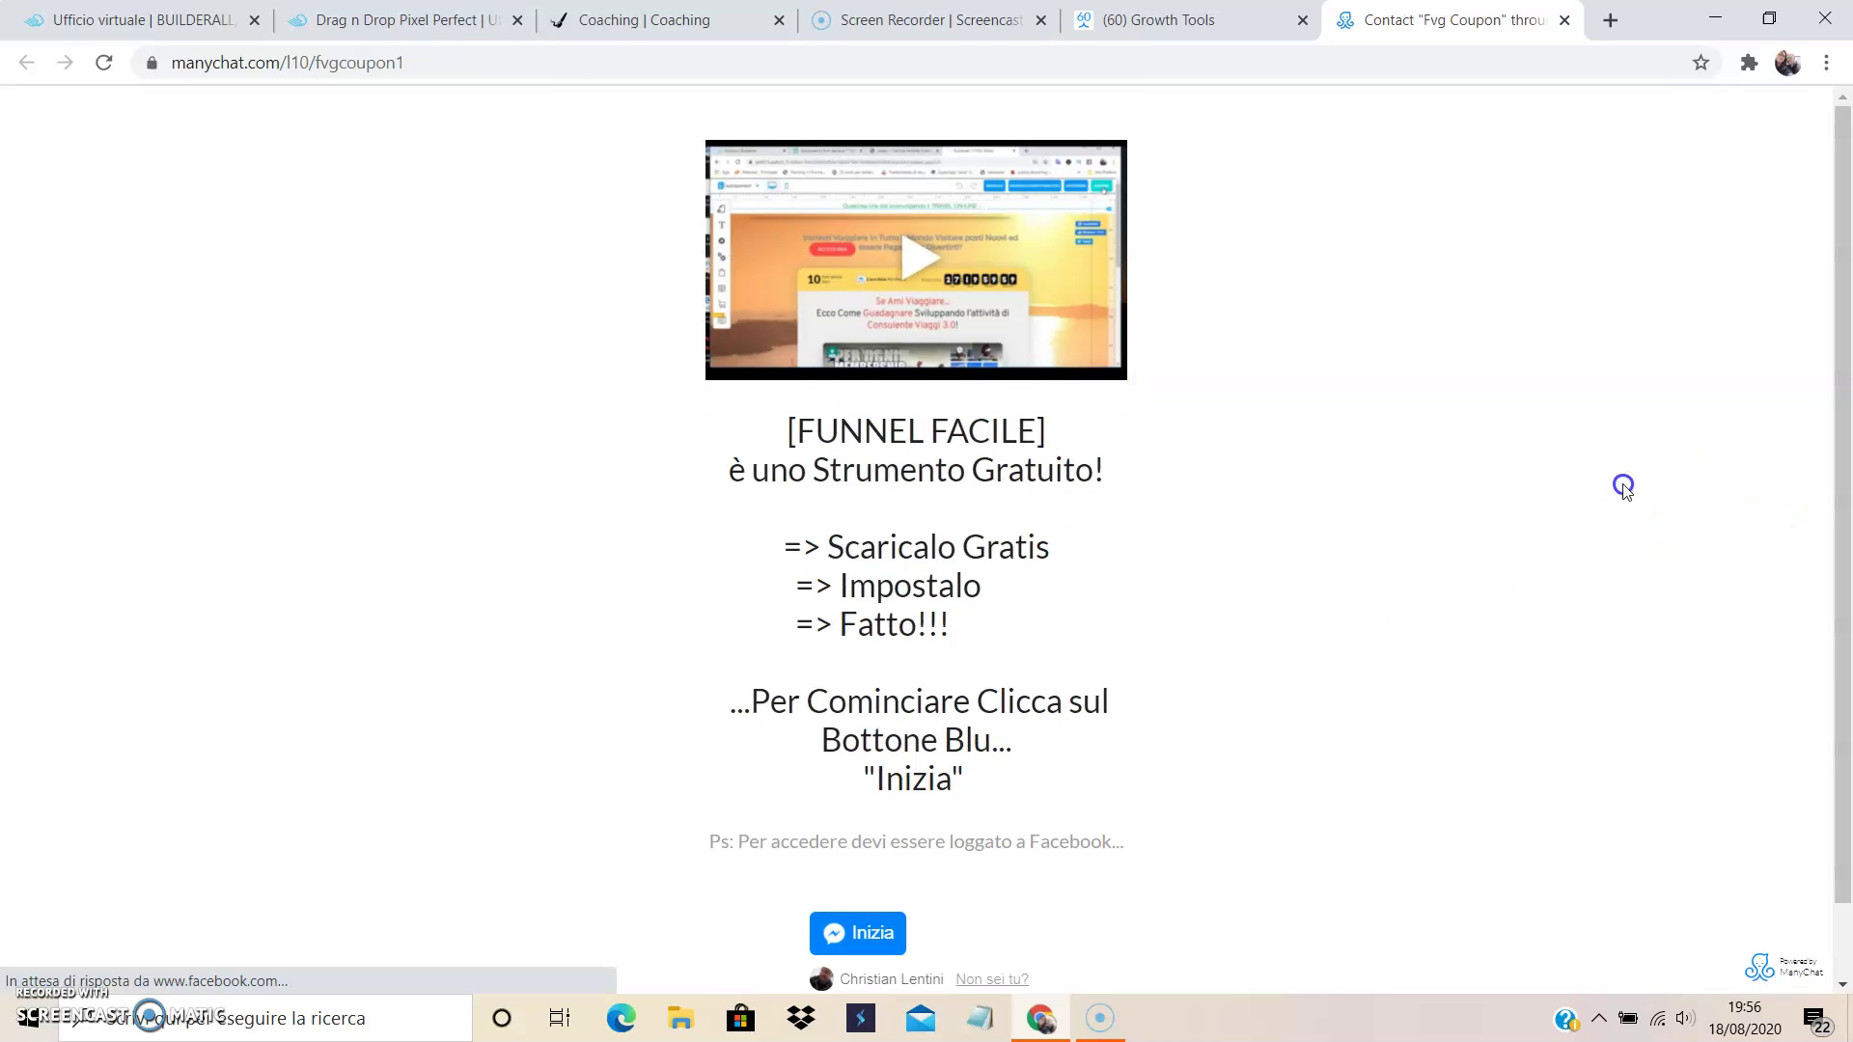
scroll(1624, 490, "down", 1)
scroll(1625, 490, "up", 1)
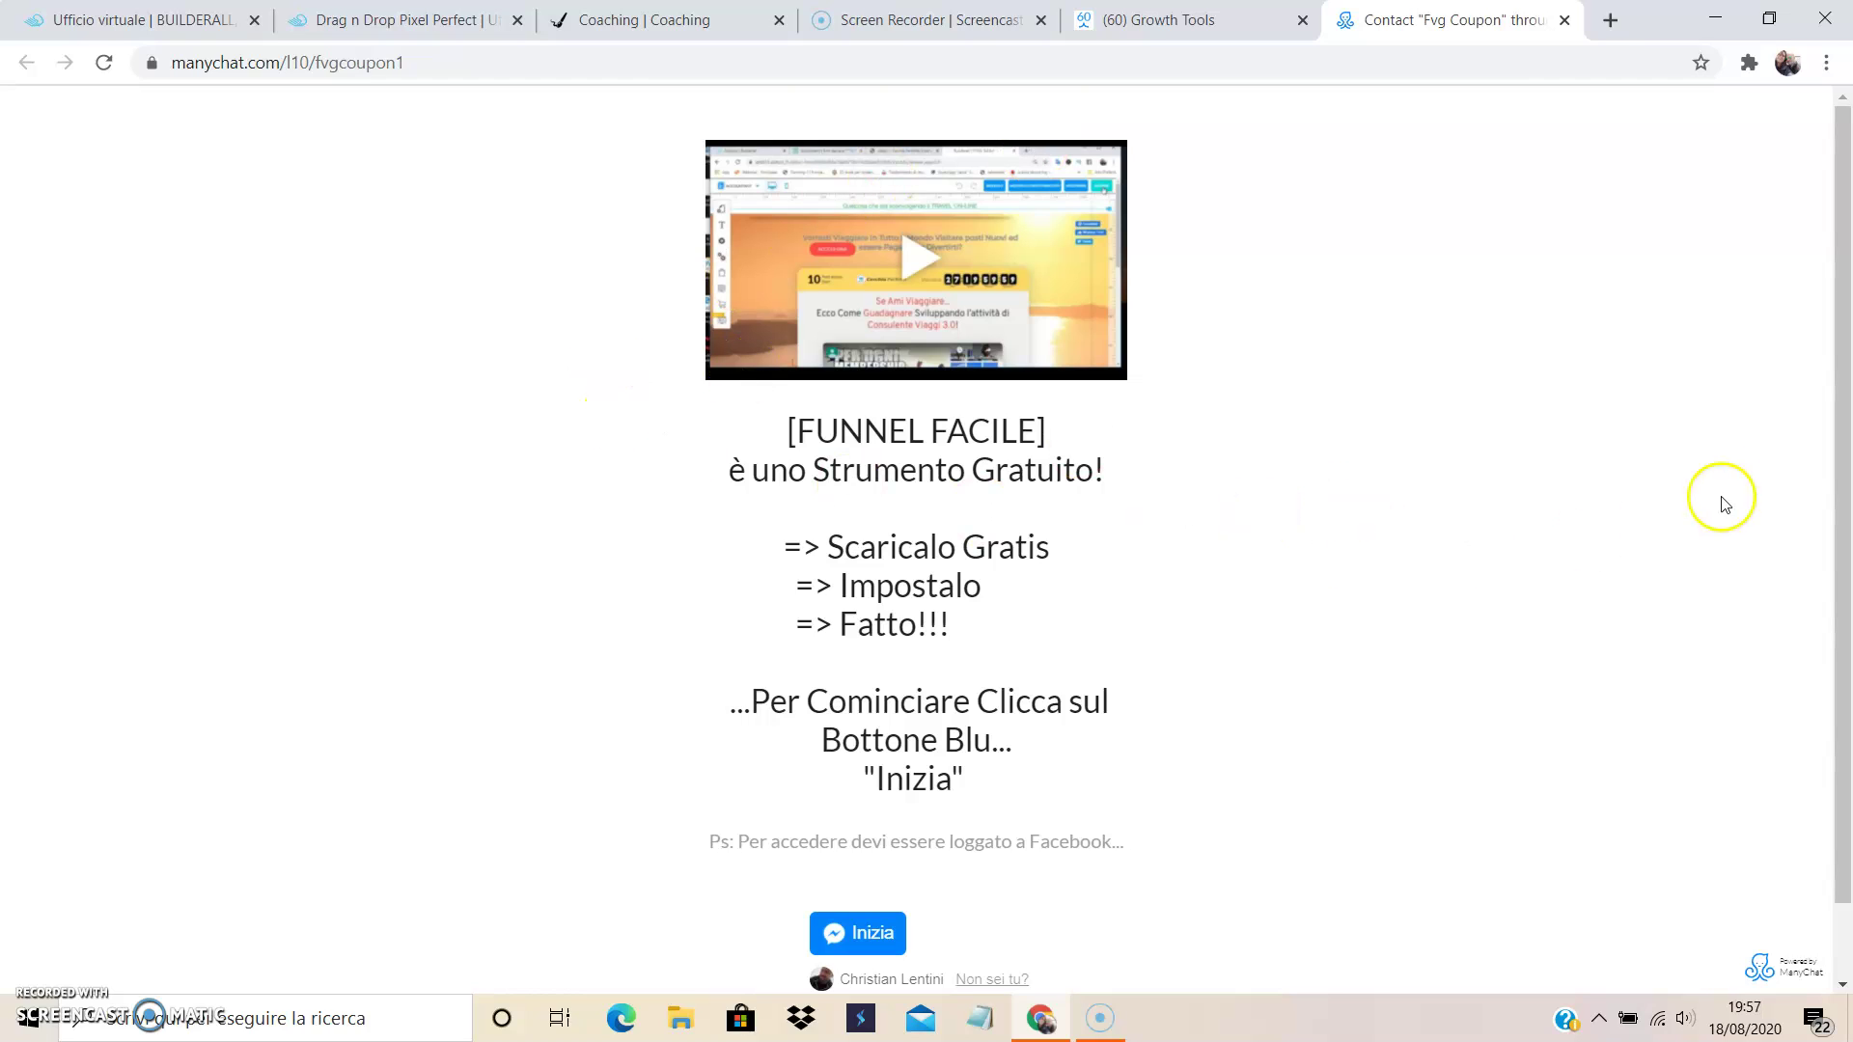
mouse_move(1843, 236)
left_mouse_down()
mouse_move(1843, 321)
mouse_move(1843, 253)
left_mouse_up()
Return to the growth tool, leave it without saving, and open Example Sequence from the automation sequences
left_click(1289, 36)
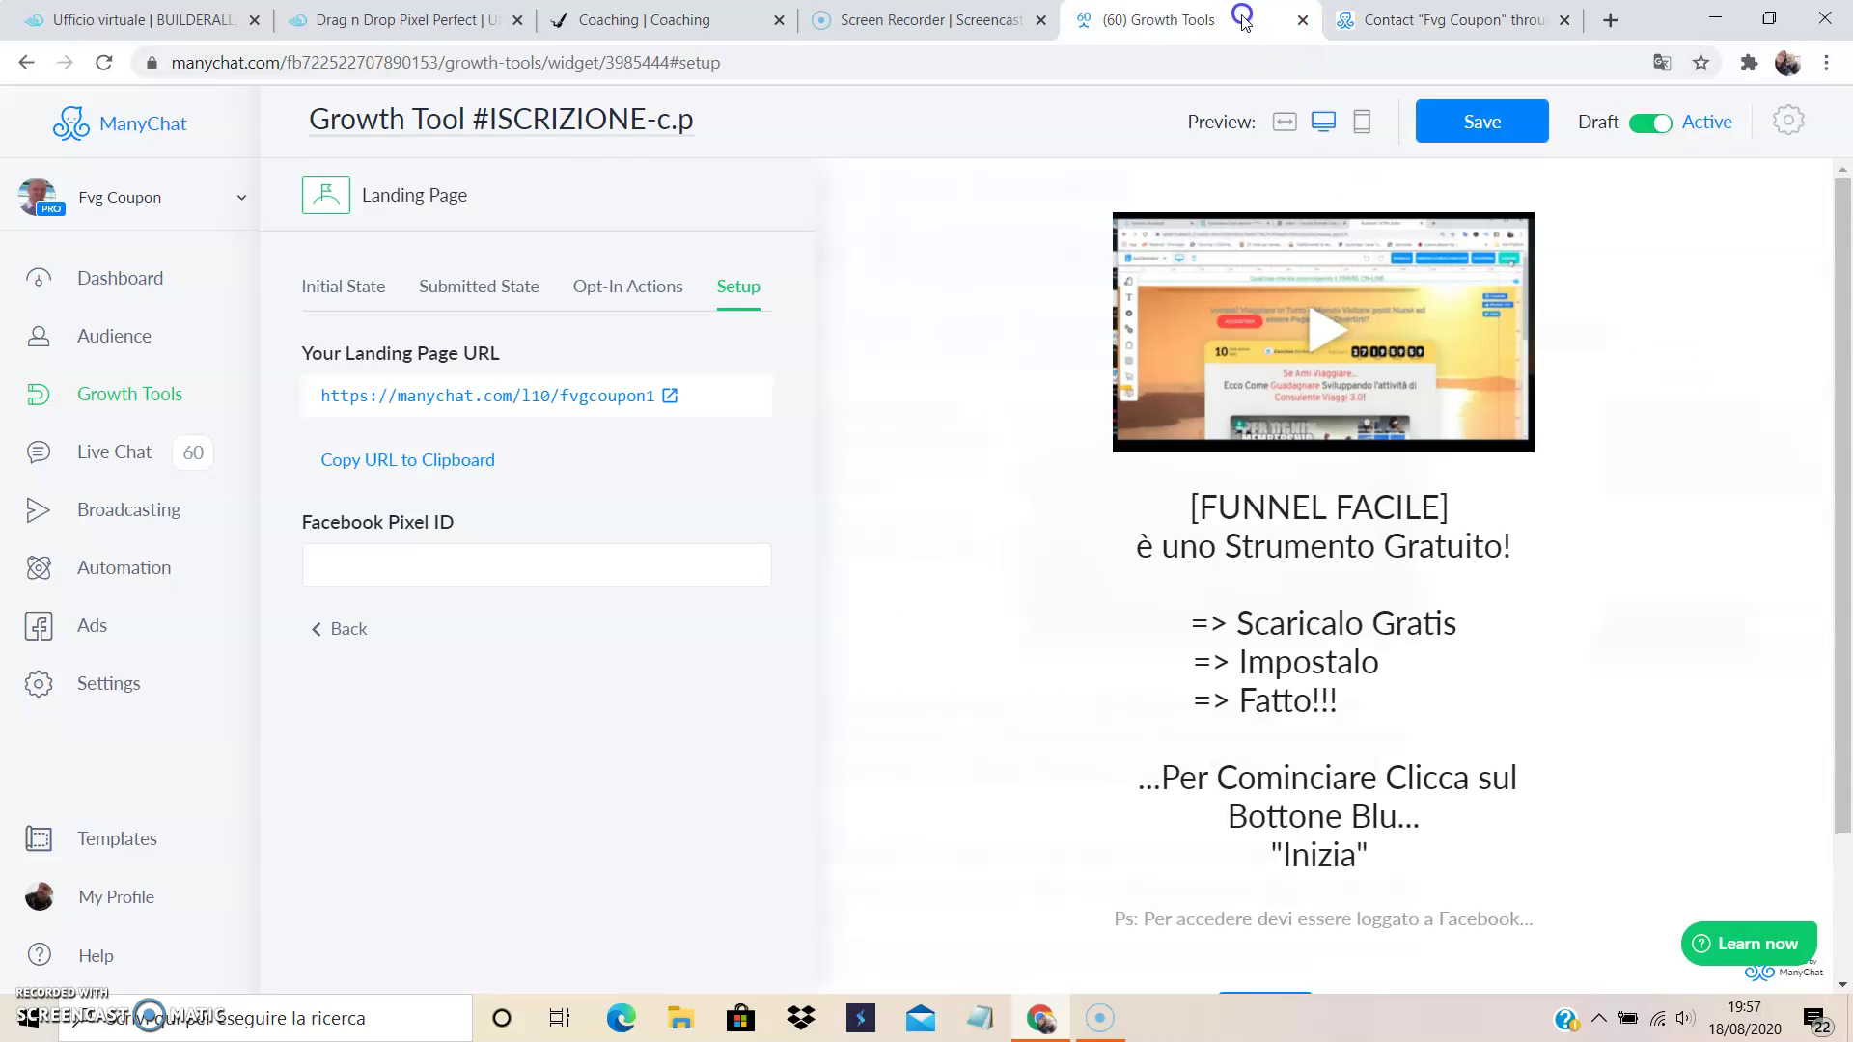
left_click(117, 568)
left_click(1117, 244)
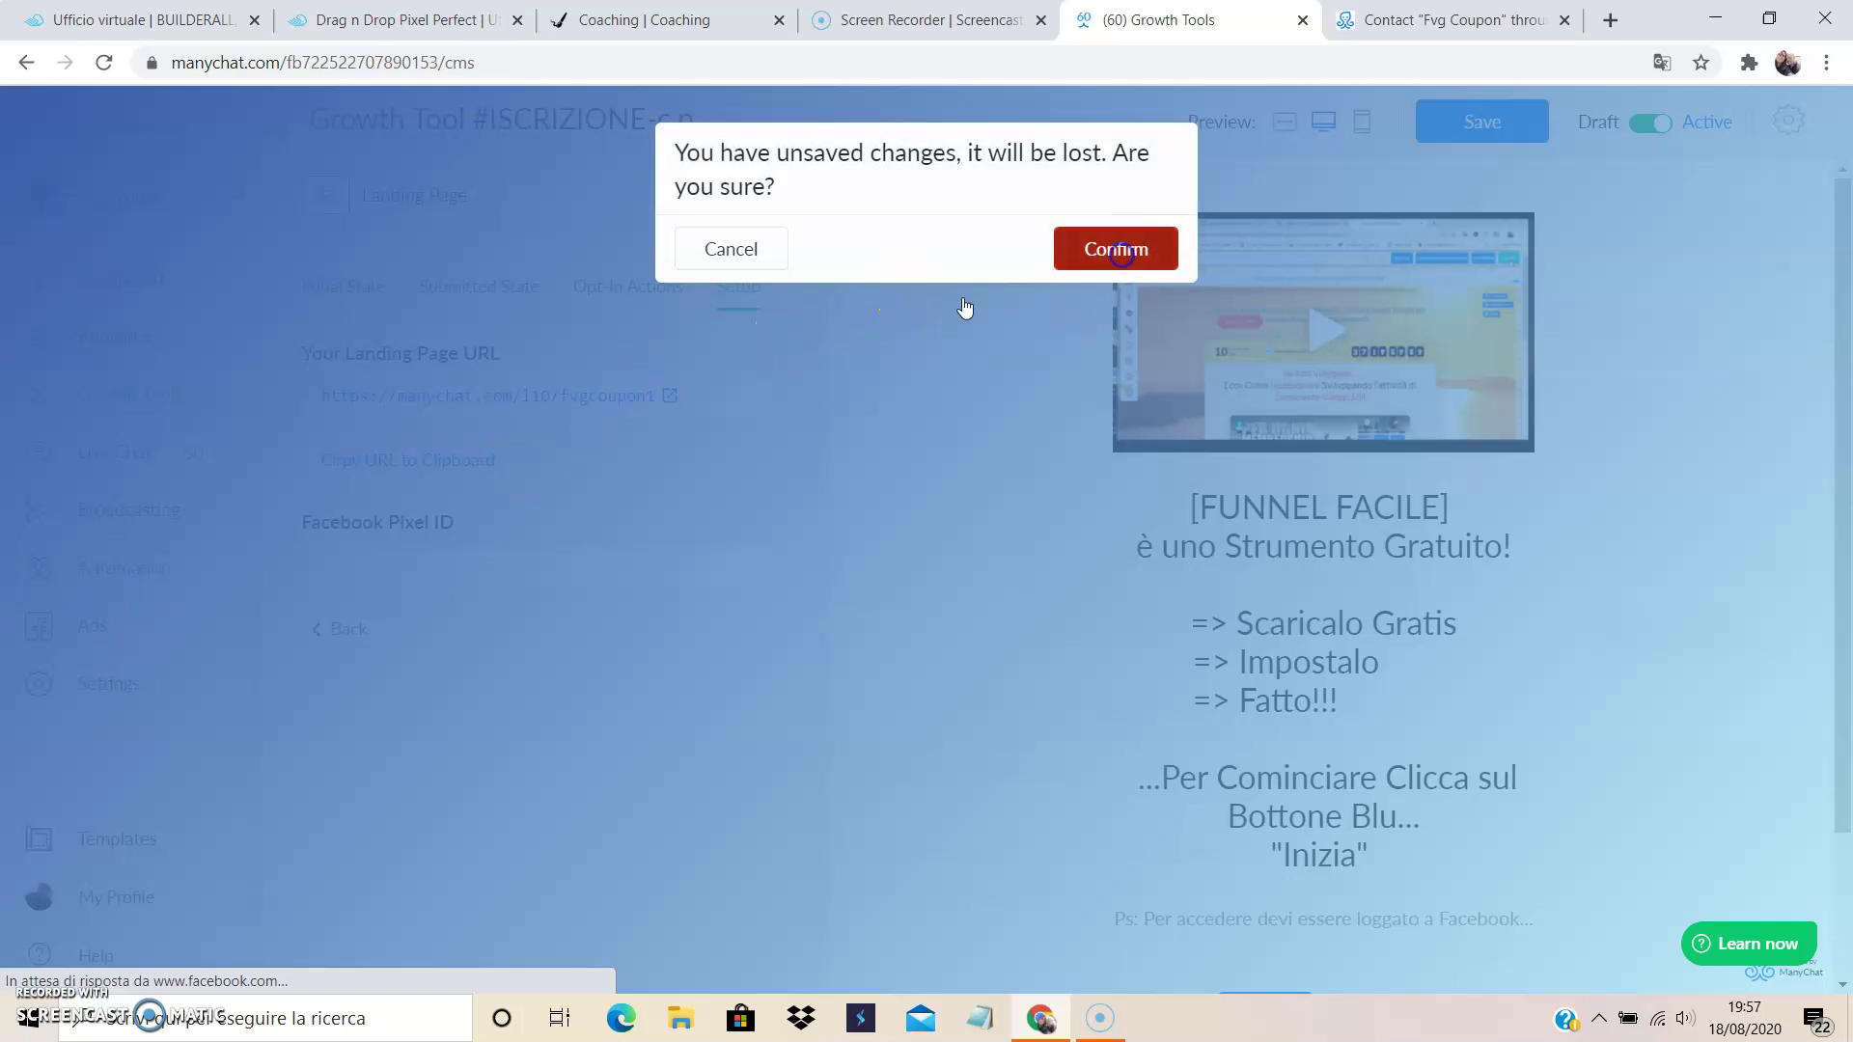
left_click(118, 729)
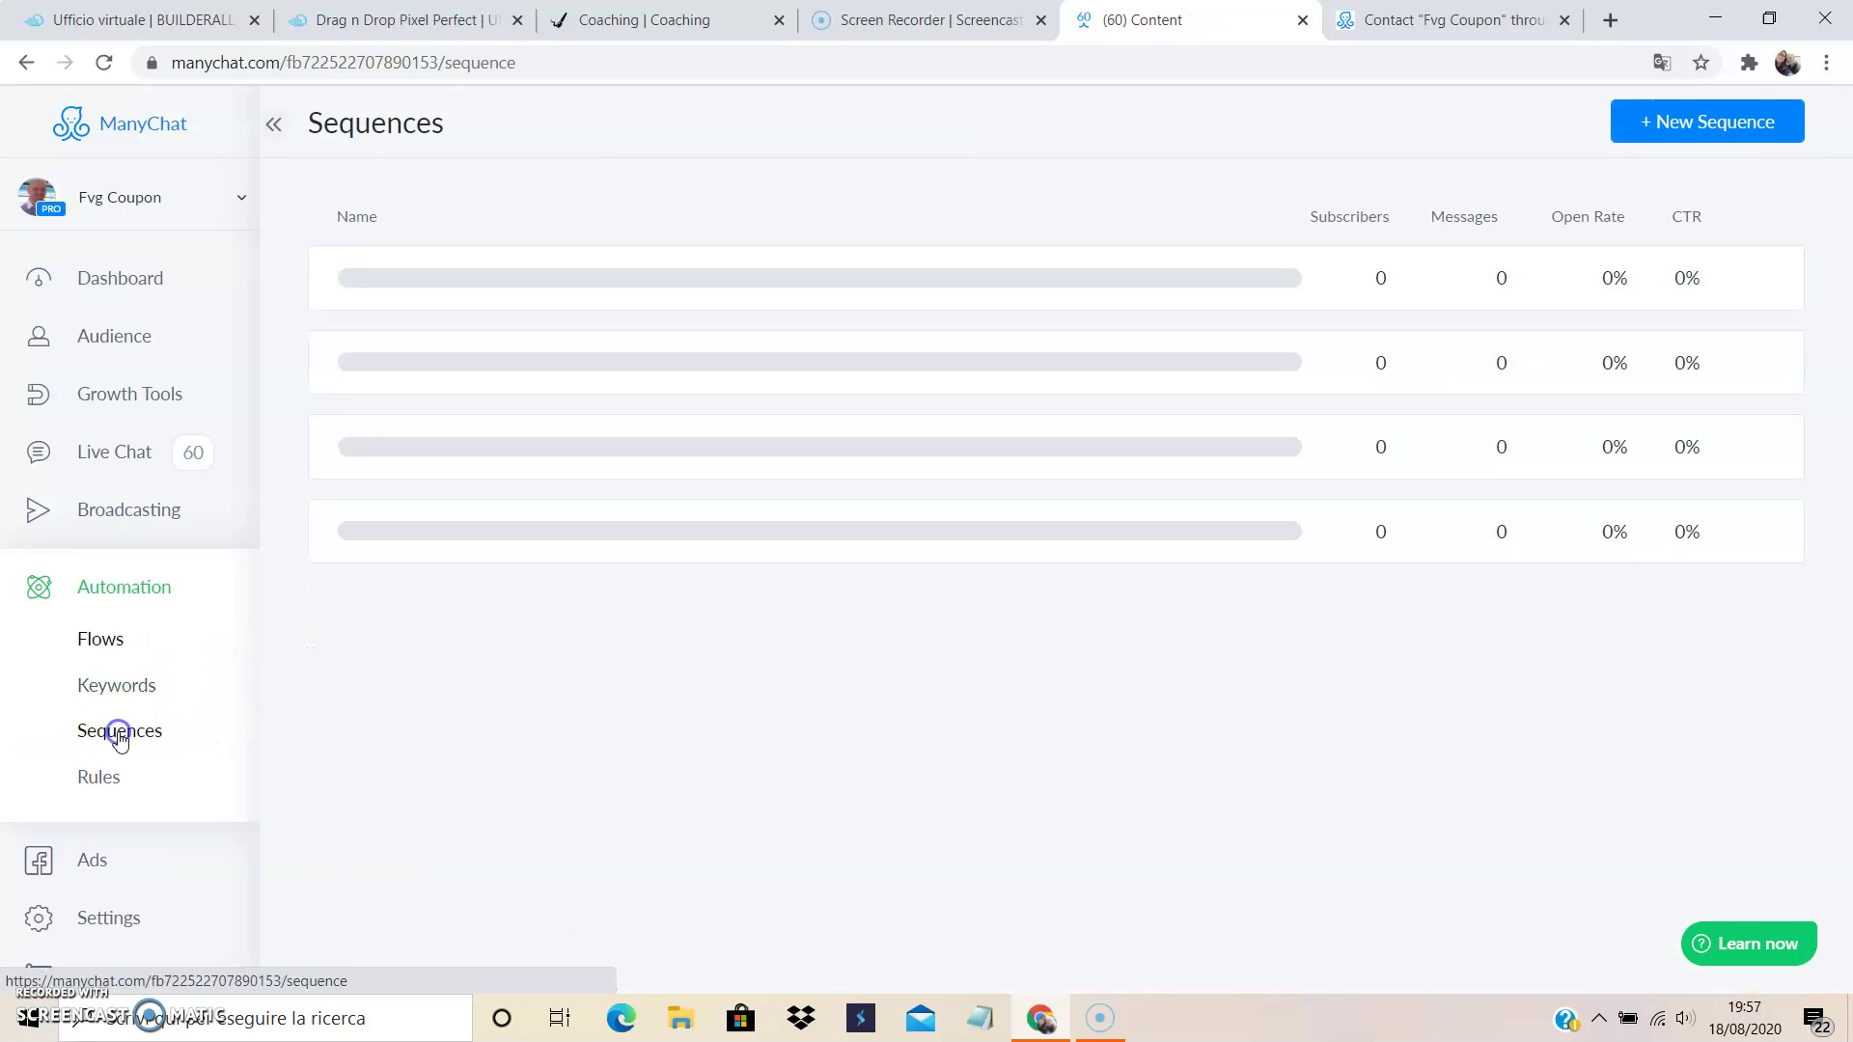
left_click(753, 299)
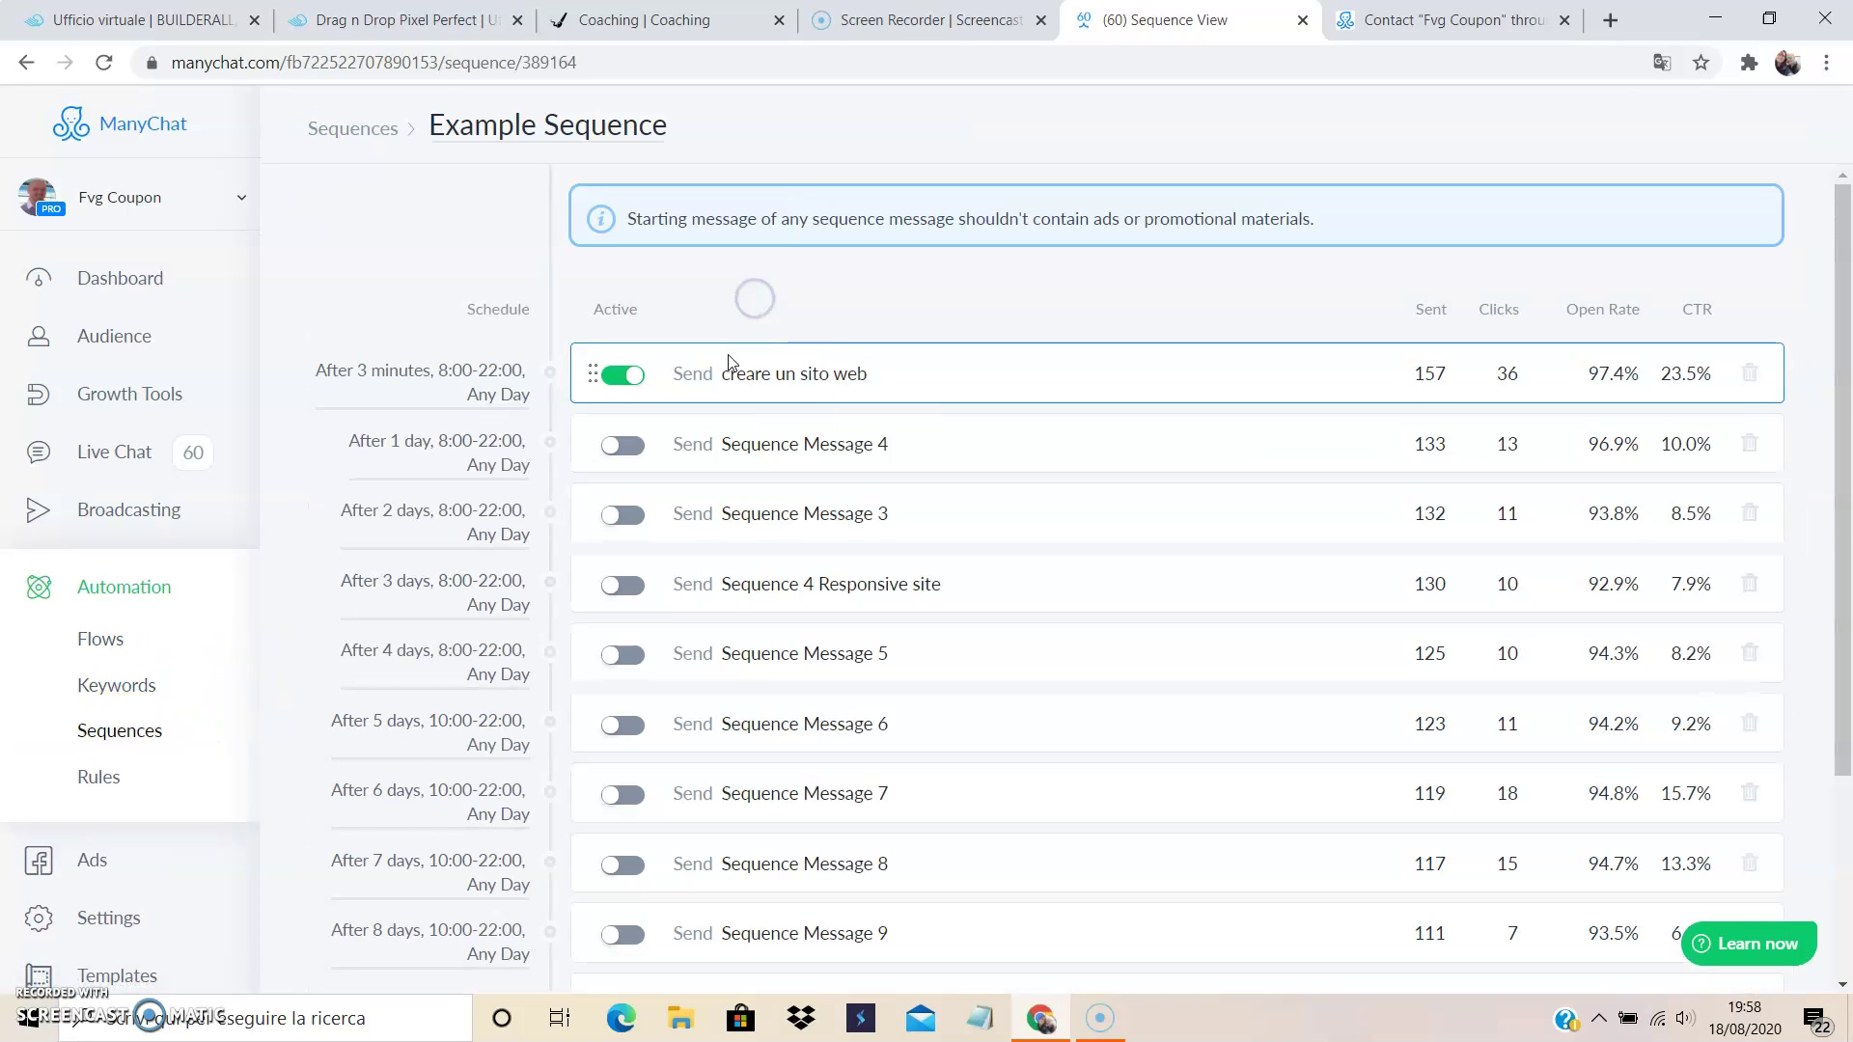
Open the "creare un sito web" message of the sequence and examine its flow and statistics
left_click(1097, 378)
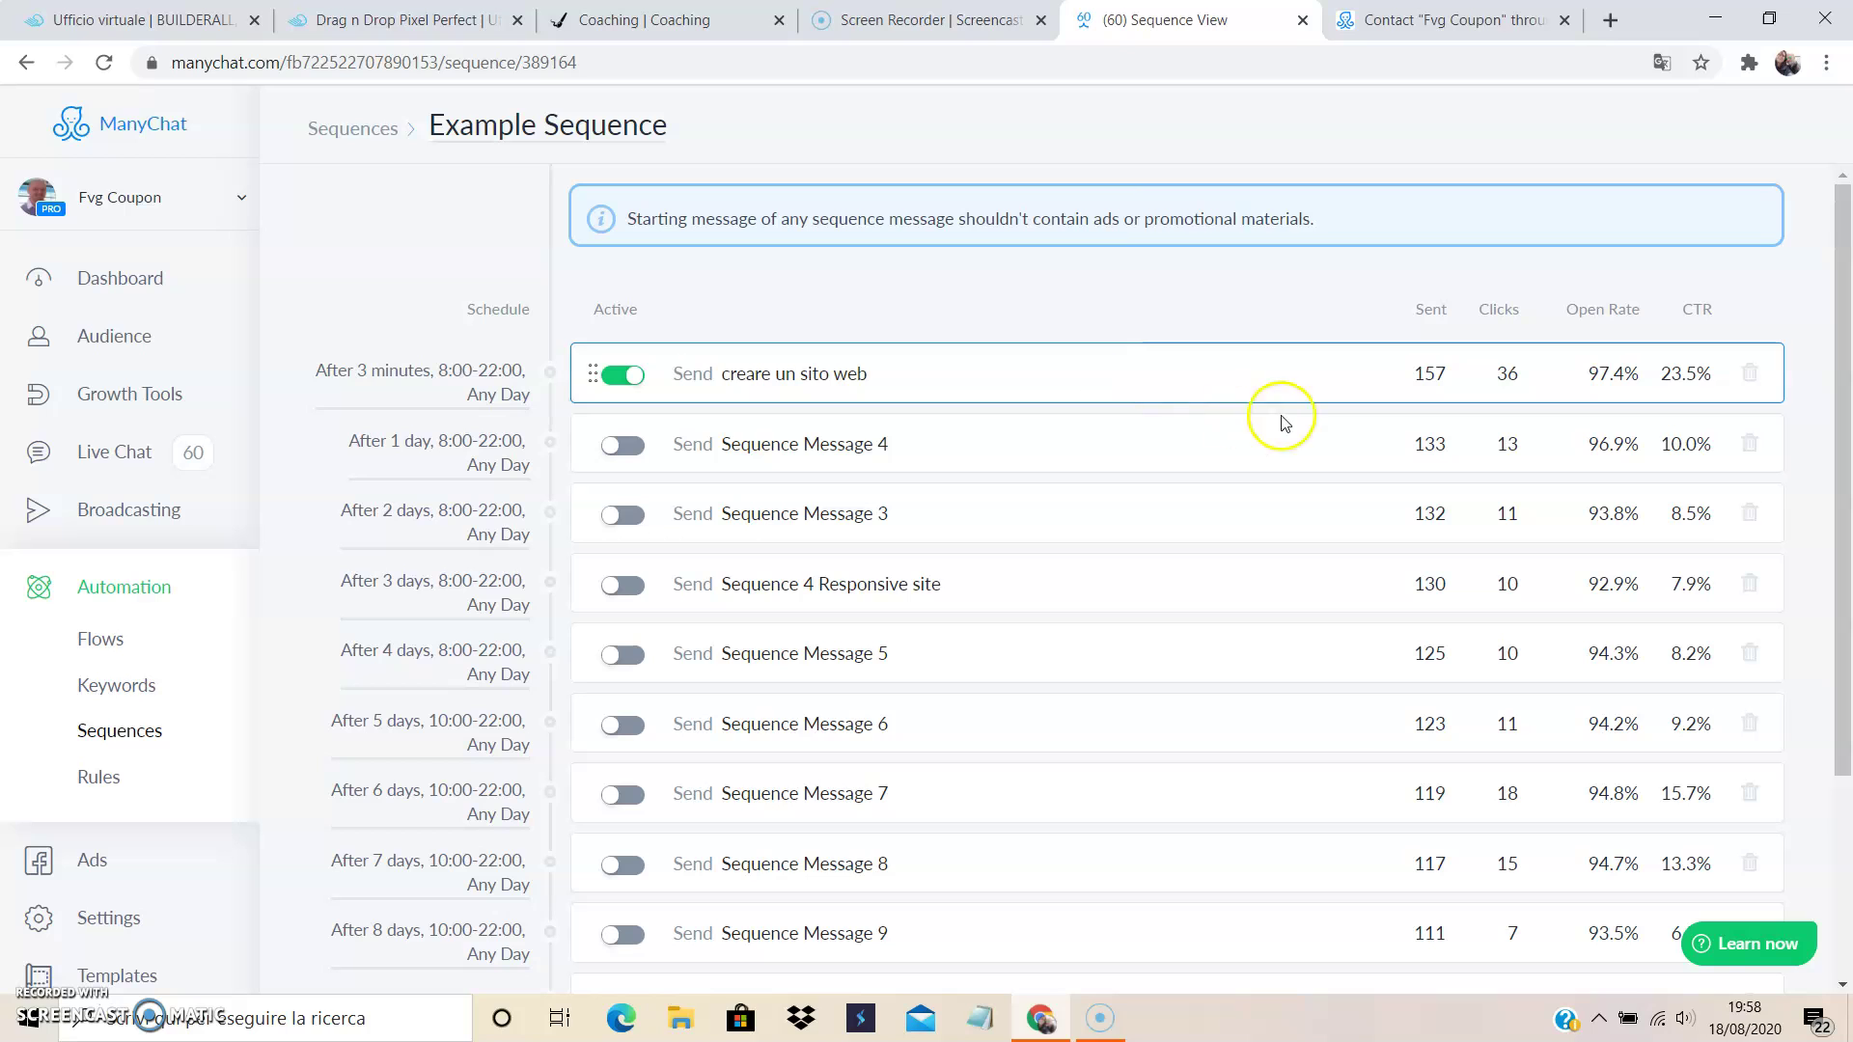
left_click(848, 373)
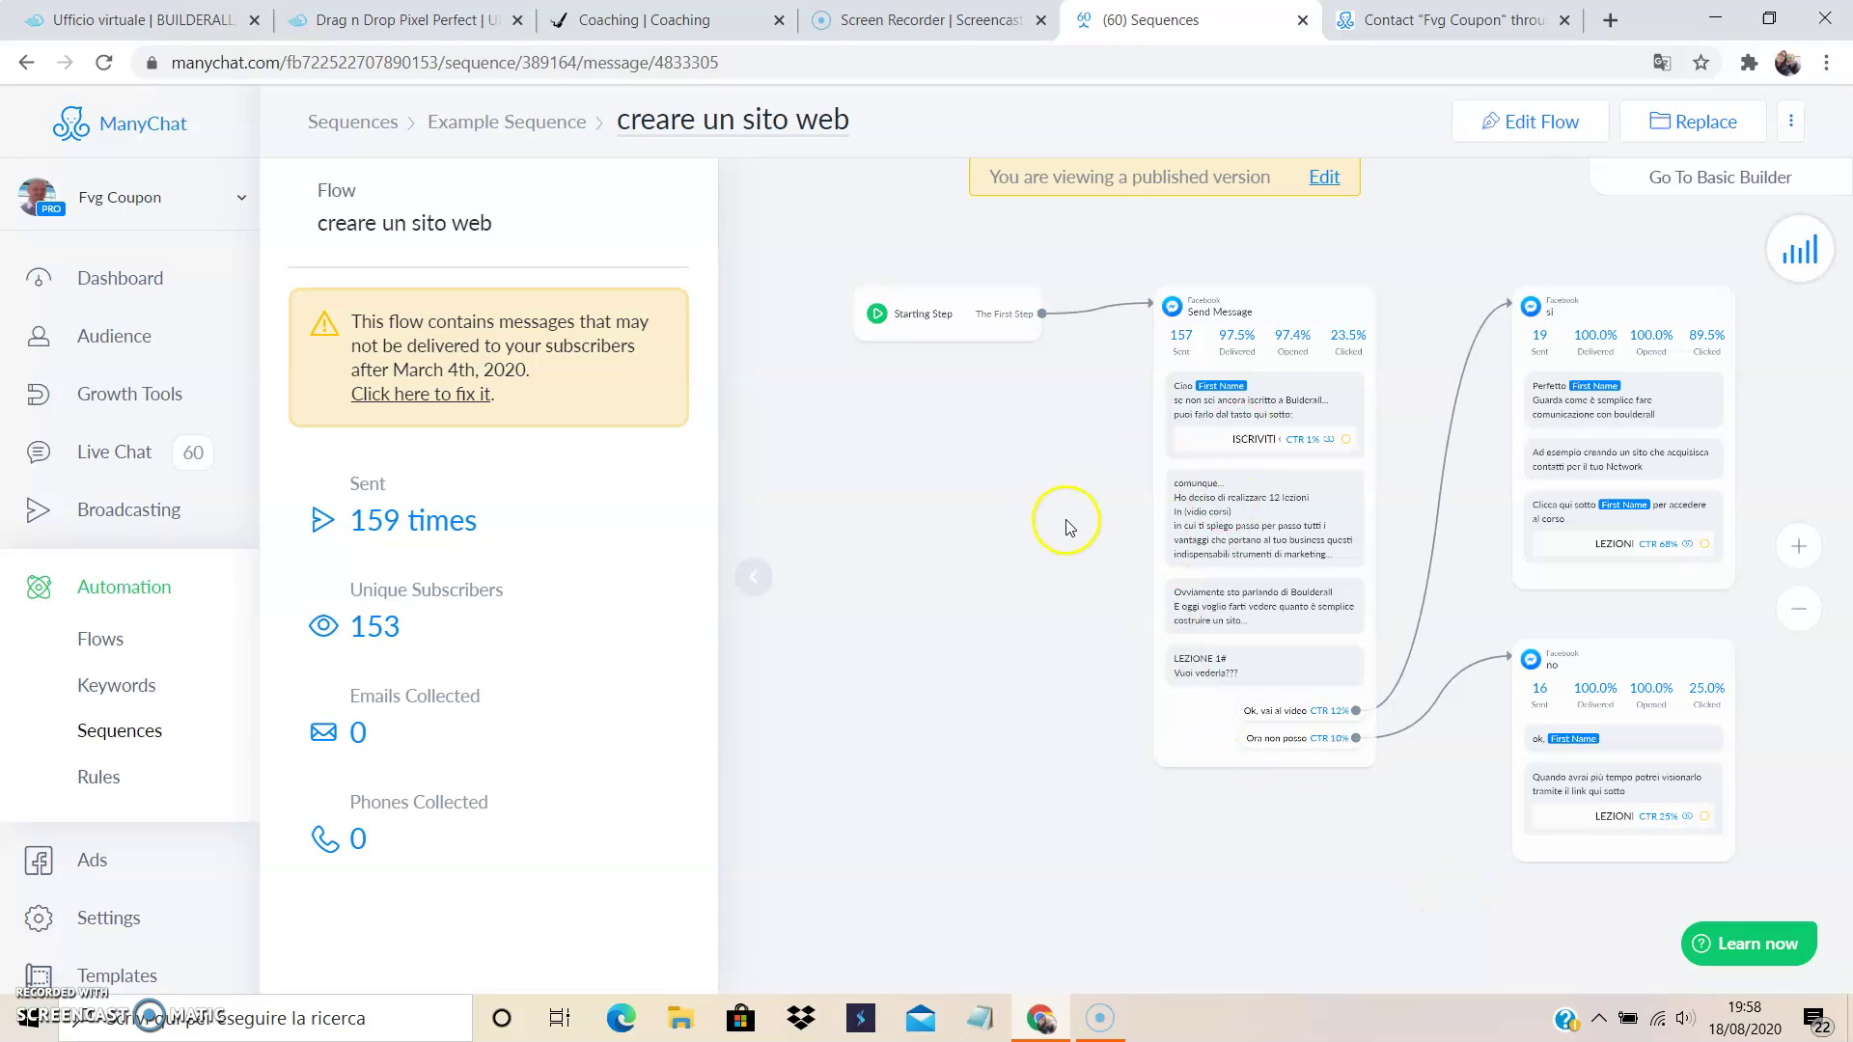
left_click(1023, 574)
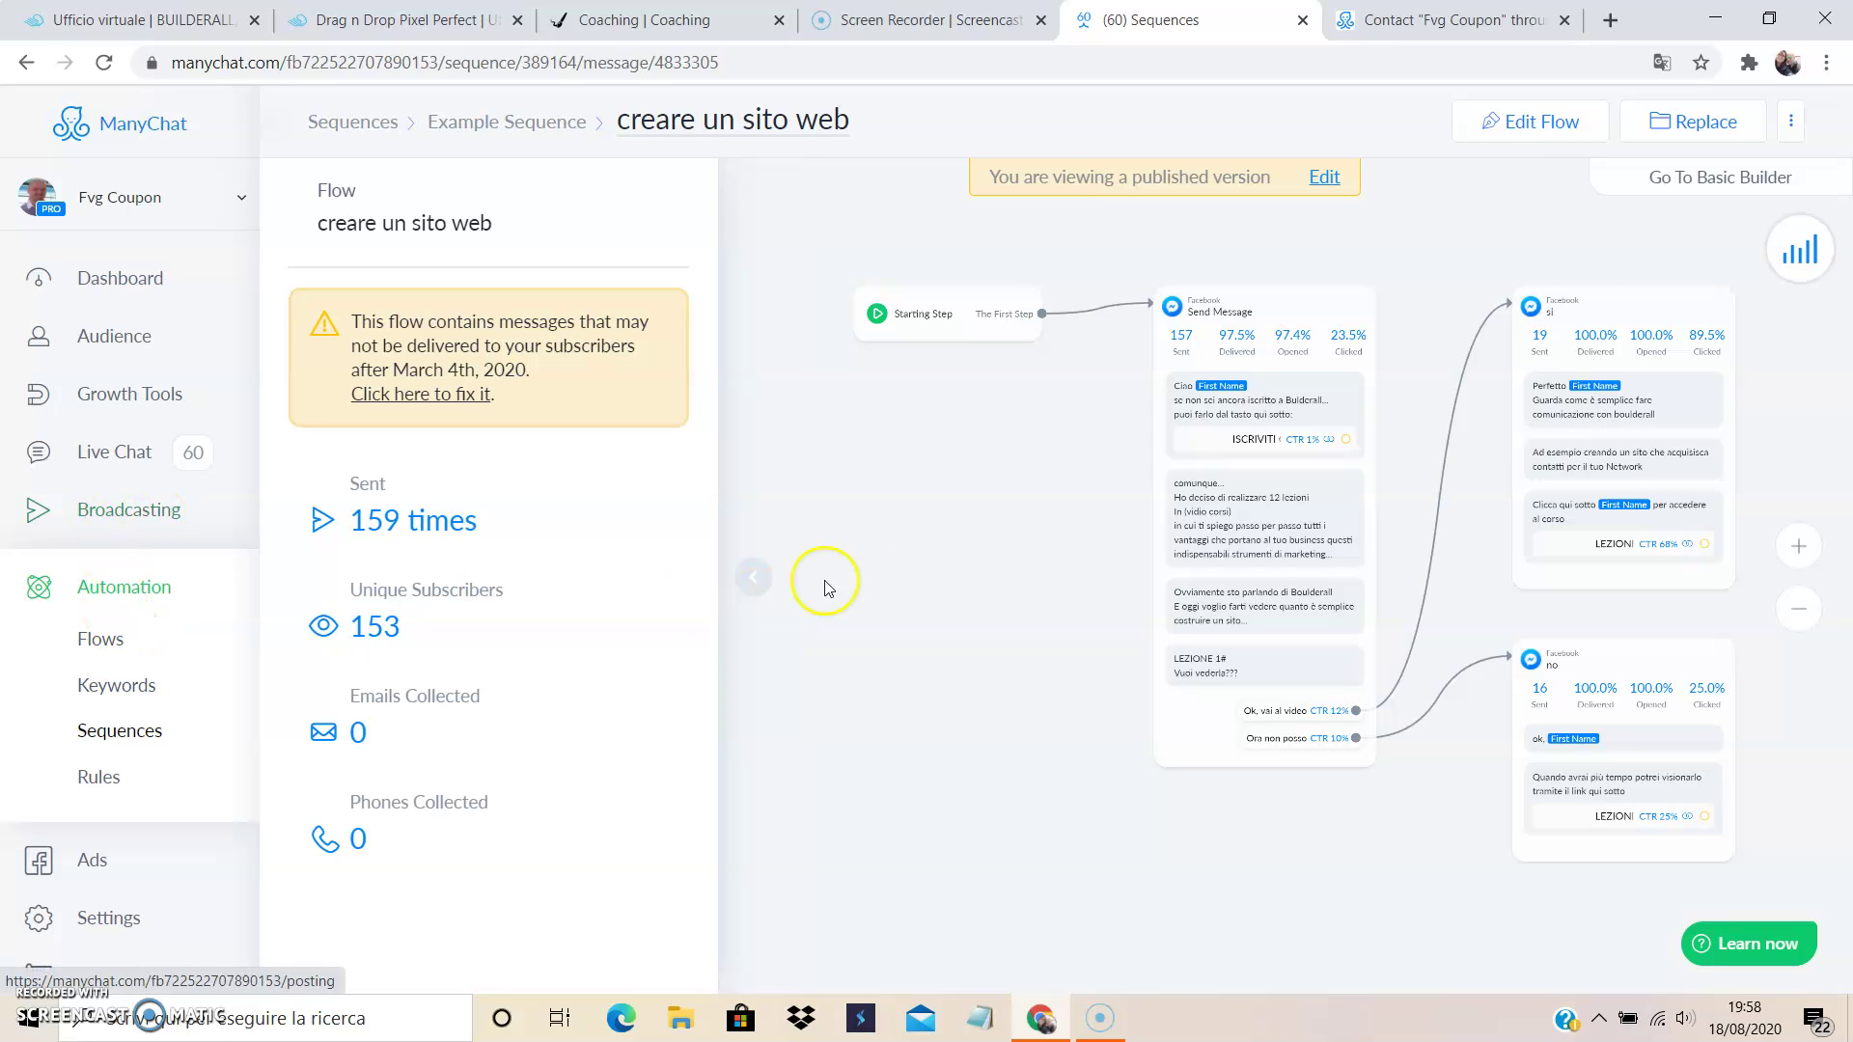
left_click(888, 573)
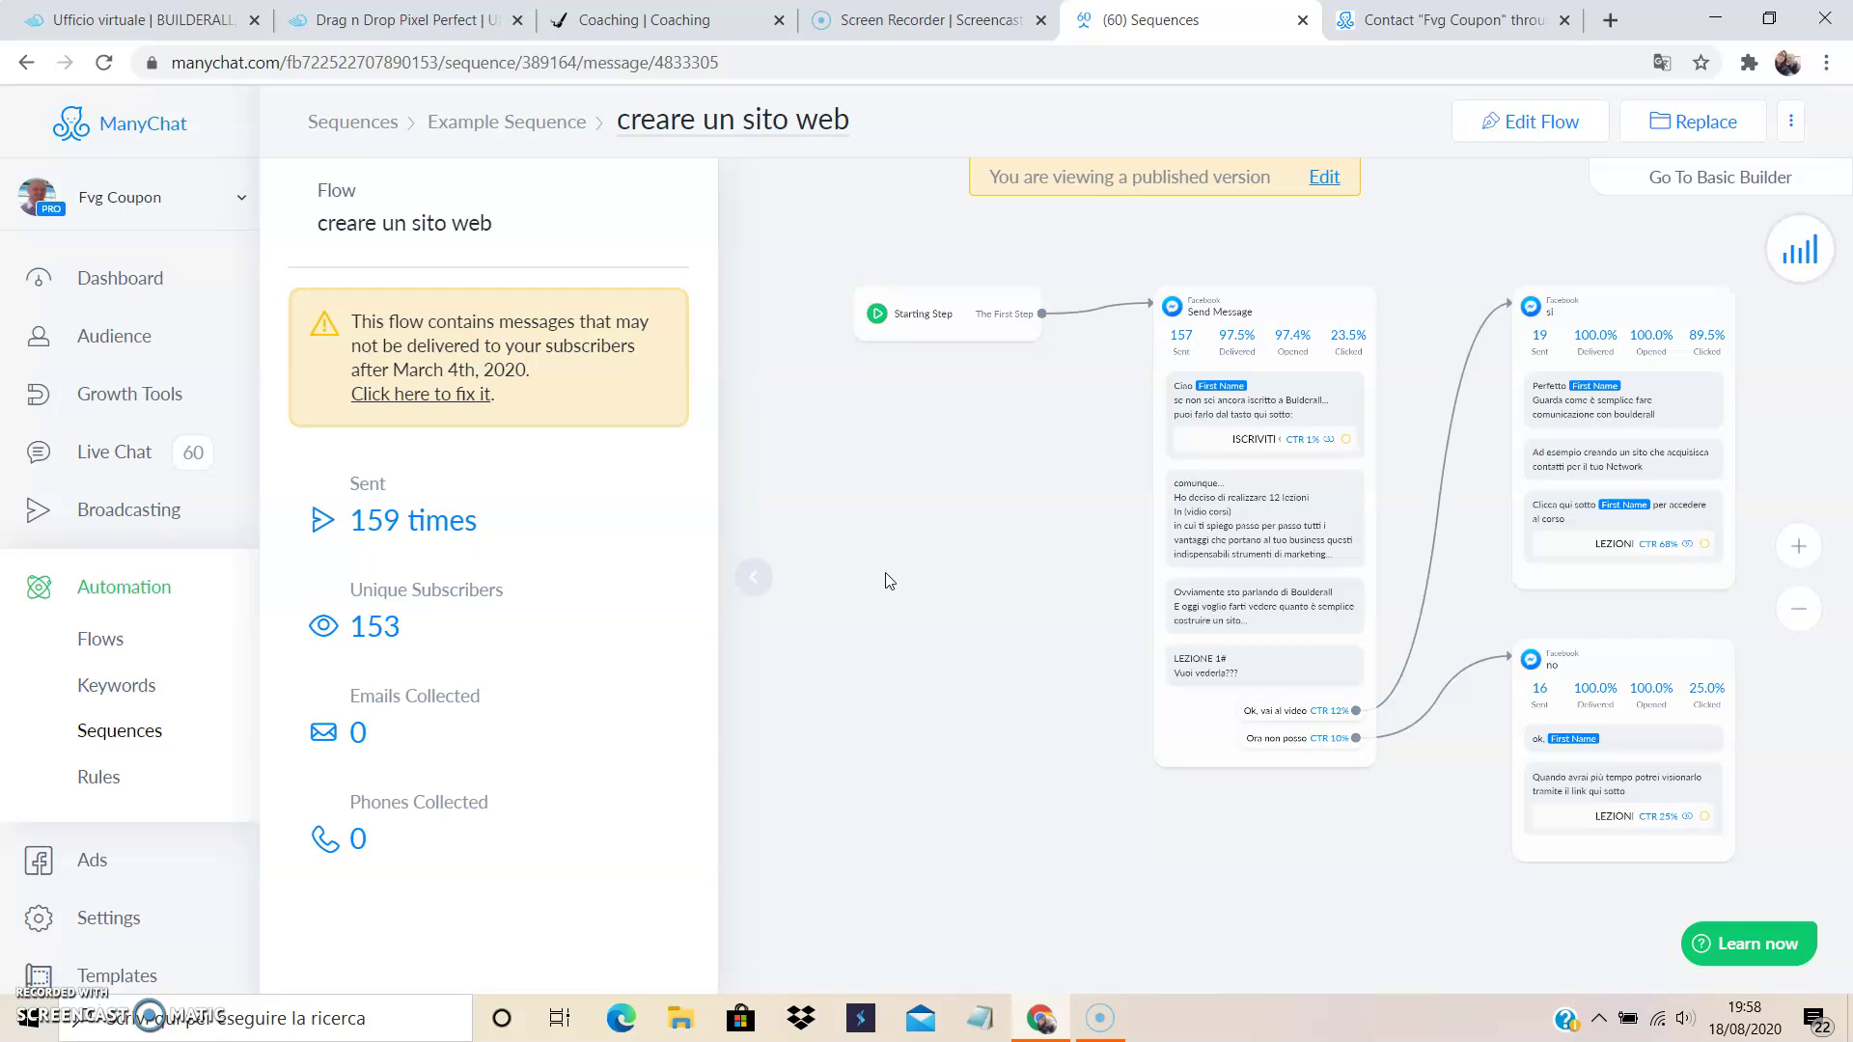